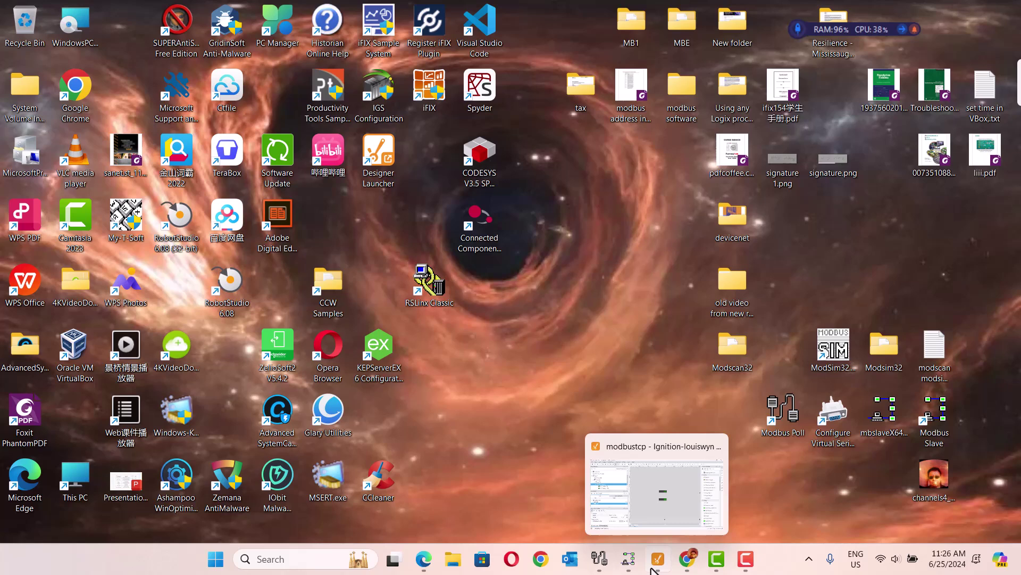
# Restore the modbustcp project window showing LED displays at 125 and 100.
pyautogui.click(659, 568)
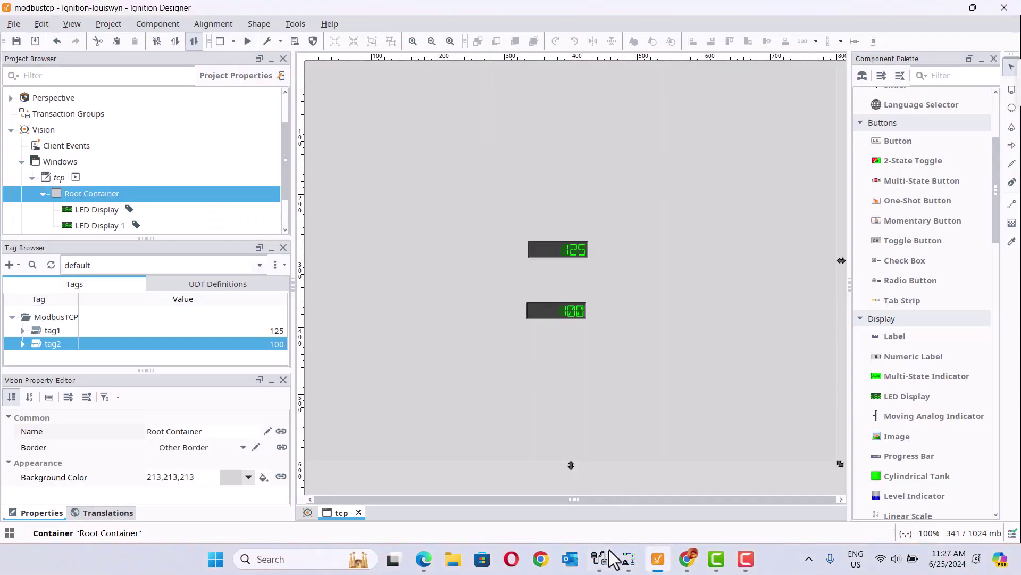
pyautogui.moveTo(628, 559)
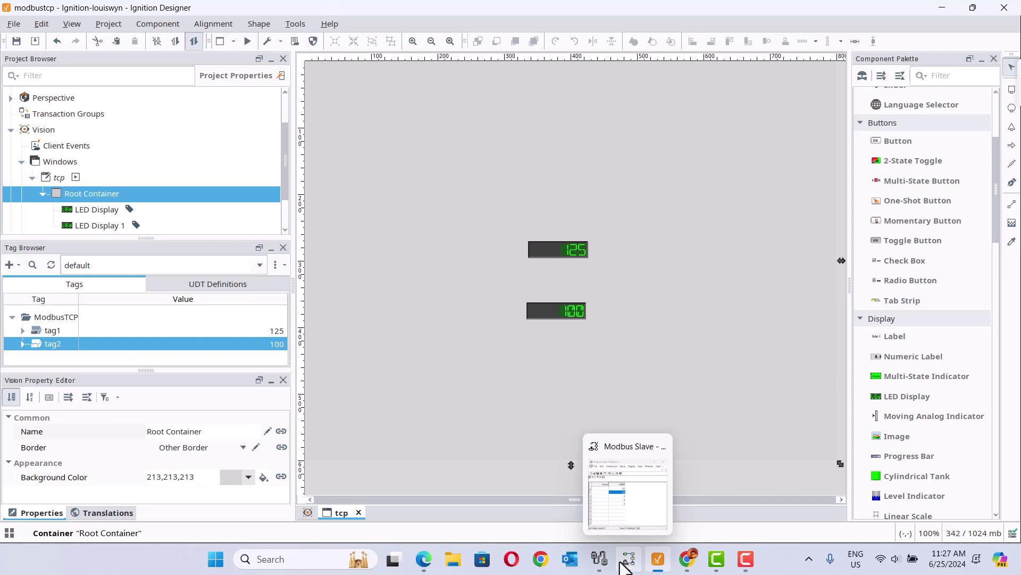
# Bring up Modbus Slave and change register 0 from 125 to 200.
pyautogui.click(621, 562)
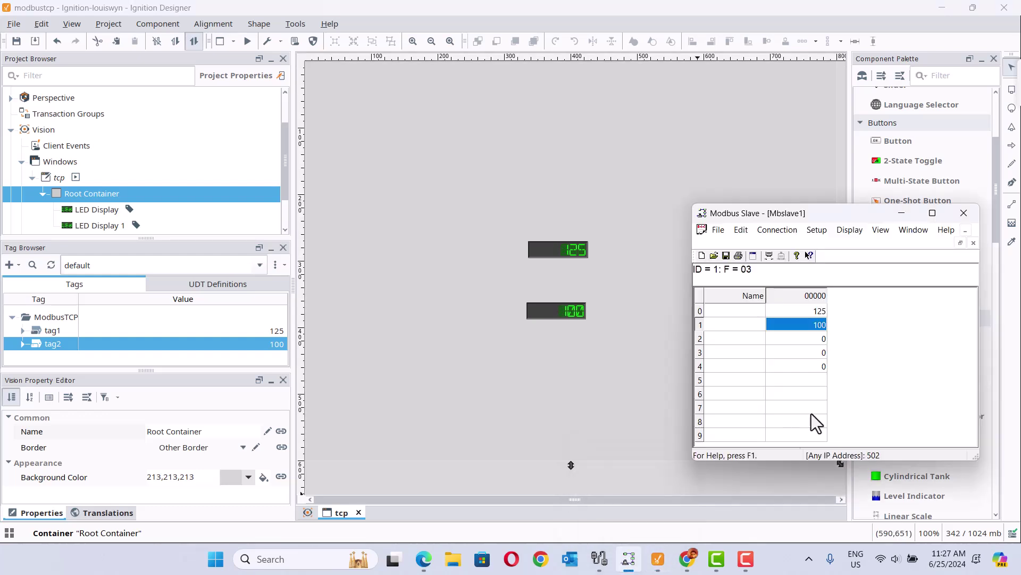
pyautogui.click(822, 315)
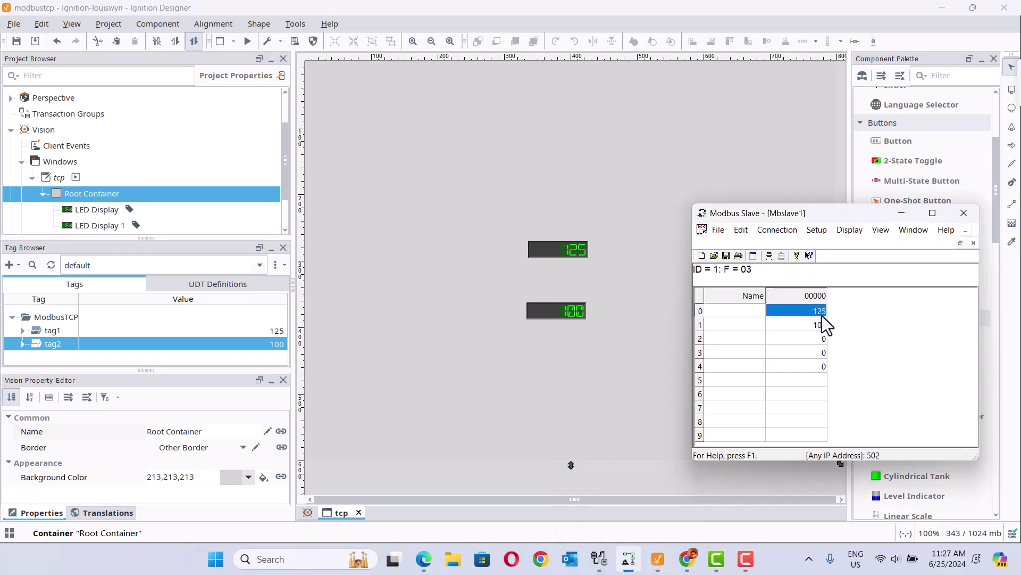
pyautogui.doubleClick(822, 316)
pyautogui.write('200')
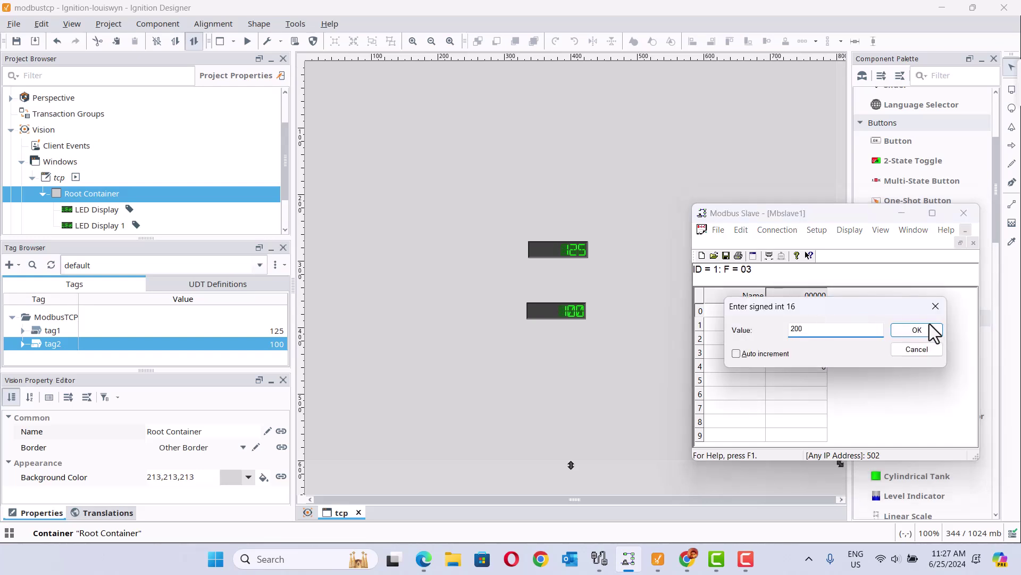
pyautogui.click(918, 335)
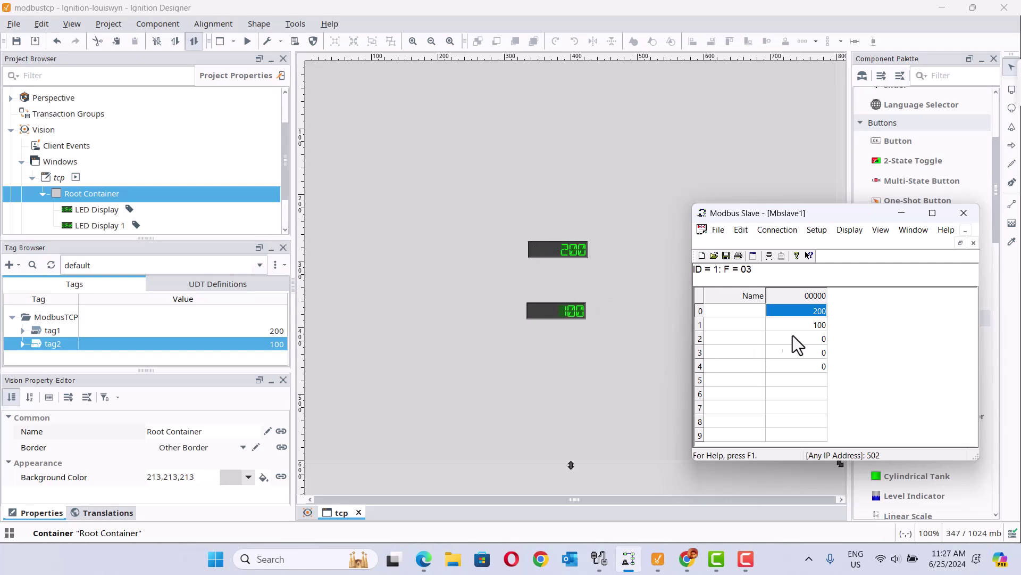
# Change register 1 from 100 to 175 and minimize Modbus Slave.
pyautogui.click(815, 326)
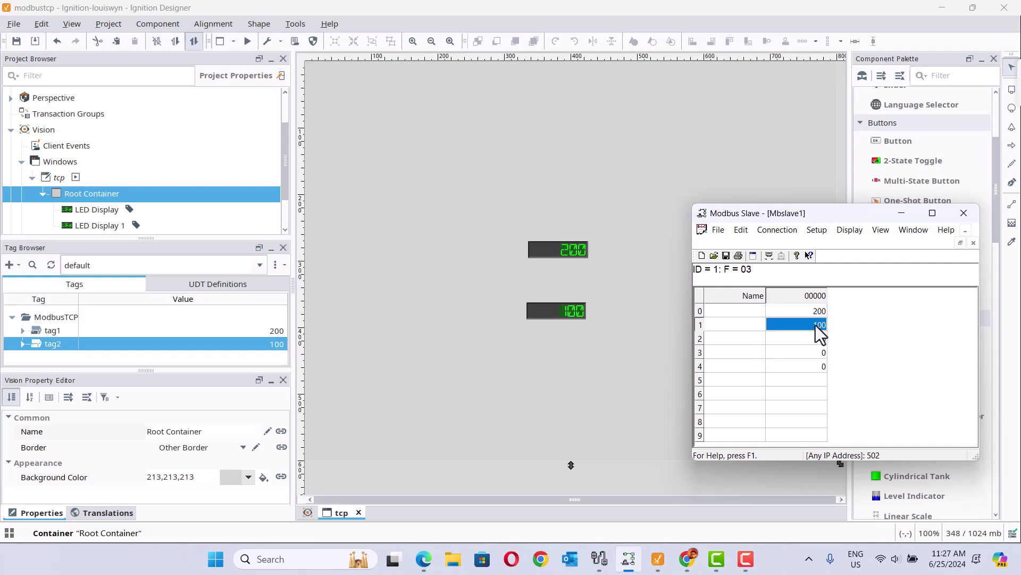
pyautogui.write('175')
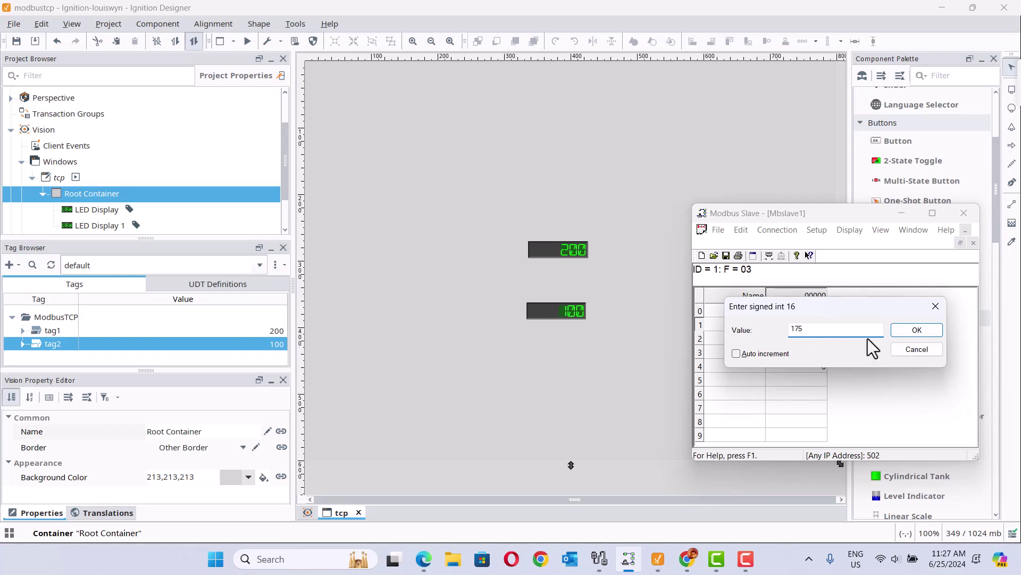
pyautogui.click(916, 334)
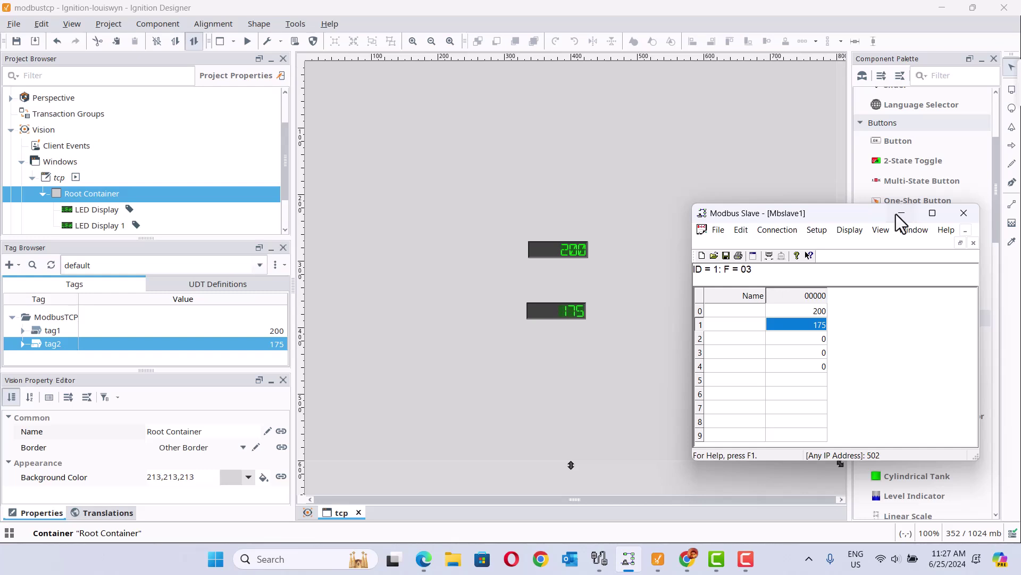
pyautogui.click(897, 214)
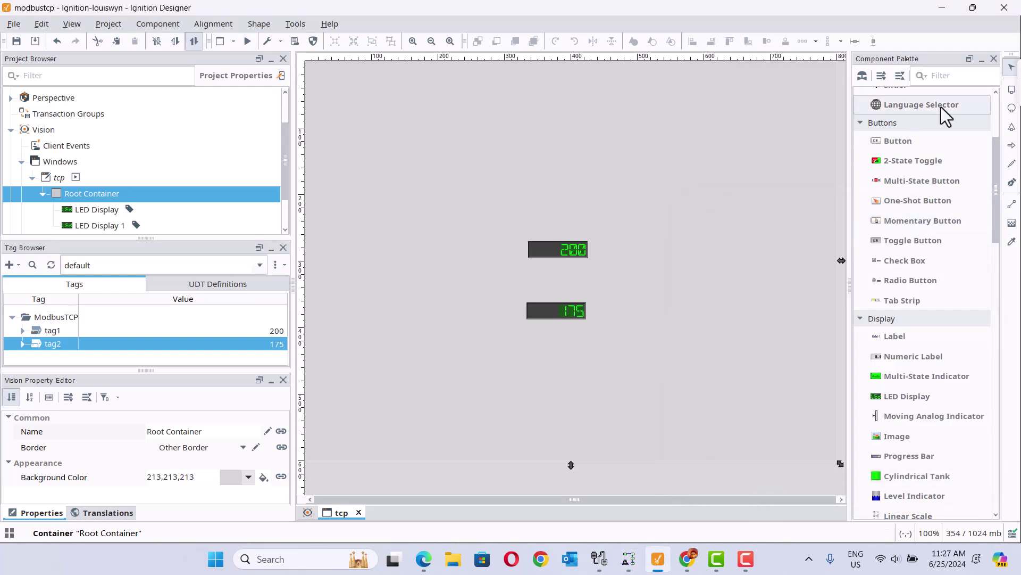
# Minimize Designer, restore Modbus Slave, and maximize the Mbpoll1 table in Modbus Poll.
pyautogui.click(941, 9)
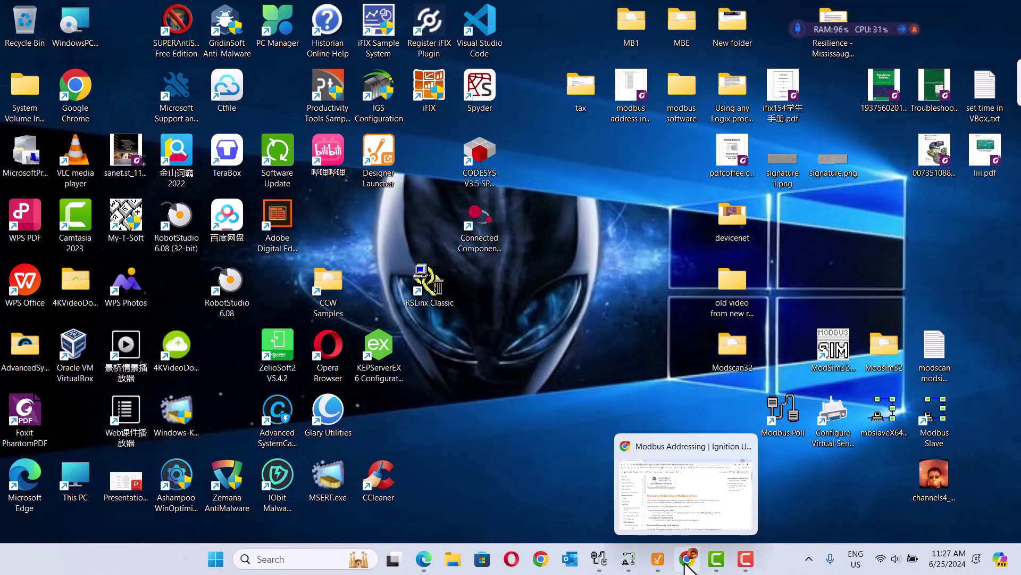
pyautogui.click(629, 563)
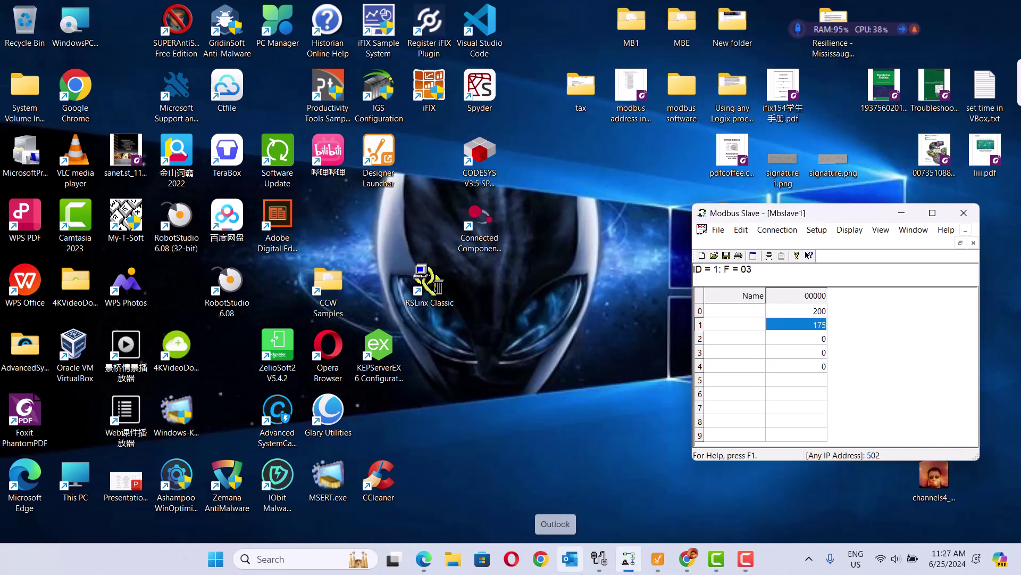
pyautogui.click(599, 559)
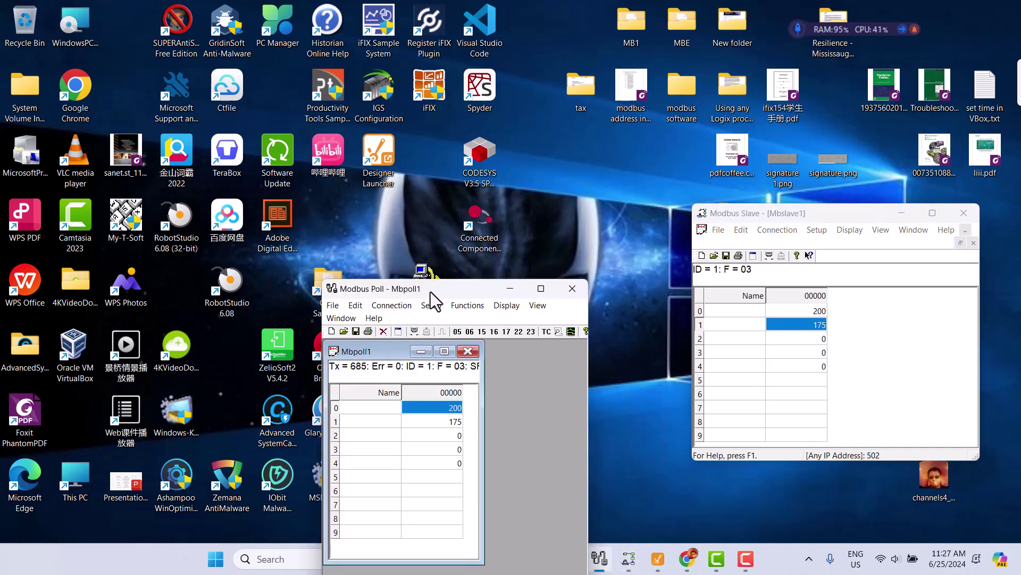
pyautogui.moveTo(430, 291); pyautogui.dragTo(451, 175)
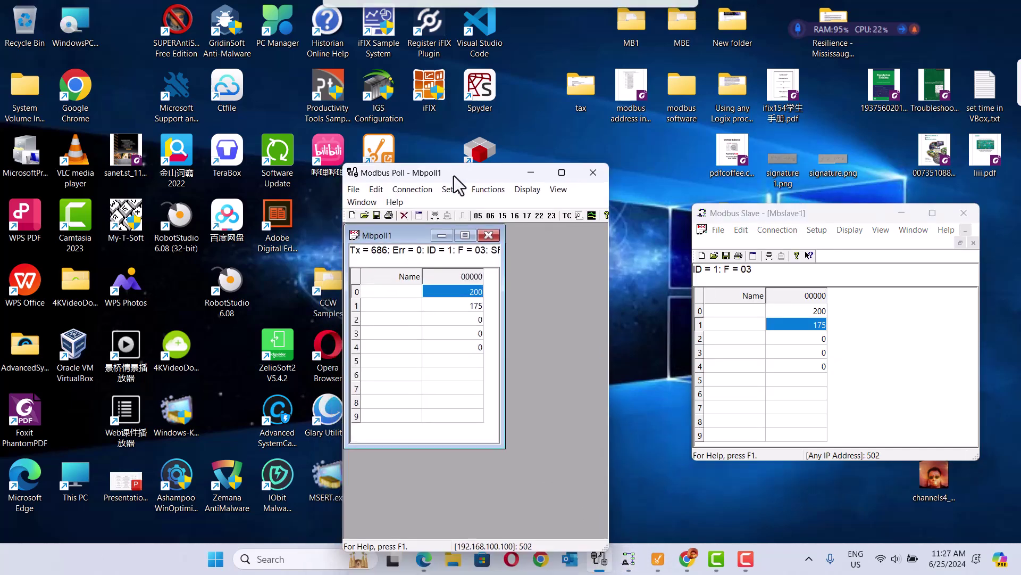
pyautogui.click(461, 237)
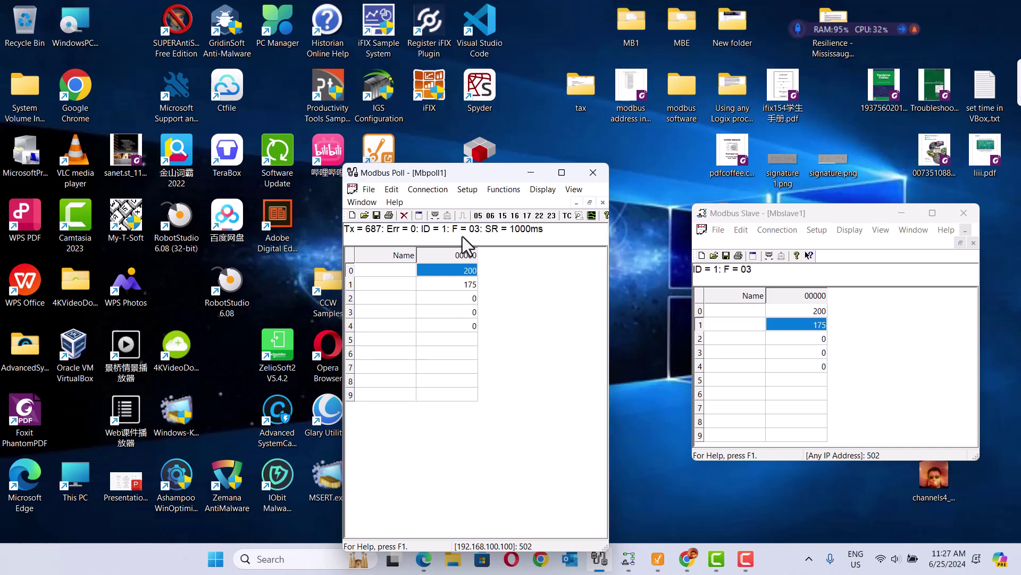
# Disconnect both Modbus Poll and Modbus Slave, then reopen the poller's Connection menu.
pyautogui.click(417, 191)
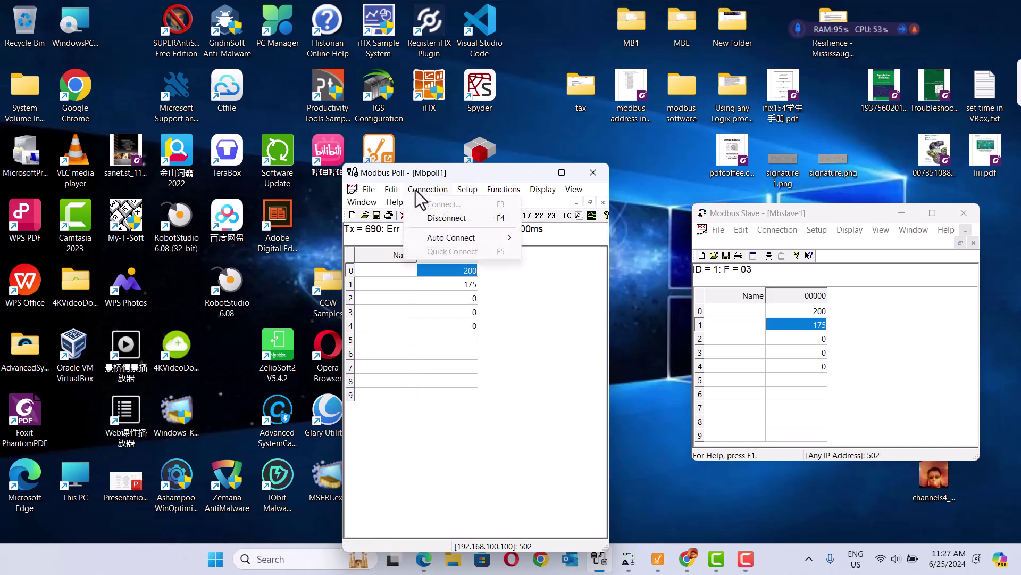
pyautogui.click(439, 221)
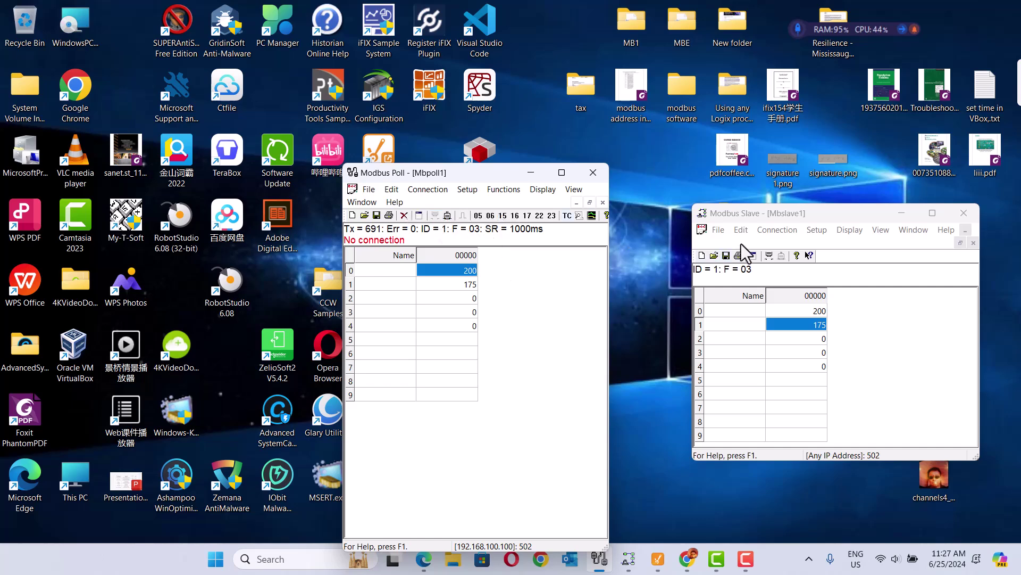
pyautogui.click(773, 232)
pyautogui.click(787, 259)
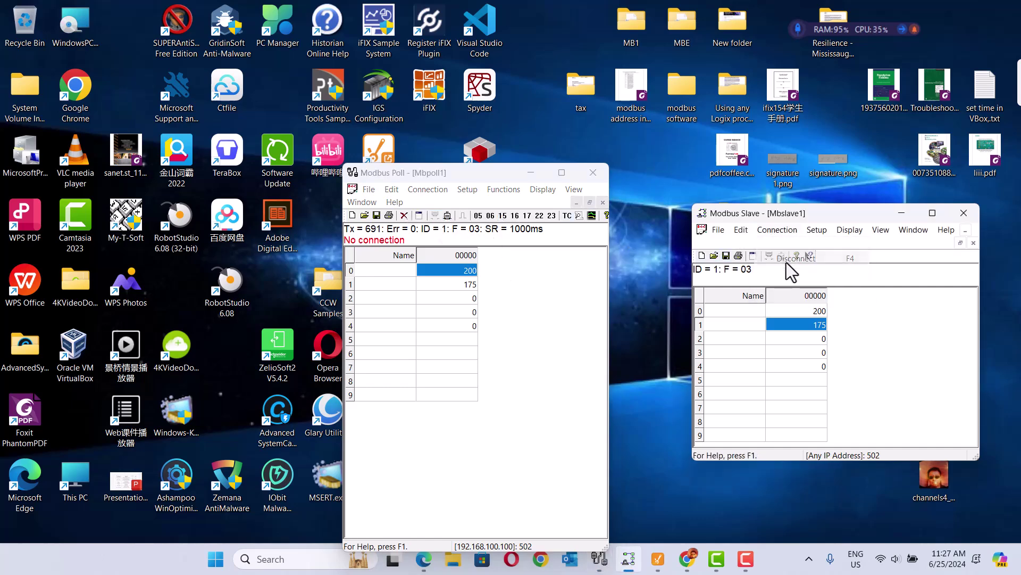
pyautogui.click(426, 190)
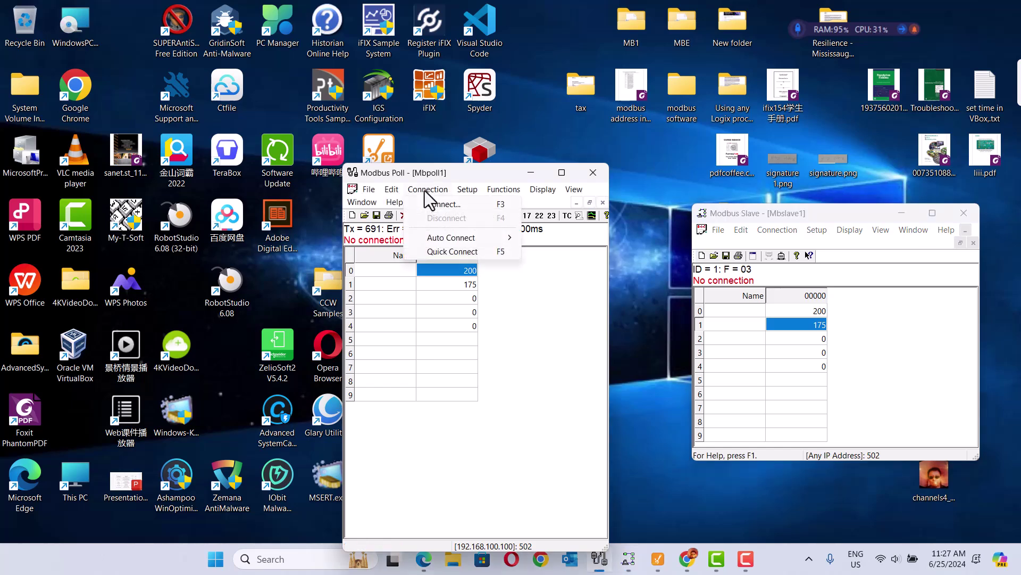
# Keep Modbus TCP/IP as the poller's connection type in Connection Setup.
pyautogui.click(439, 204)
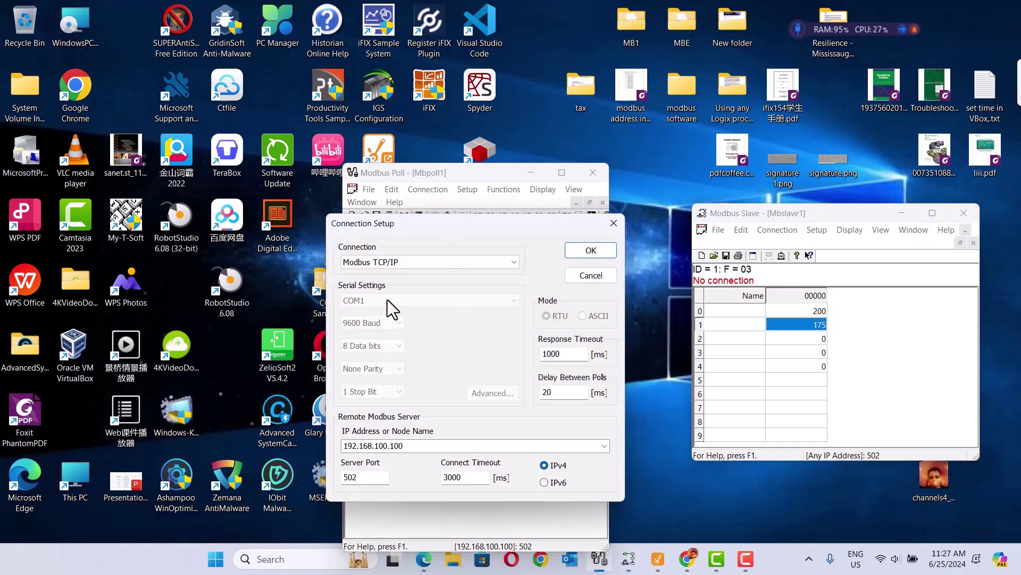
pyautogui.click(515, 259)
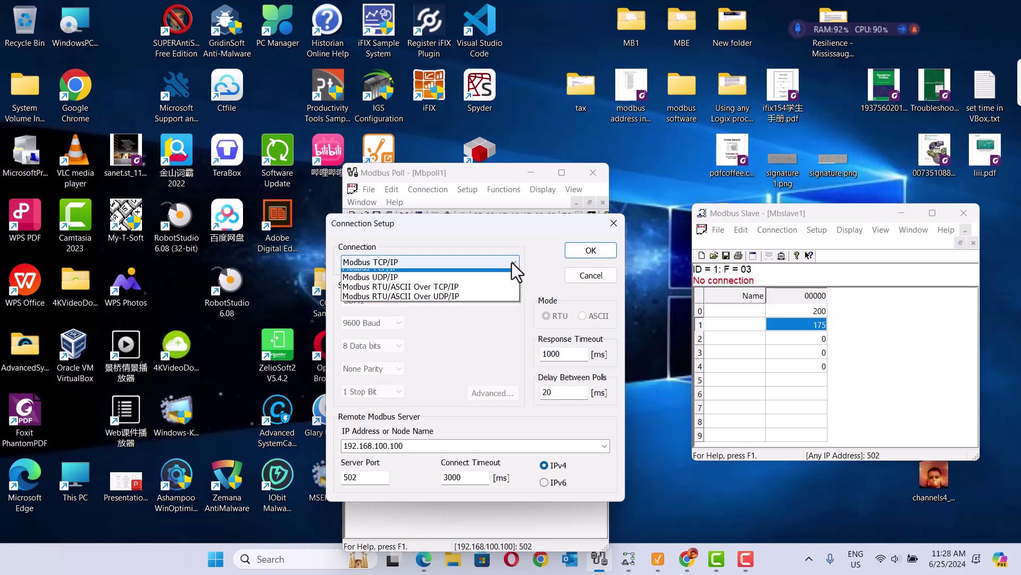
pyautogui.click(512, 262)
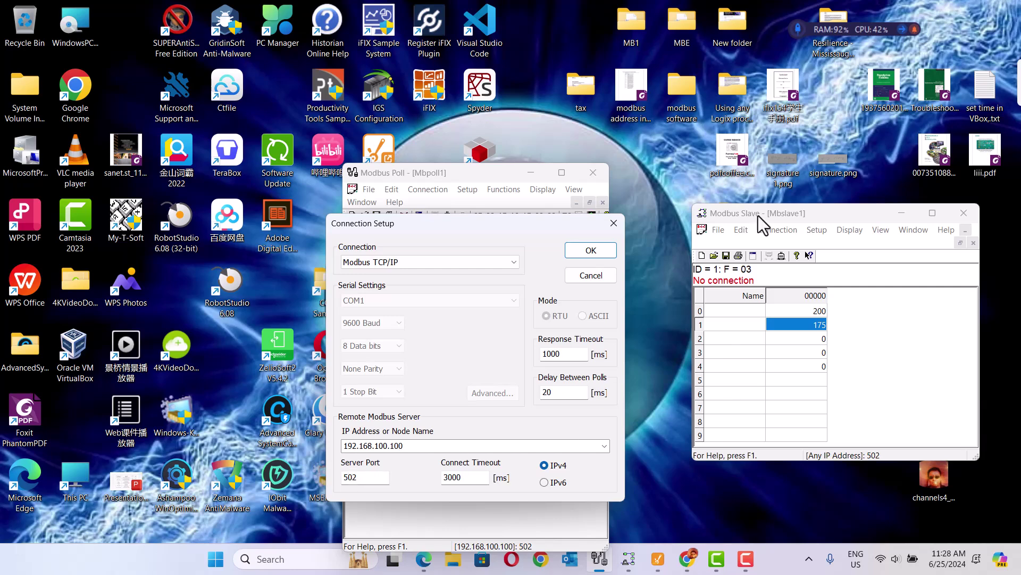
# Reconnect Modbus Slave on port 502 and confirm the poller's connection to read 200 and 175.
pyautogui.click(774, 234)
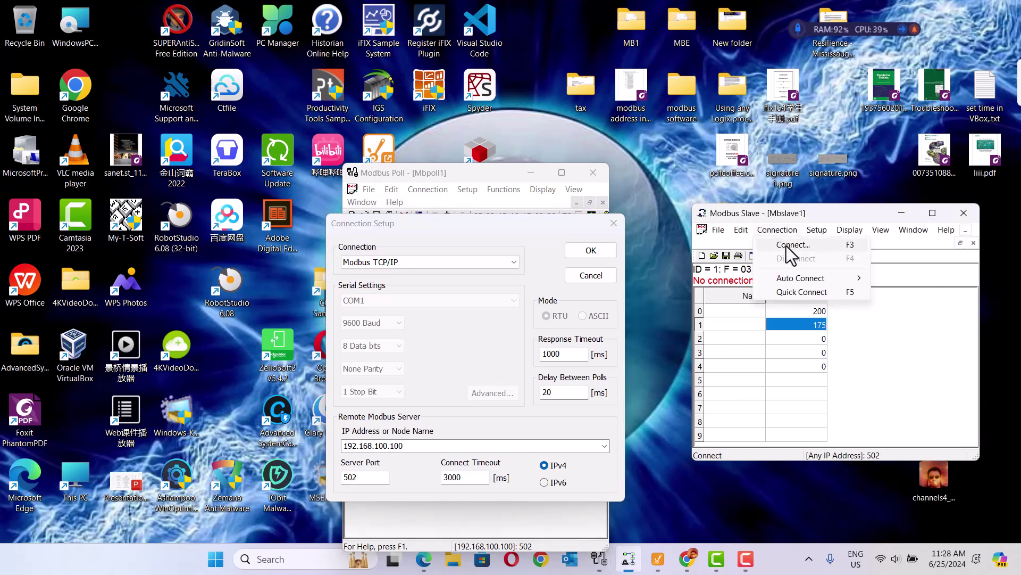
pyautogui.click(791, 248)
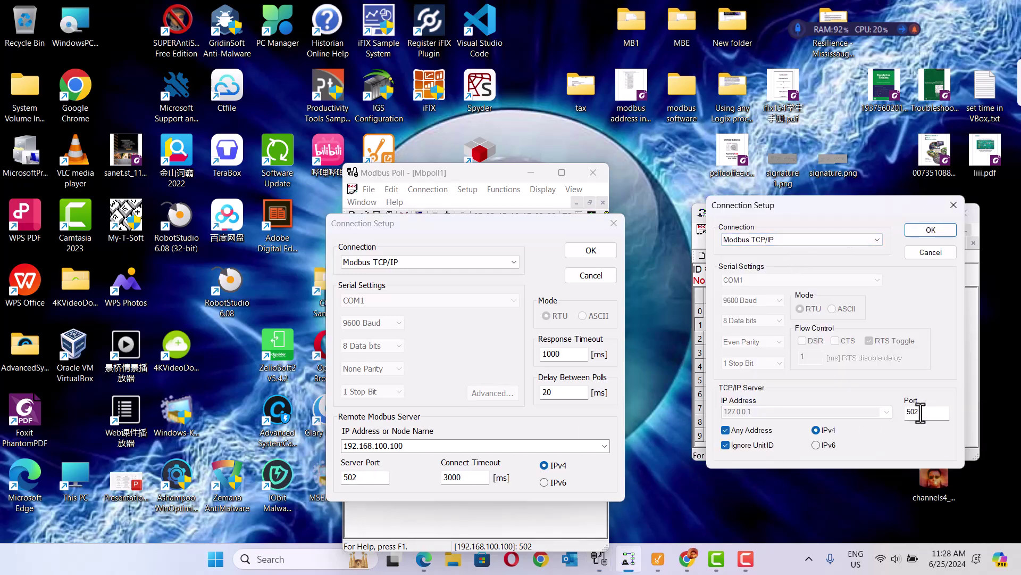
pyautogui.click(927, 233)
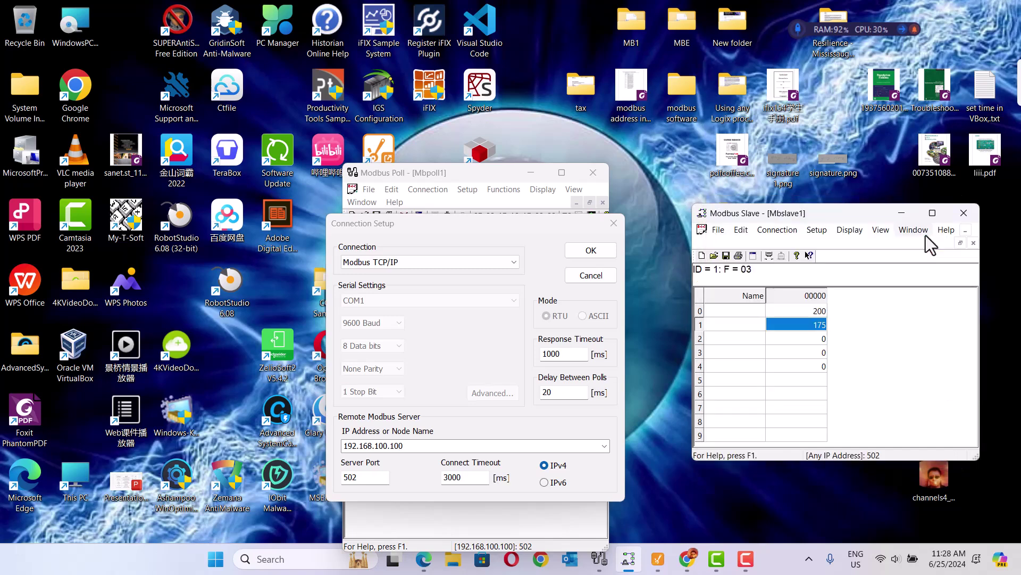
pyautogui.click(588, 251)
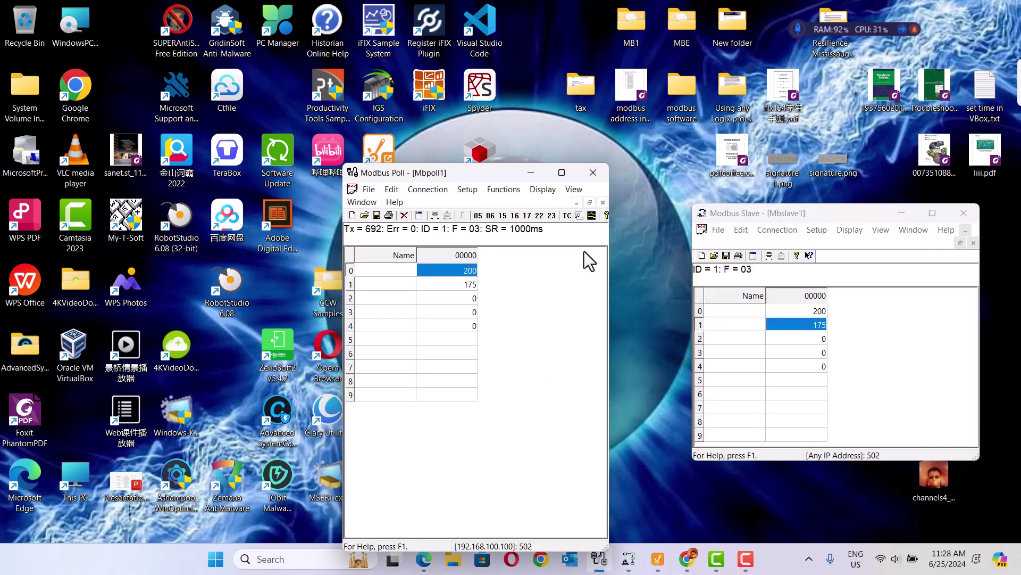
# Enter slave ID 10 in Modbus Poll's Read/Write Definition and Modbus Slave's Slave Definition.
pyautogui.click(466, 192)
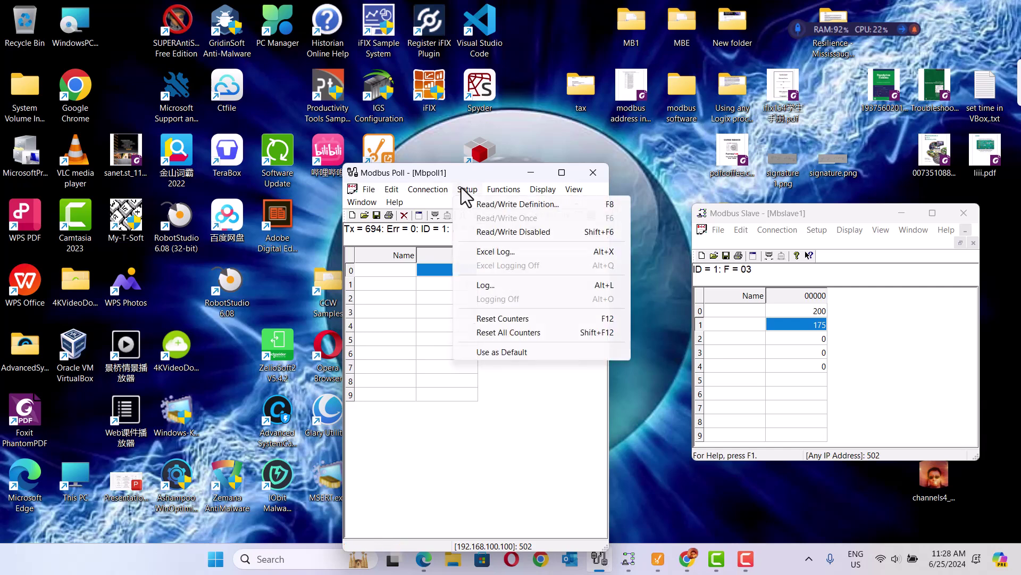
pyautogui.click(495, 207)
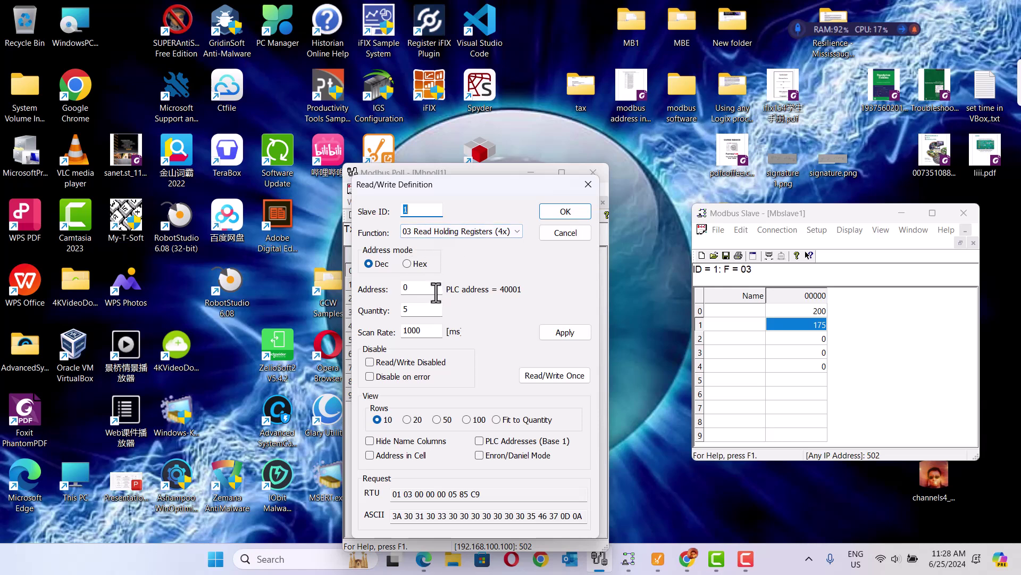
pyautogui.click(416, 214)
pyautogui.write('0')
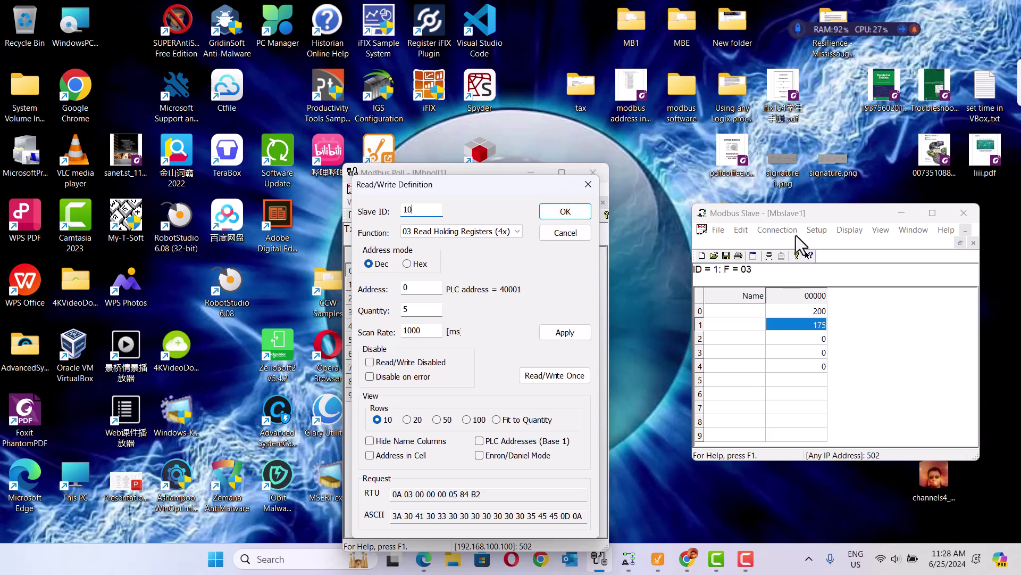
pyautogui.click(811, 231)
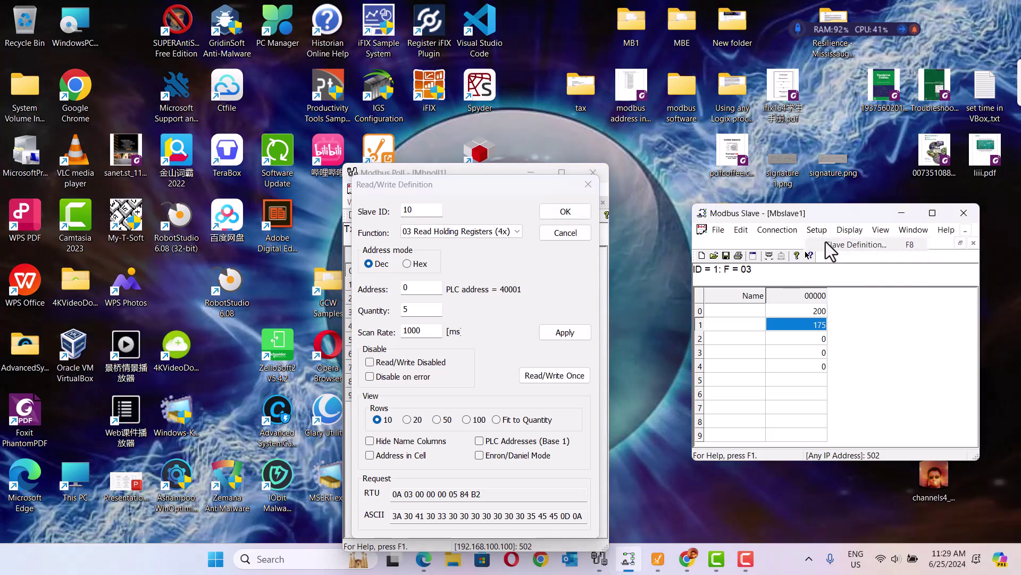
pyautogui.click(827, 242)
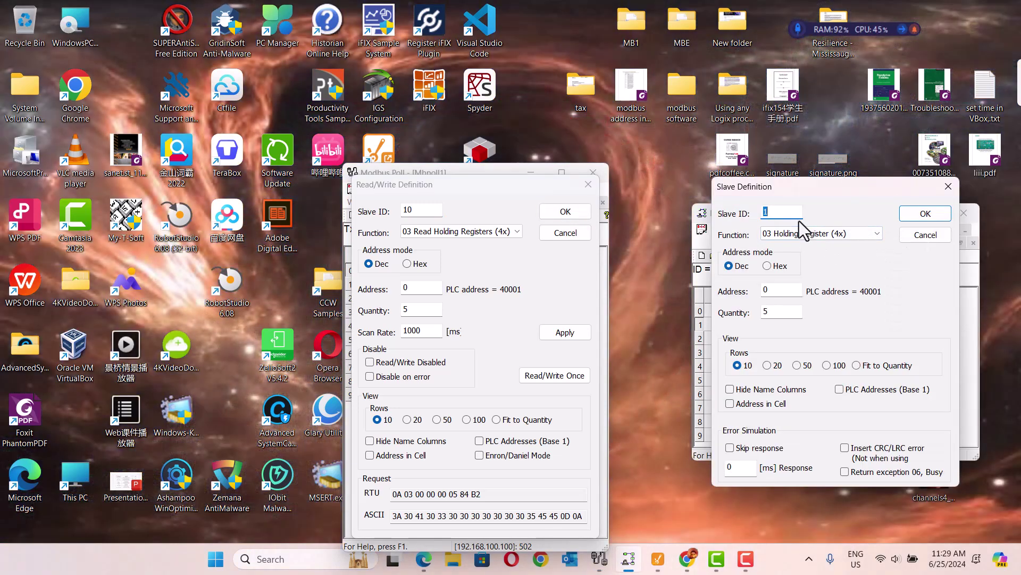
pyautogui.click(800, 222)
# Confirm both slave ID 10 definitions and minimize Modbus Poll and Modbus Slave.
pyautogui.click(573, 214)
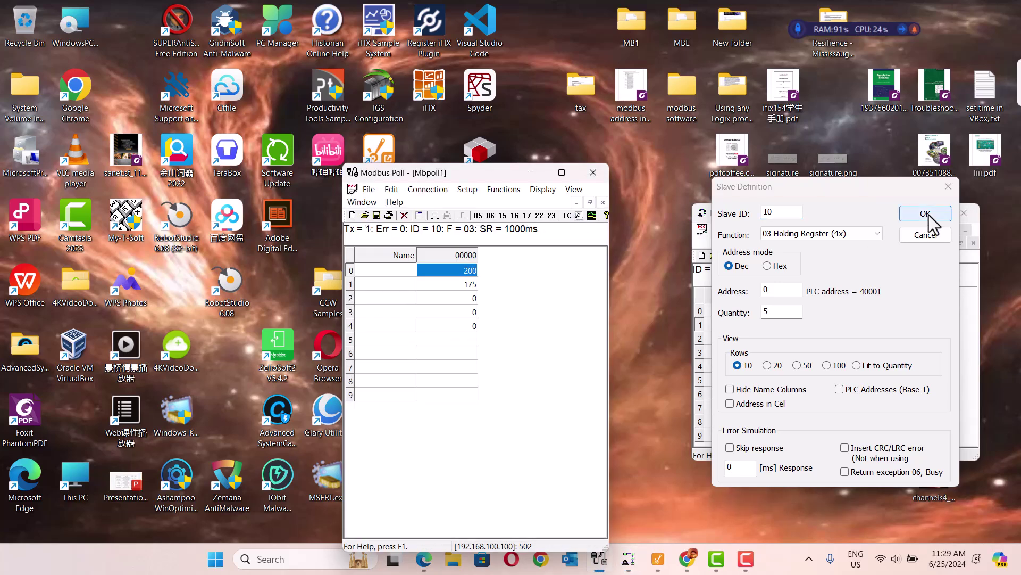
pyautogui.click(927, 215)
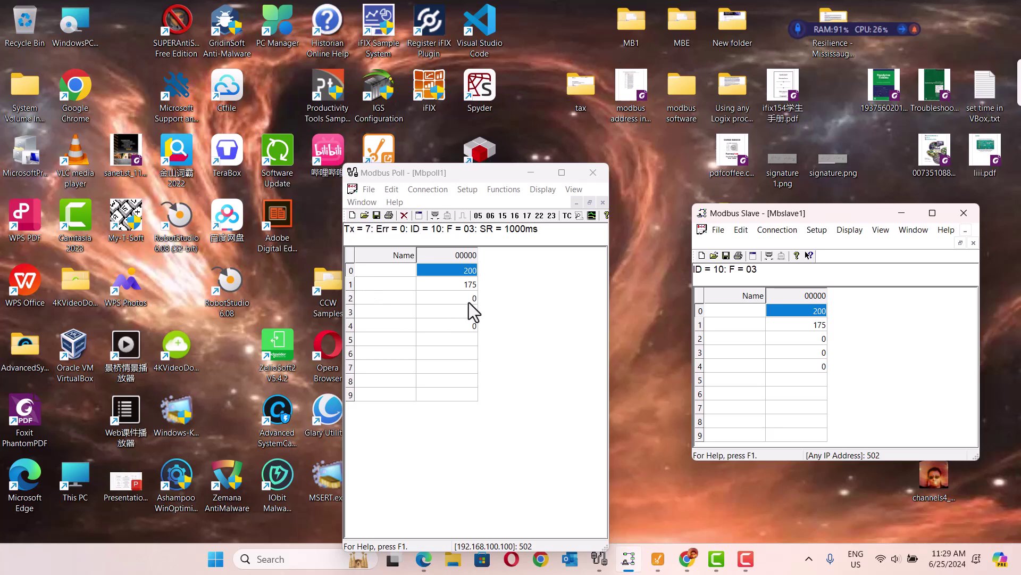
pyautogui.click(531, 174)
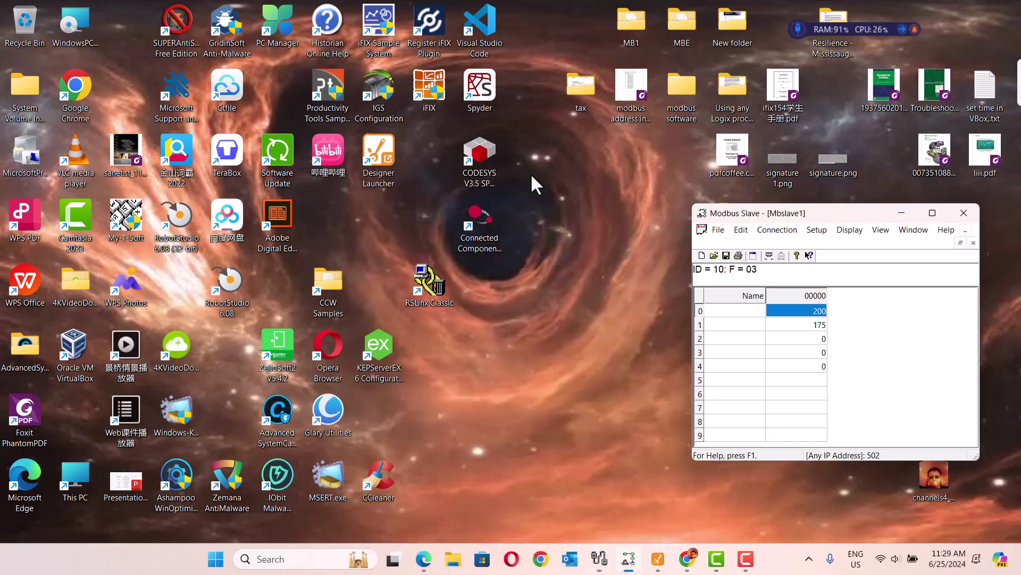
pyautogui.click(900, 214)
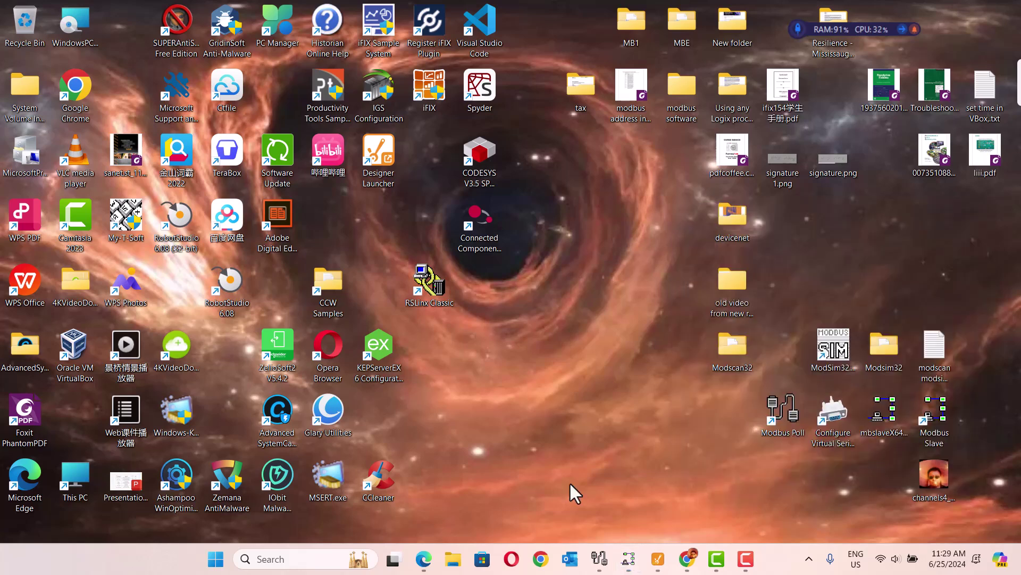
# Start a new Modbus TCP device from the gateway's Device Connections page.
pyautogui.click(424, 559)
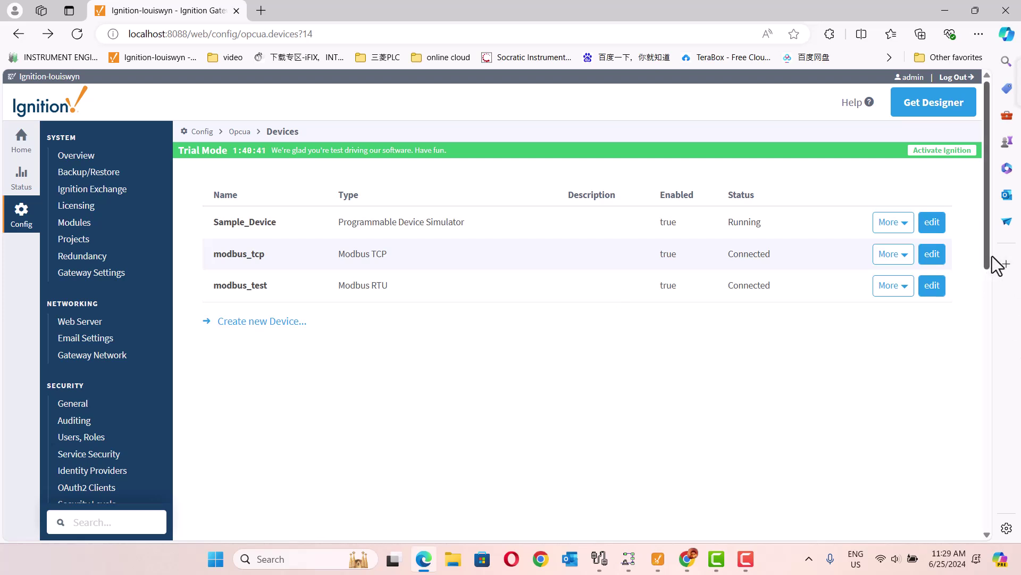
pyautogui.moveTo(990, 256); pyautogui.dragTo(996, 447)
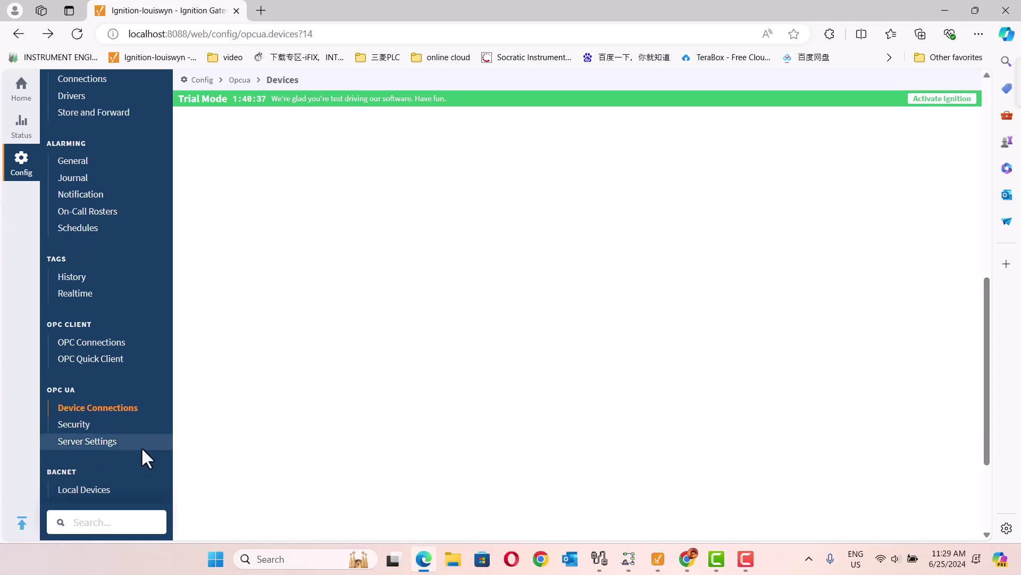
pyautogui.click(110, 414)
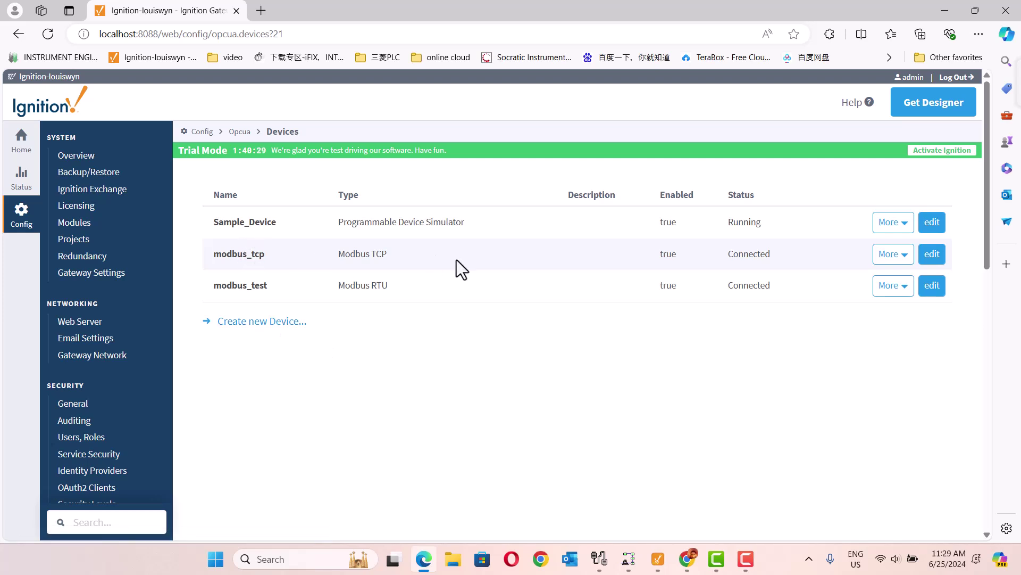
pyautogui.click(268, 321)
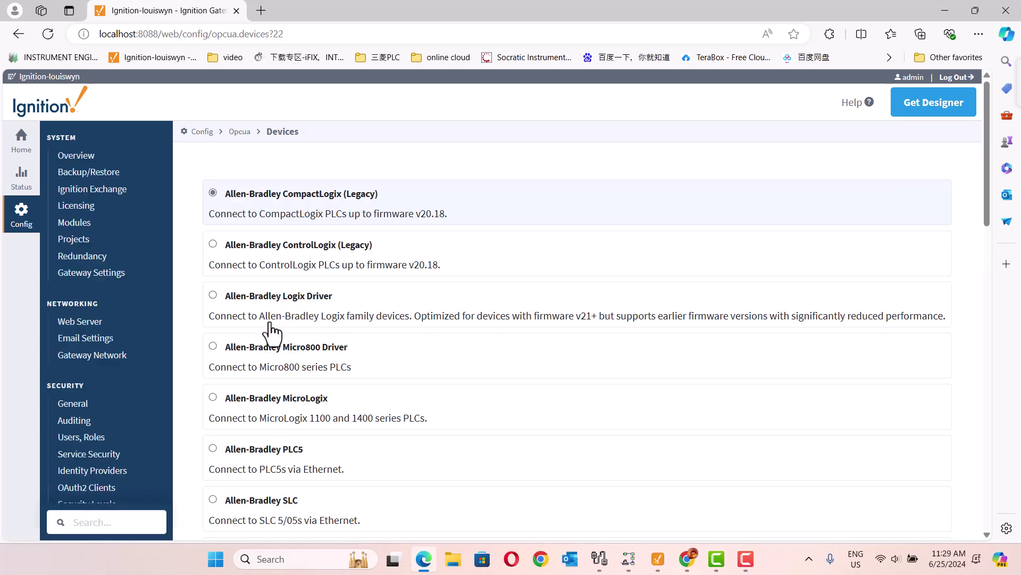
pyautogui.moveTo(986, 208); pyautogui.dragTo(986, 386)
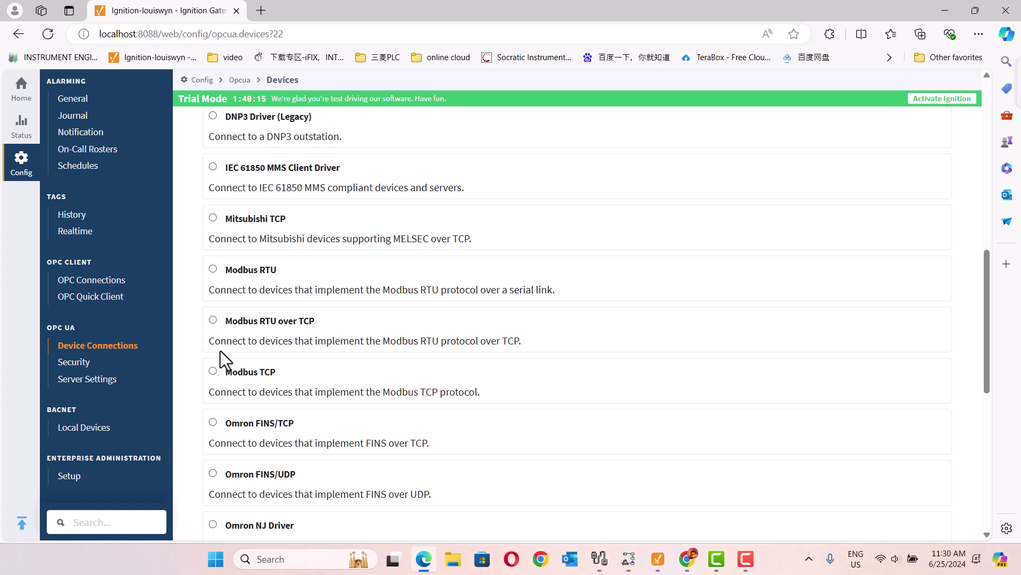
pyautogui.click(213, 372)
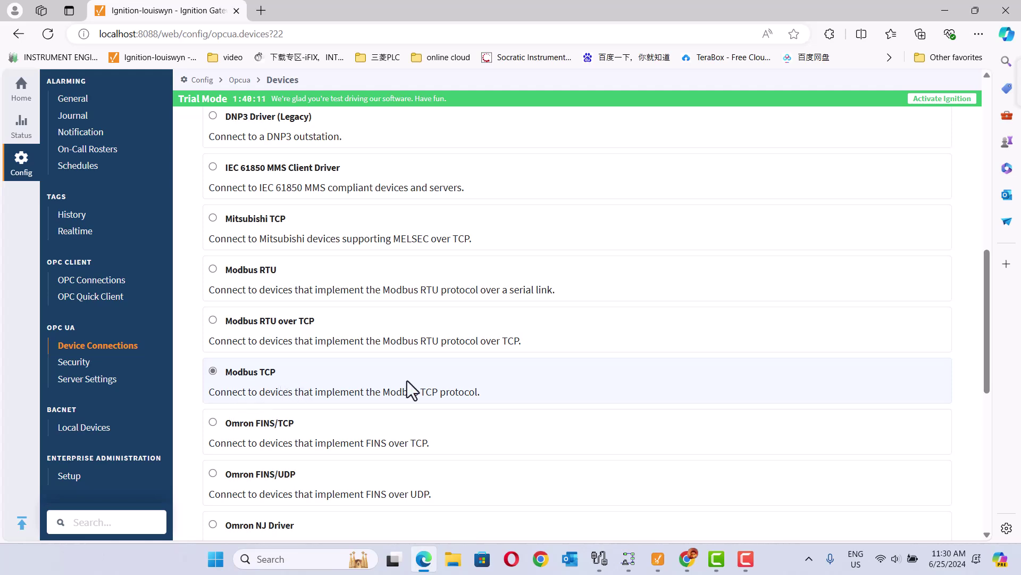
pyautogui.moveTo(985, 323); pyautogui.dragTo(949, 507)
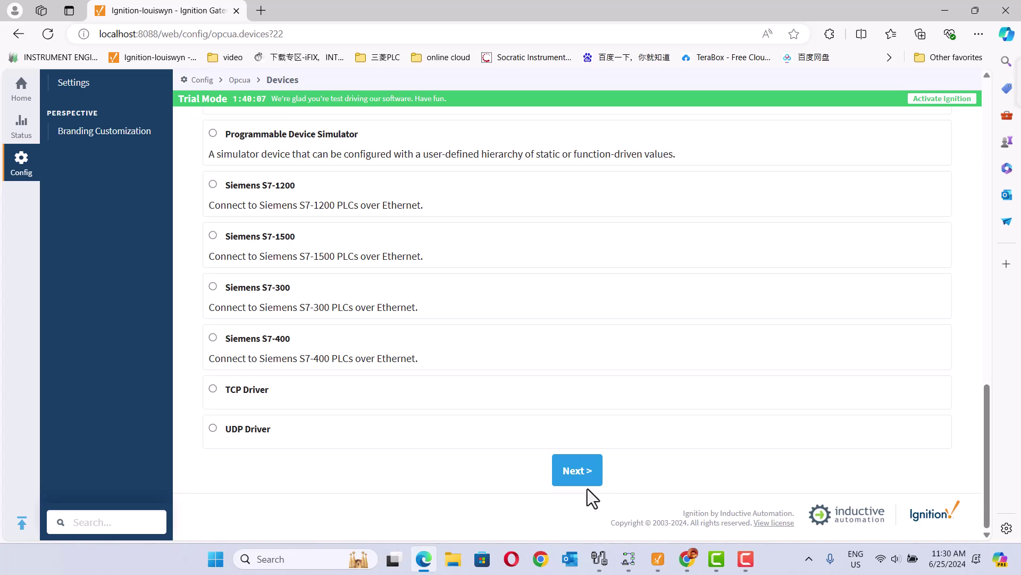
# Name the new device TCP and begin entering hostname 192.168.100.100.
pyautogui.click(588, 479)
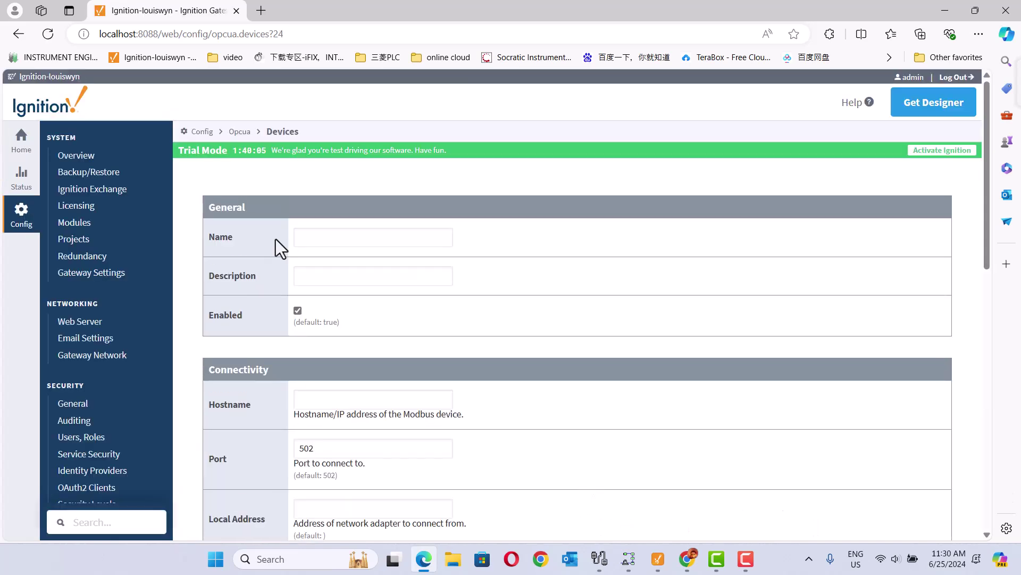
pyautogui.click(299, 239)
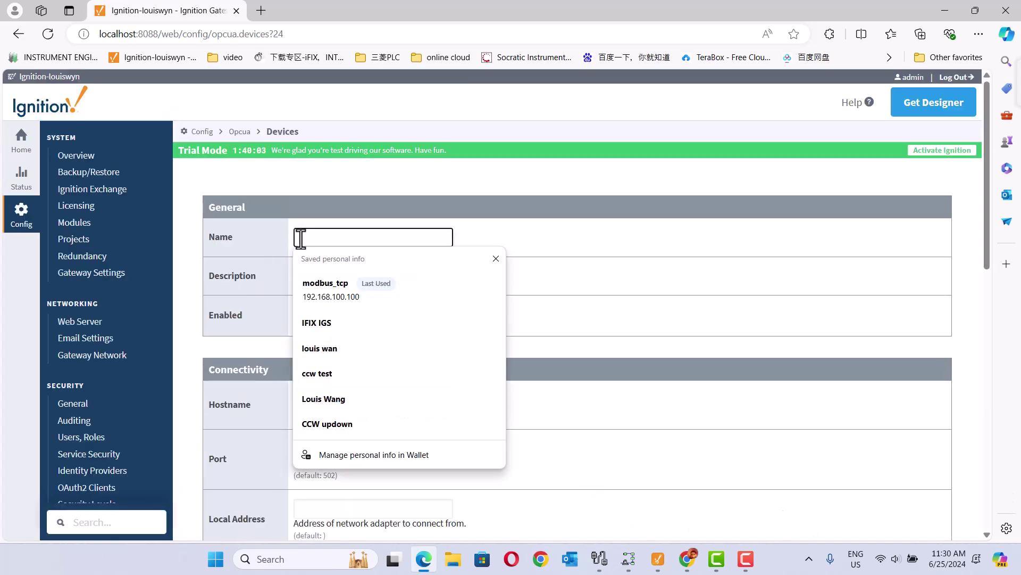
pyautogui.write('C')
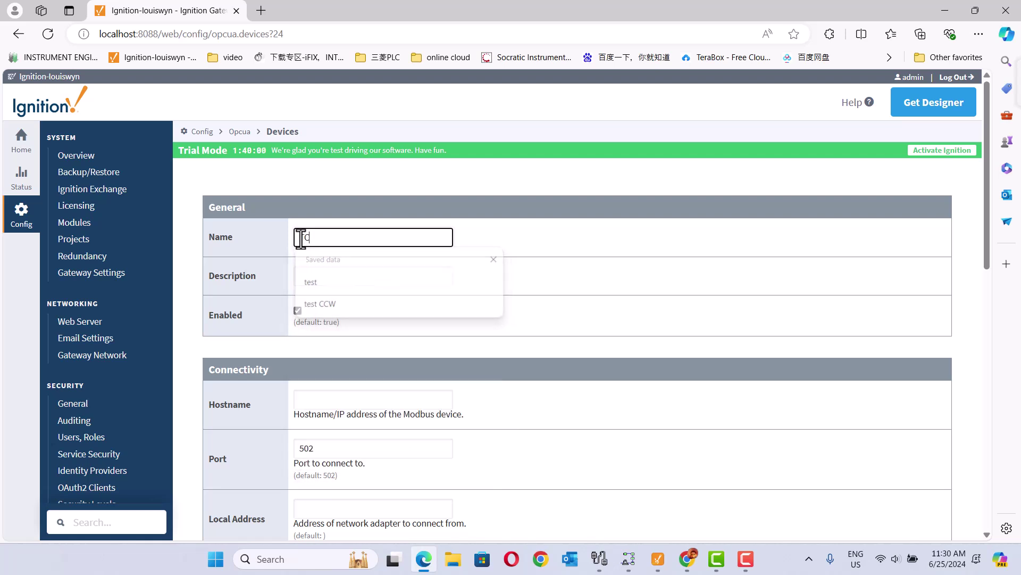
pyautogui.write('P')
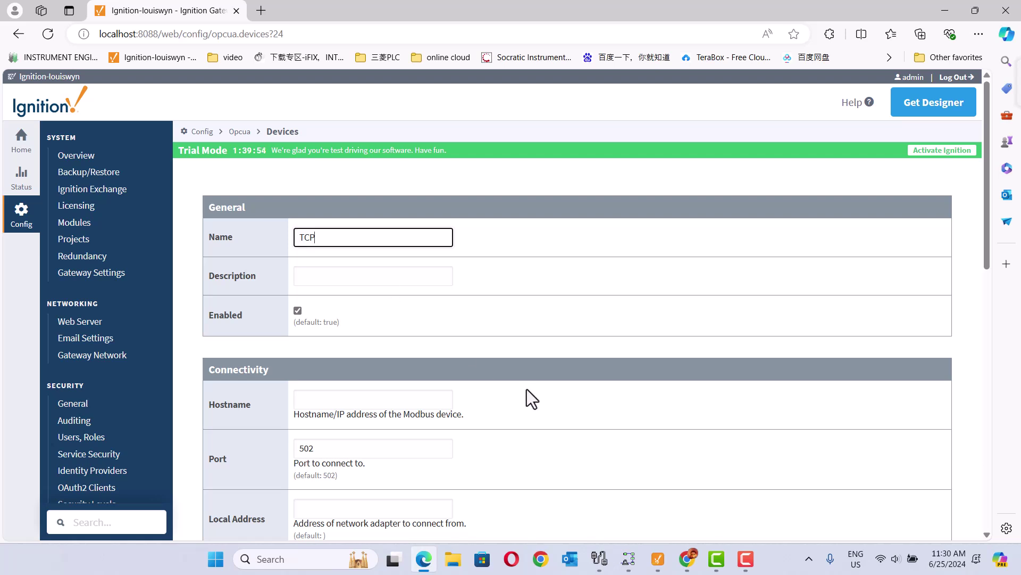
pyautogui.moveTo(988, 251); pyautogui.dragTo(985, 283)
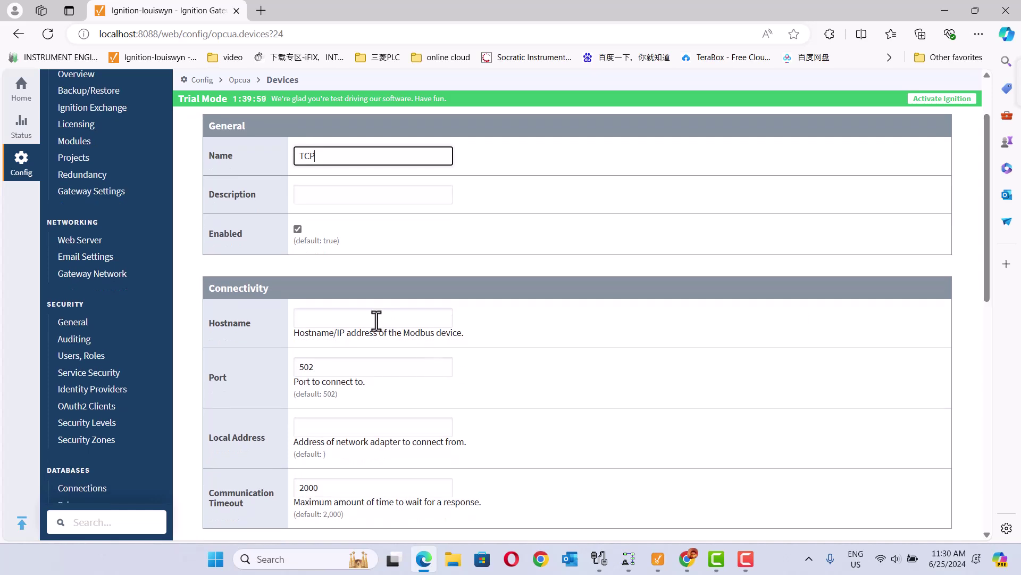
pyautogui.click(376, 320)
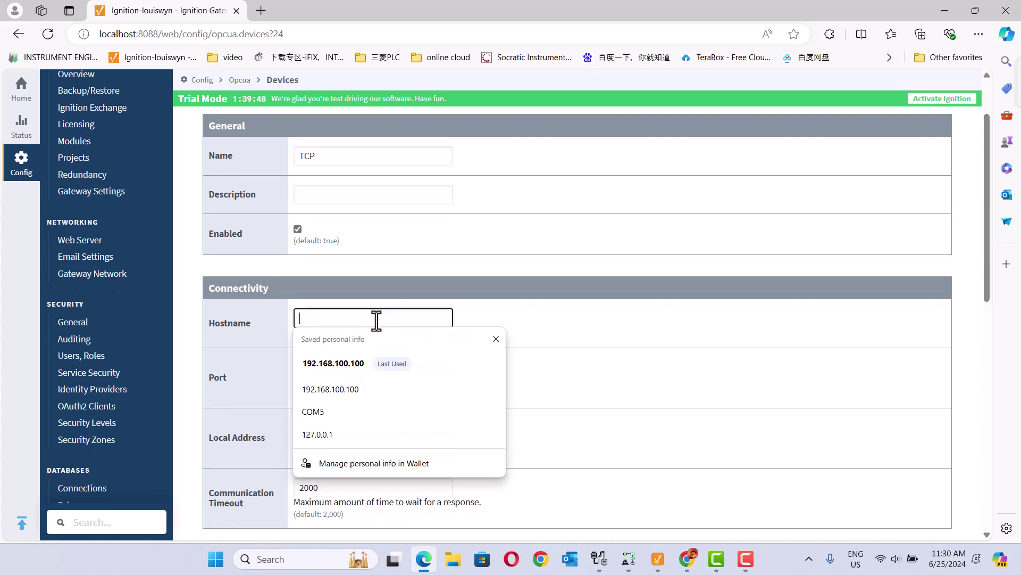
# Fill hostname 192.168.100.100, then disconnect and reconnect Modbus Poll over TCP/IP.
pyautogui.click(340, 364)
pyautogui.moveTo(657, 560)
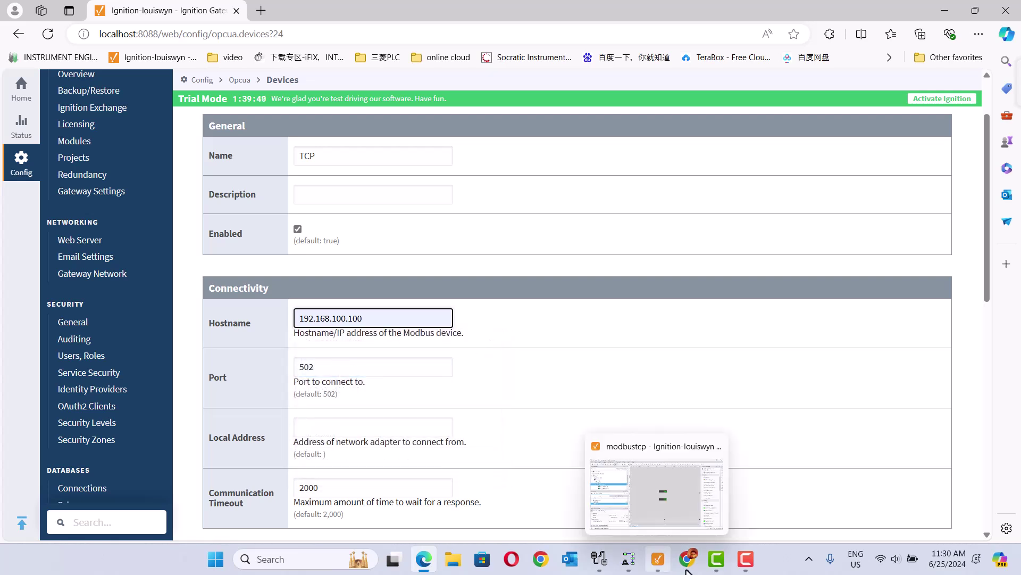
pyautogui.click(599, 559)
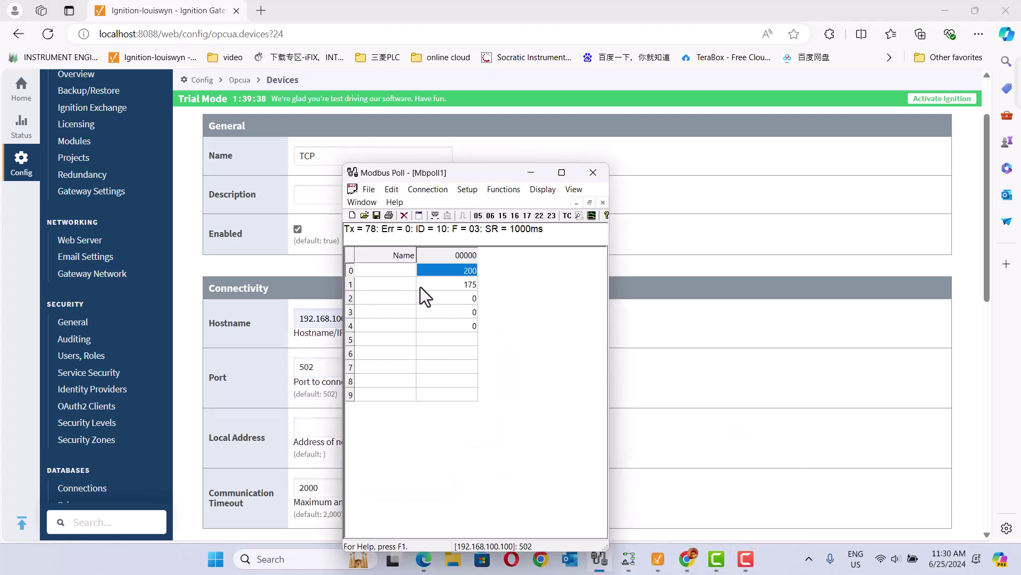
pyautogui.click(443, 192)
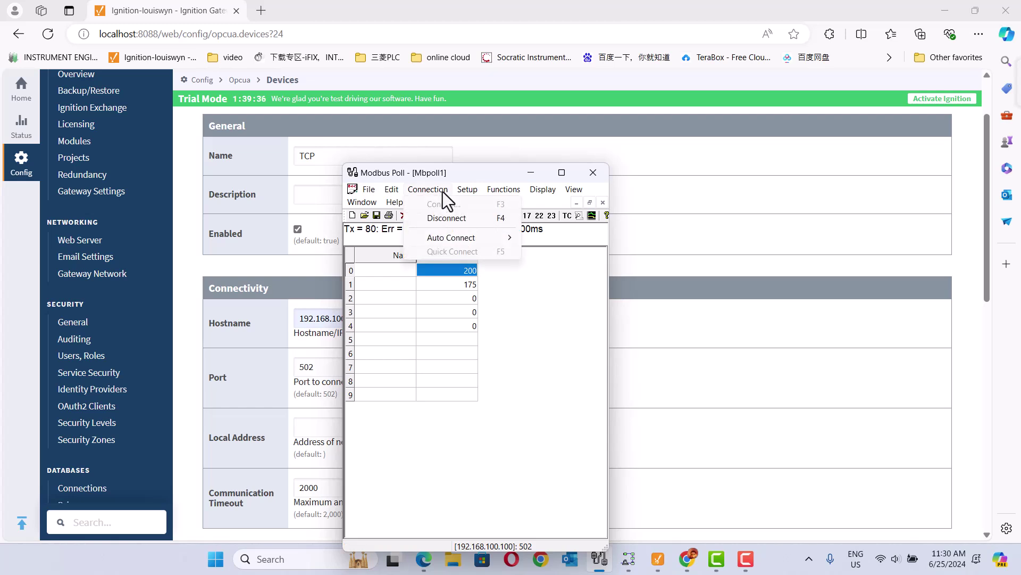
pyautogui.click(447, 218)
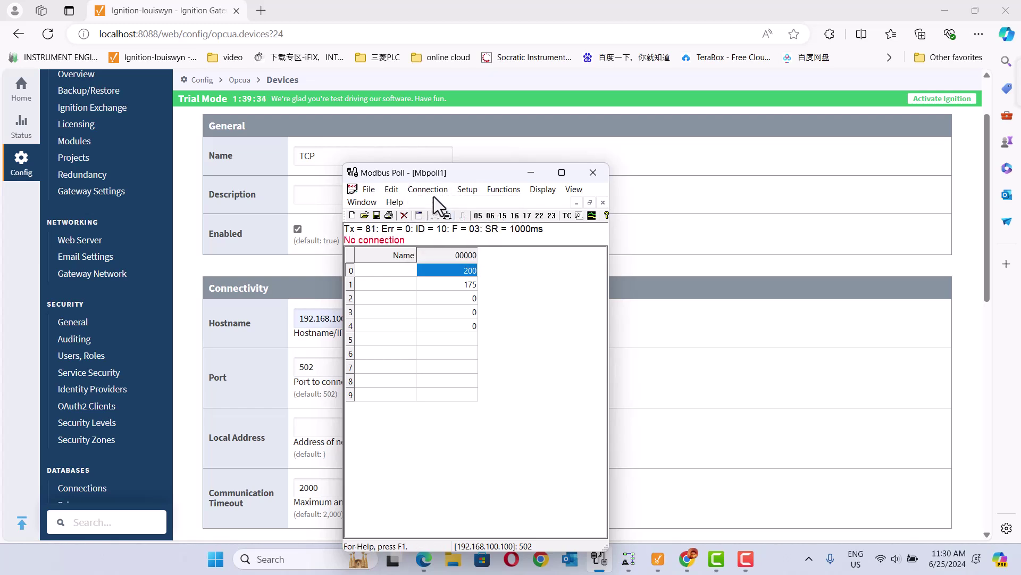
pyautogui.click(435, 192)
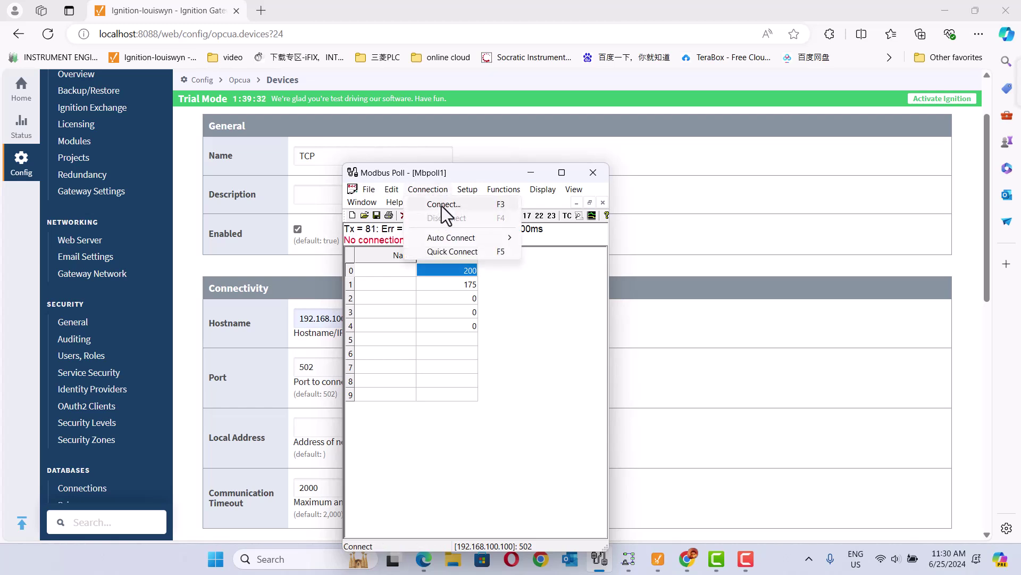
pyautogui.click(442, 206)
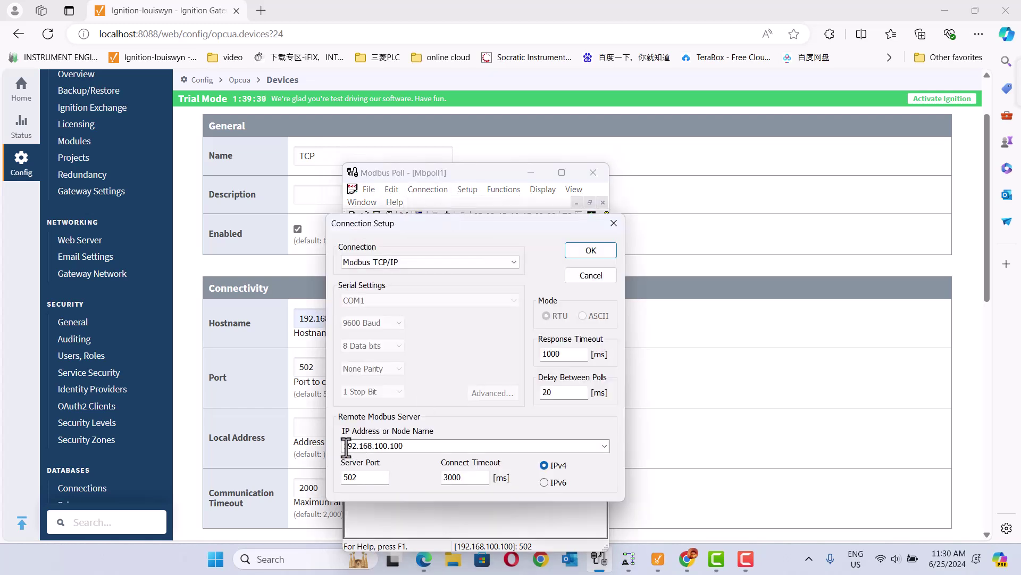
pyautogui.click(595, 254)
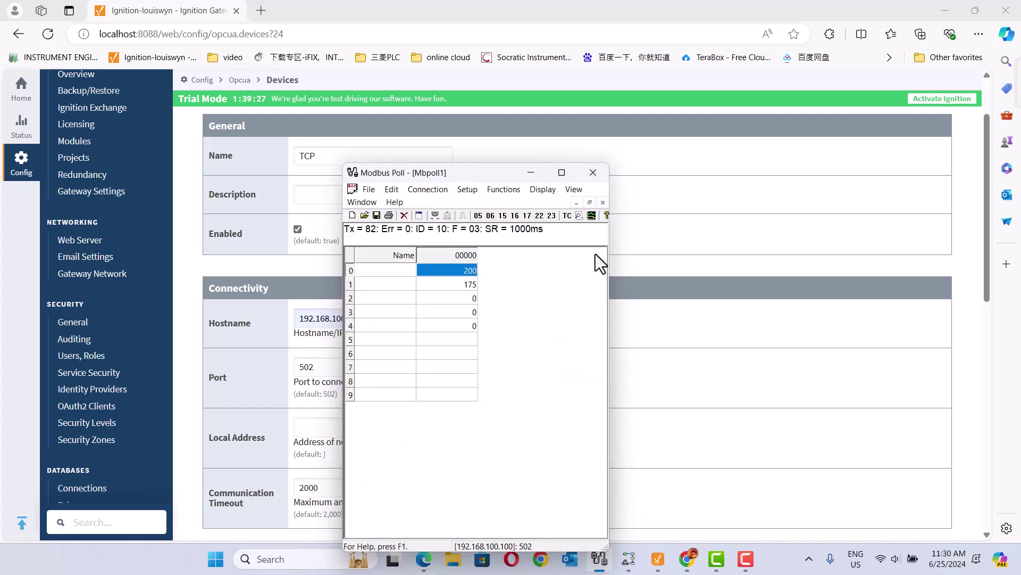
pyautogui.click(533, 174)
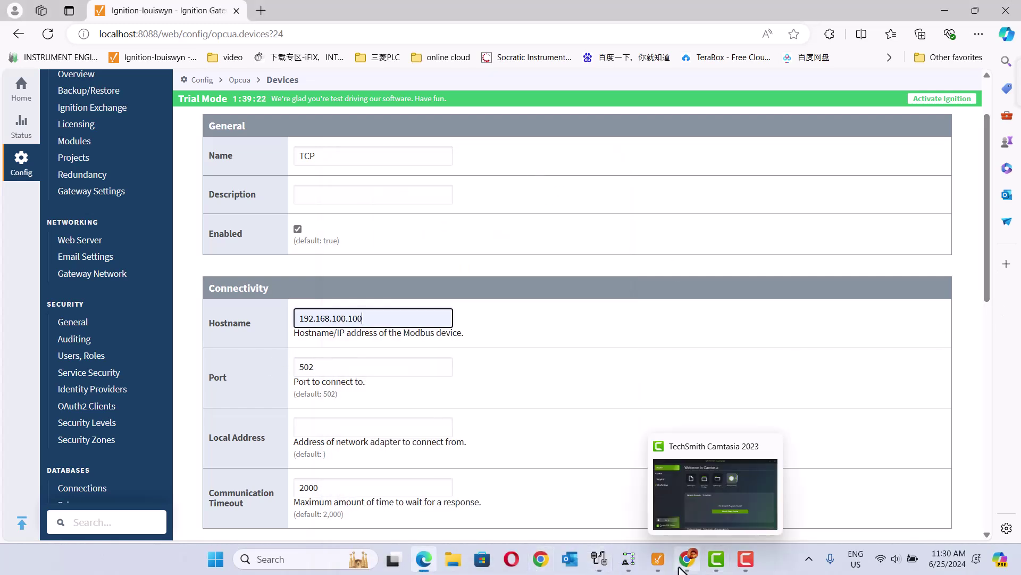
# Disconnect Modbus Poll again and reconnect it to 192.168.100.100 port 502.
pyautogui.click(596, 561)
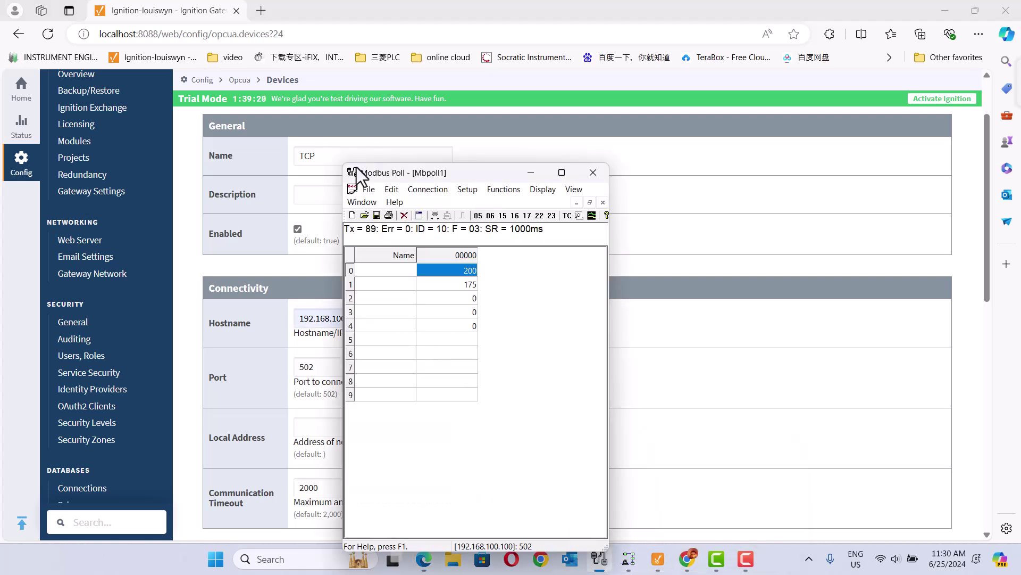
pyautogui.click(422, 188)
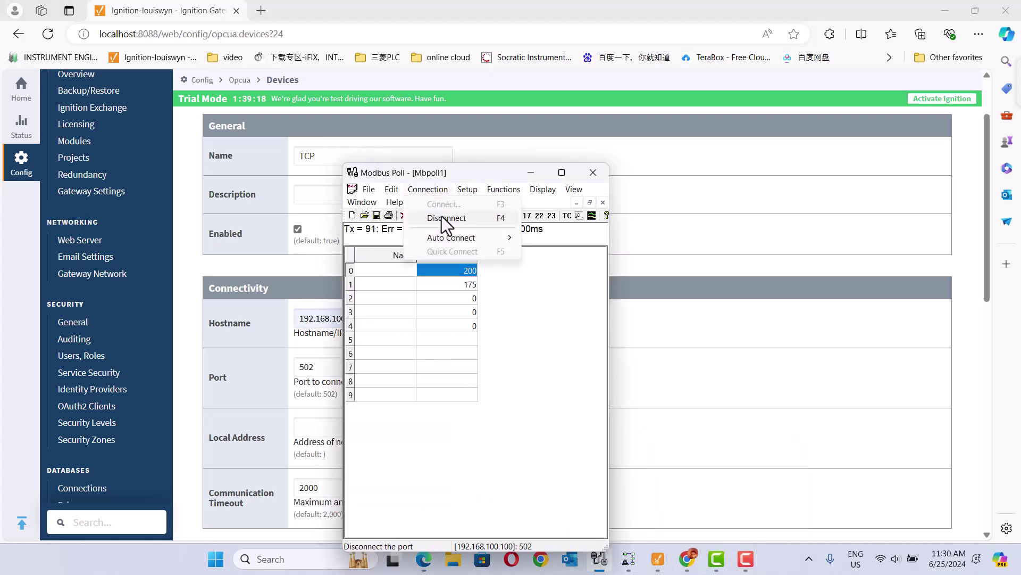
pyautogui.click(442, 217)
pyautogui.click(427, 191)
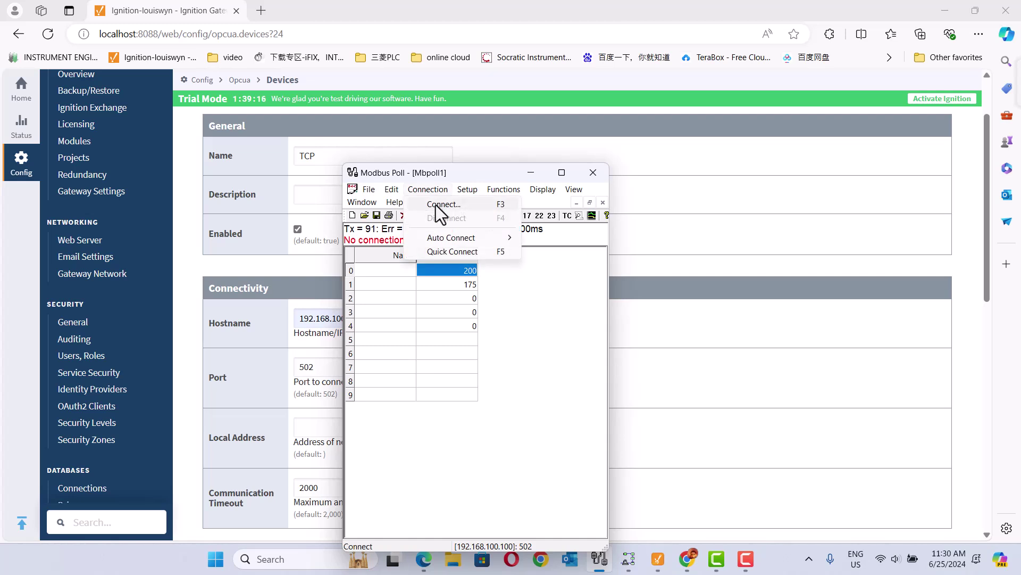
pyautogui.click(436, 205)
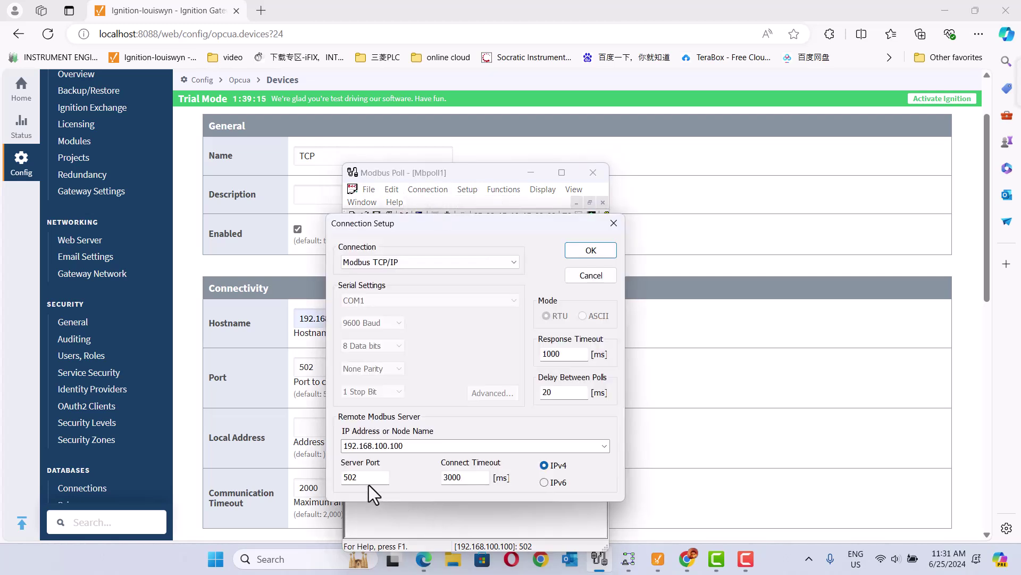
pyautogui.click(593, 255)
# Hide Modbus Poll, create the TCP device, see it turn Connected, and minimize the browser.
pyautogui.click(529, 177)
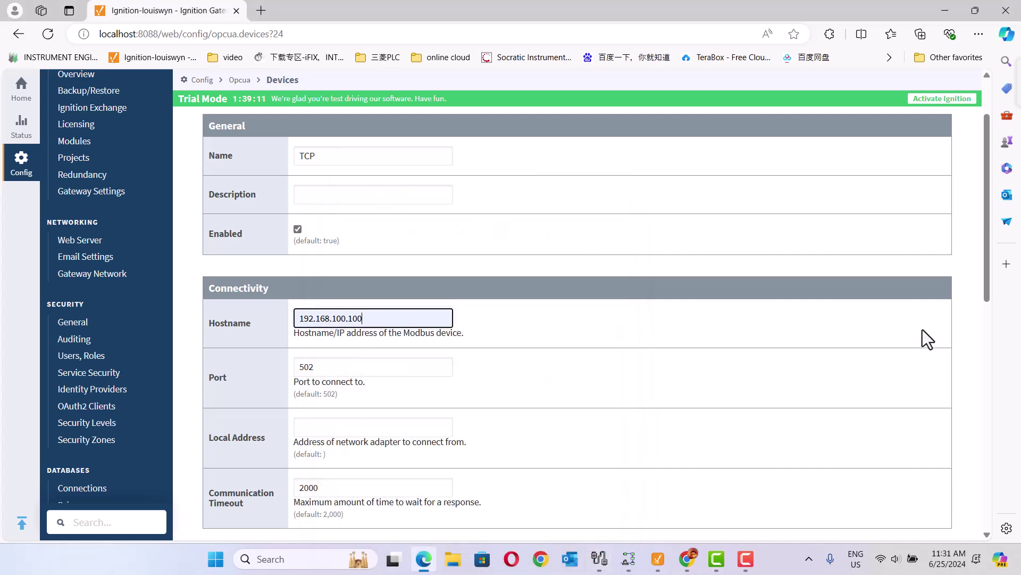
pyautogui.moveTo(988, 280); pyautogui.dragTo(987, 364)
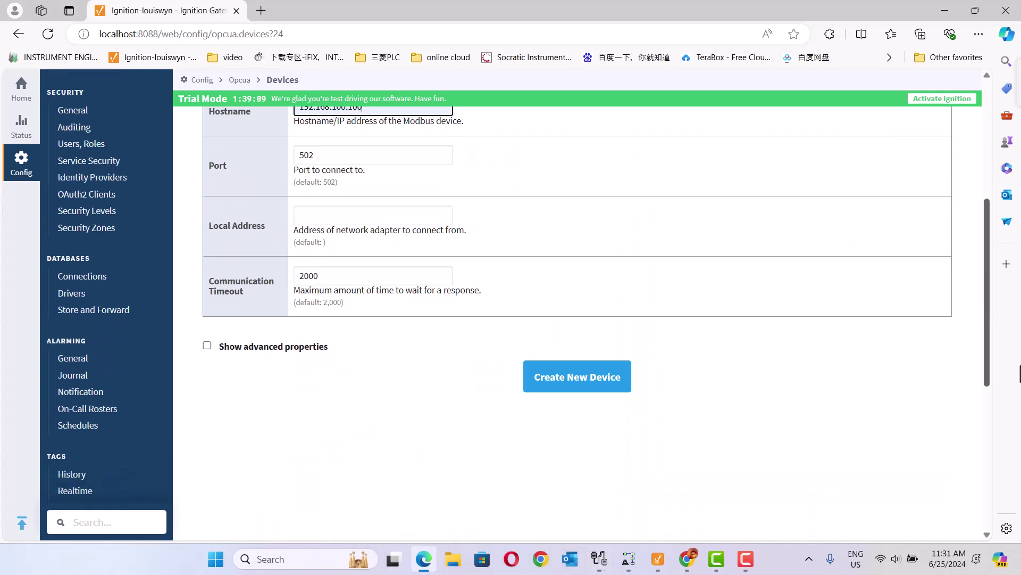
pyautogui.click(572, 377)
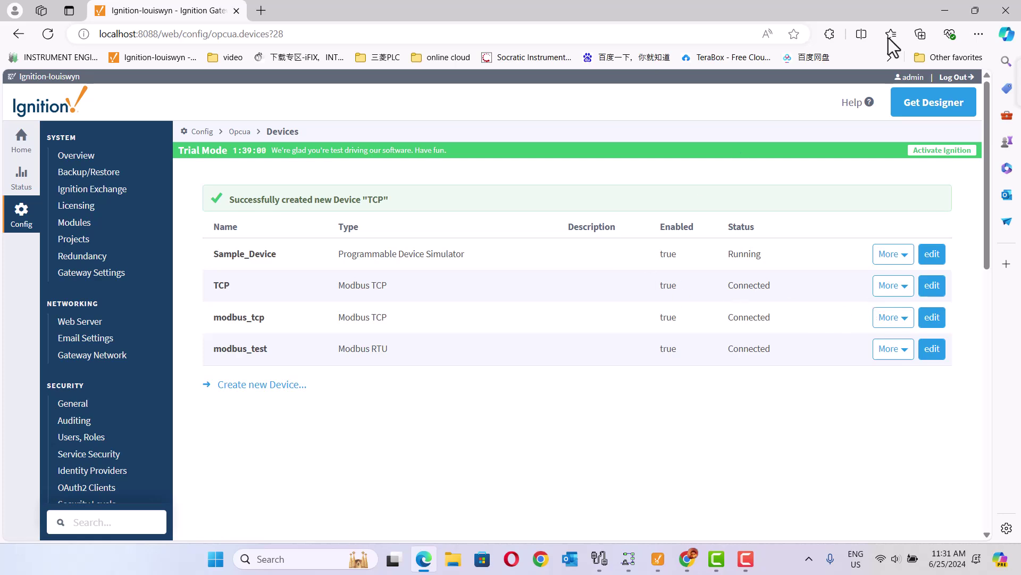
pyautogui.click(947, 11)
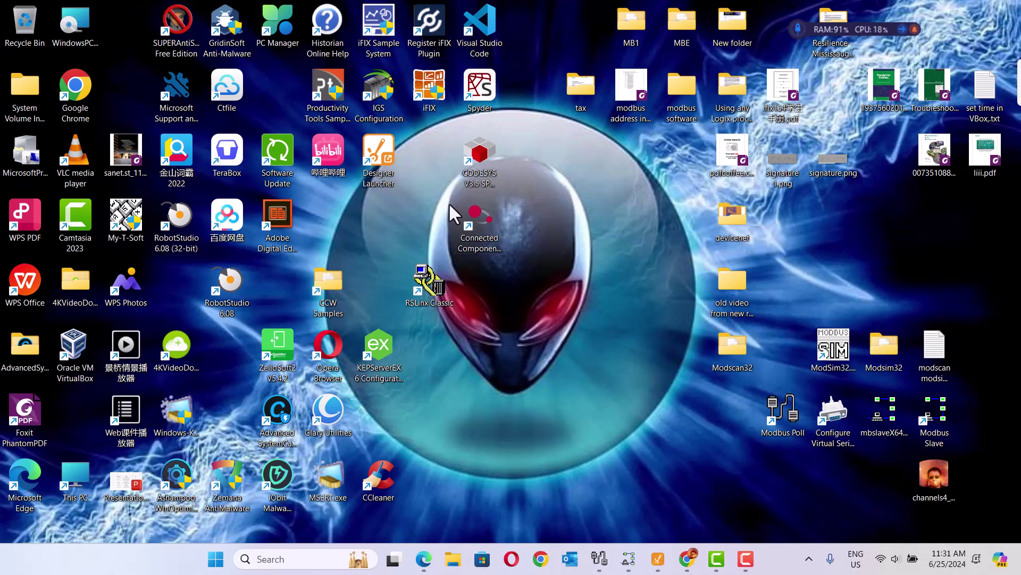
# Close the modbustcp designer, choosing Save & Exit.
pyautogui.click(662, 563)
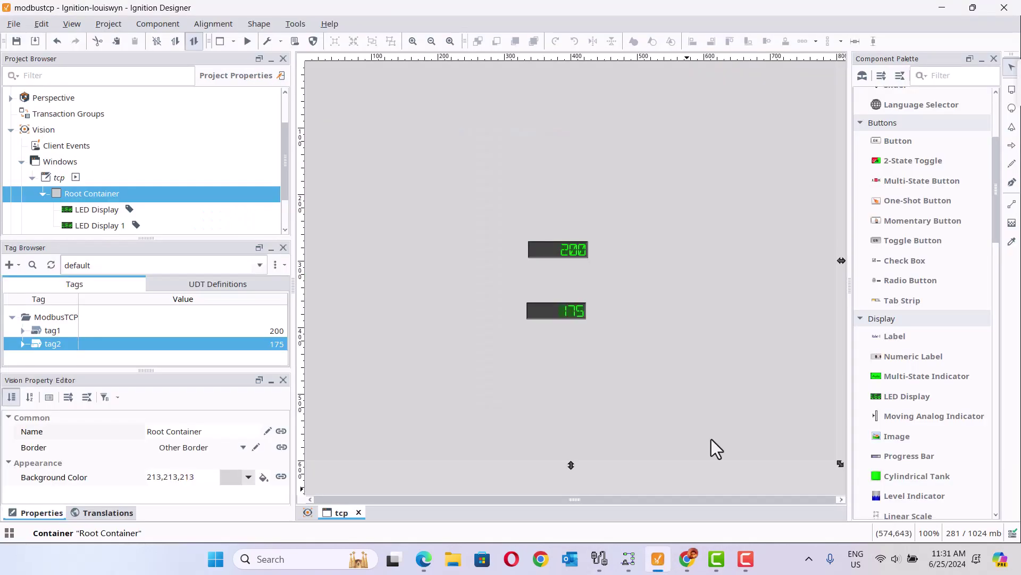
pyautogui.click(1004, 7)
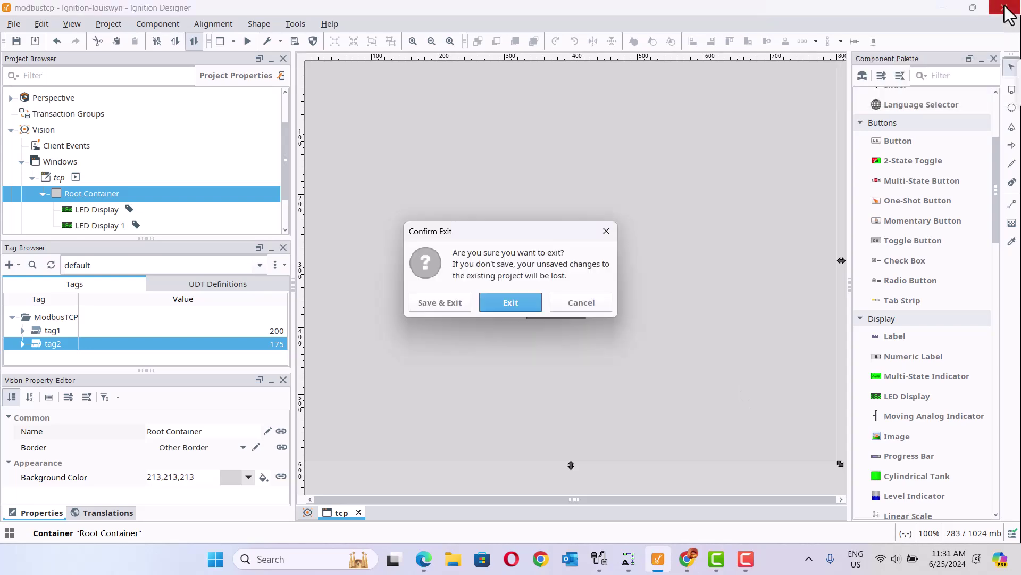
pyautogui.click(462, 306)
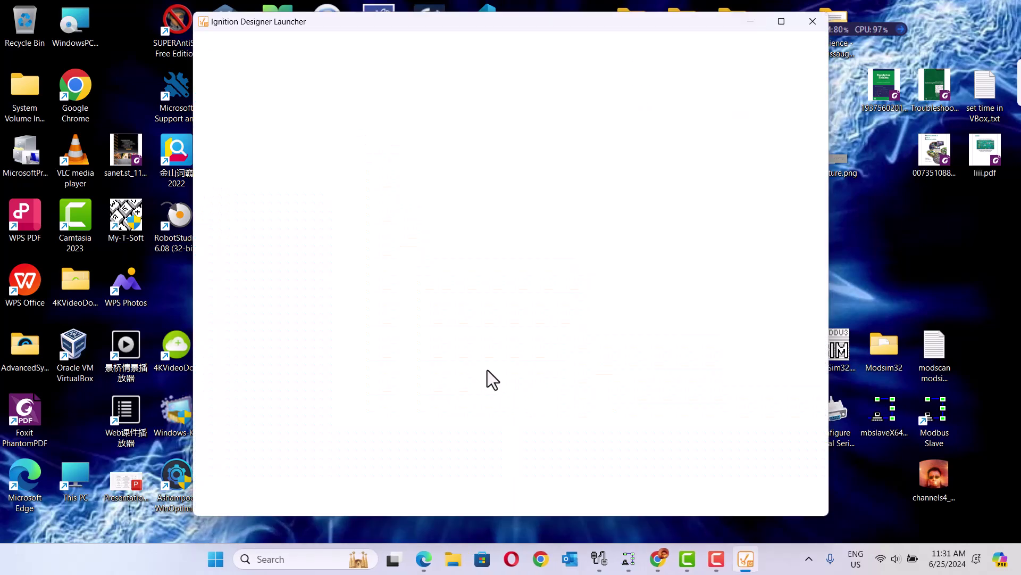
# Add a designer for the running Ignition-louiswyn gateway.
pyautogui.click(491, 133)
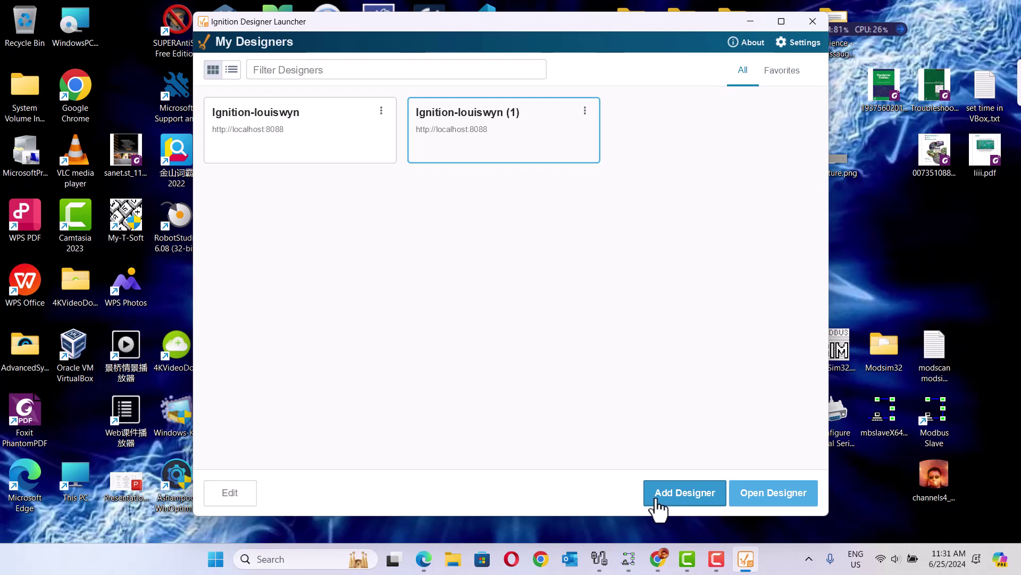
pyautogui.click(659, 499)
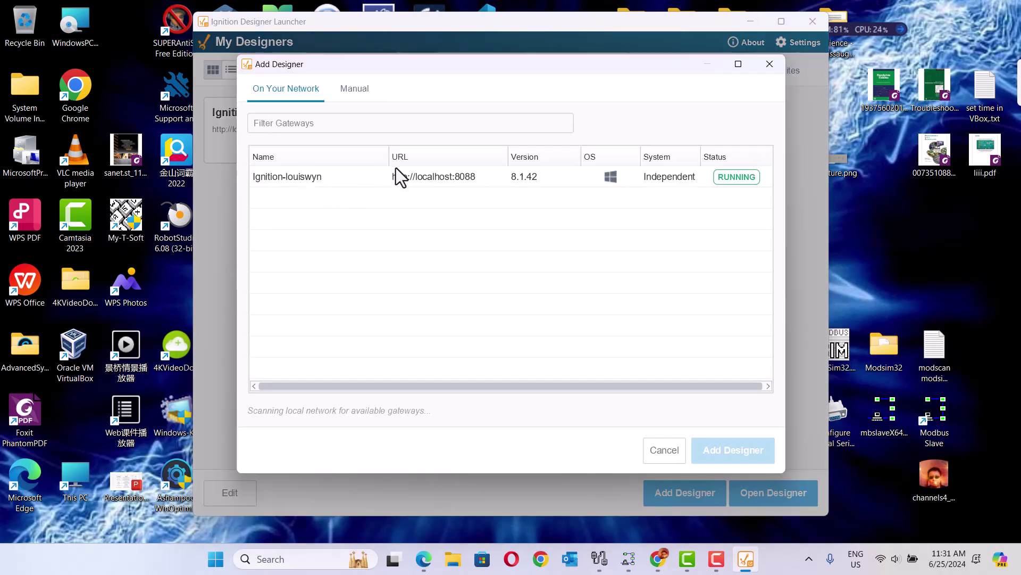
pyautogui.click(415, 191)
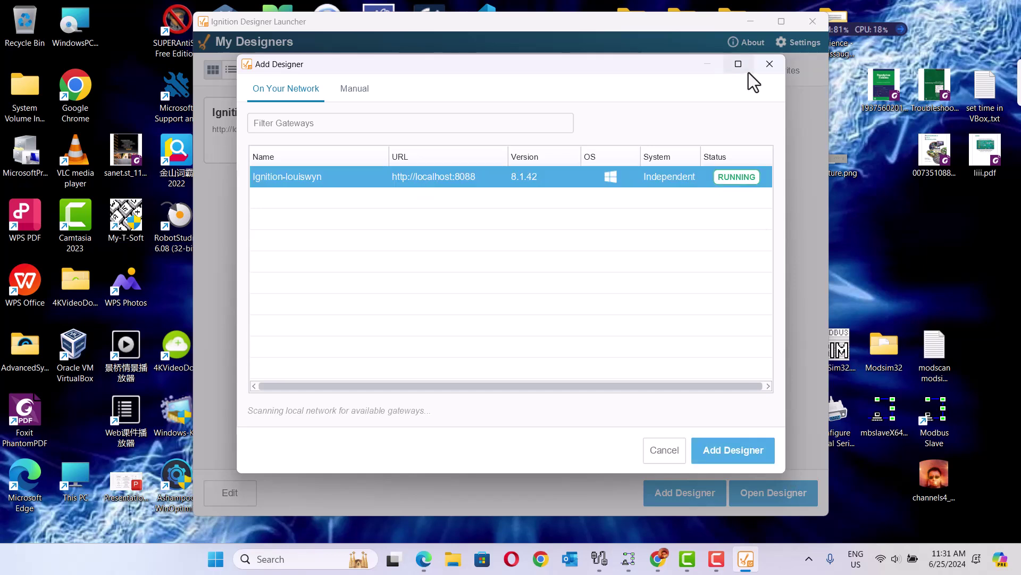
pyautogui.click(769, 63)
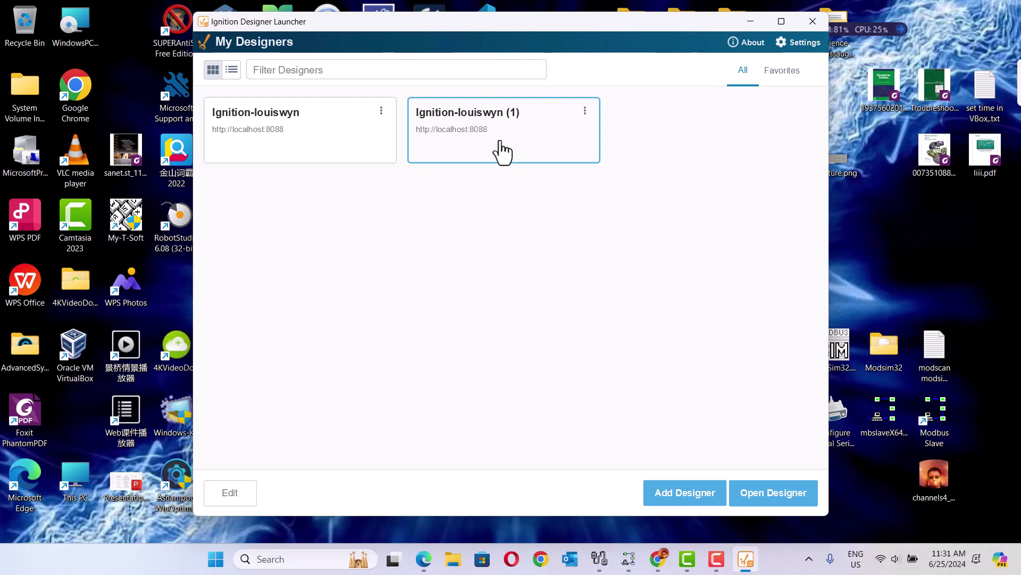
# Launch the Ignition-louiswyn (1) designer to its login prompt.
pyautogui.click(501, 151)
pyautogui.click(502, 149)
pyautogui.click(787, 504)
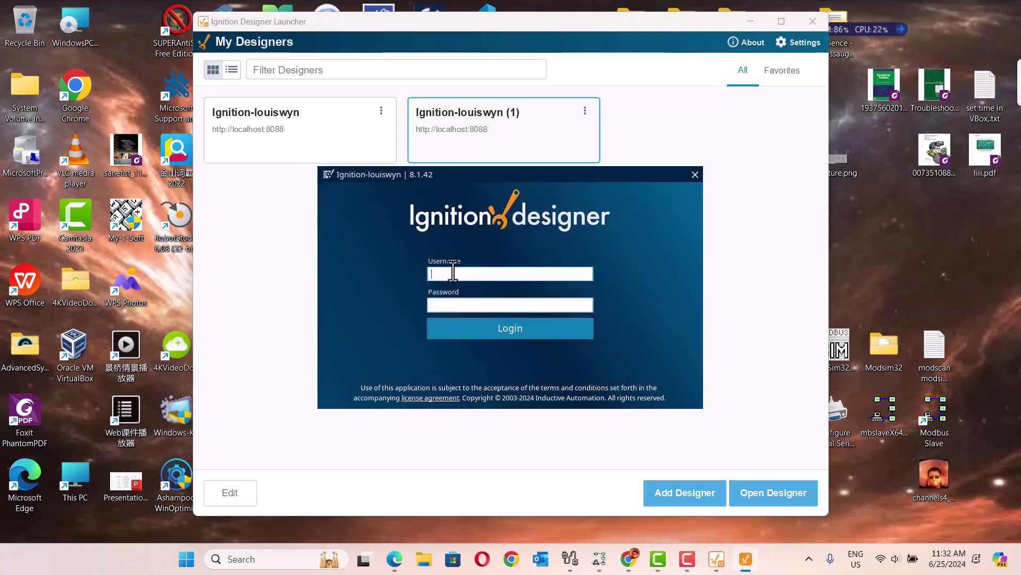
pyautogui.write('admin')
# Enter the password and log in to reach the modbustcp and samplequickstart project list.
pyautogui.click(438, 307)
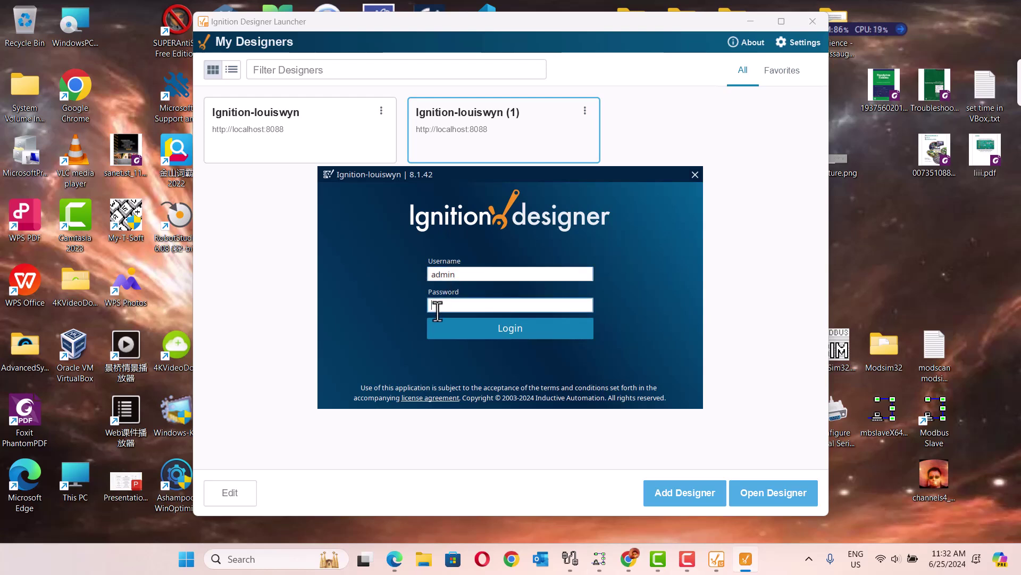
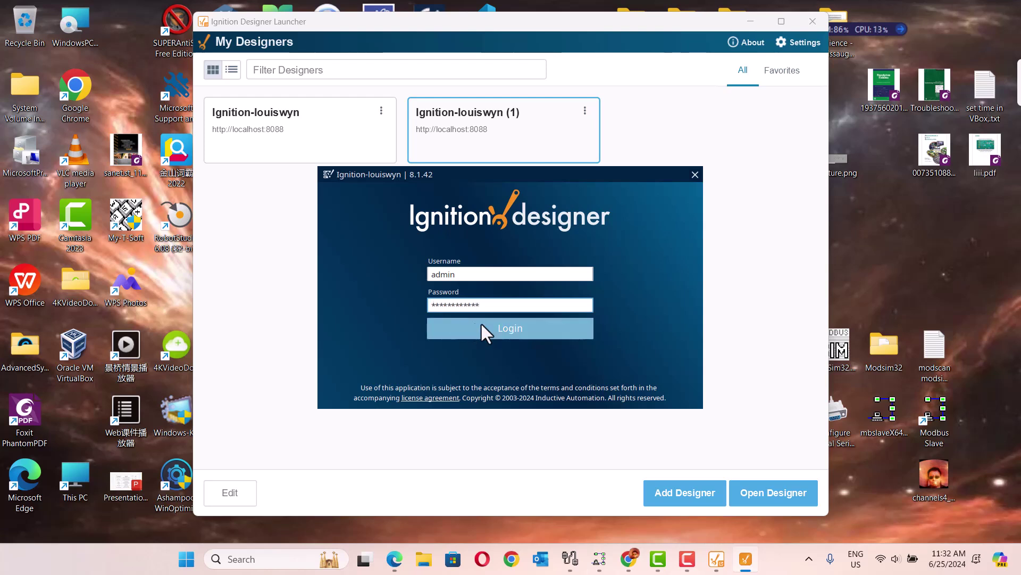
pyautogui.click(497, 325)
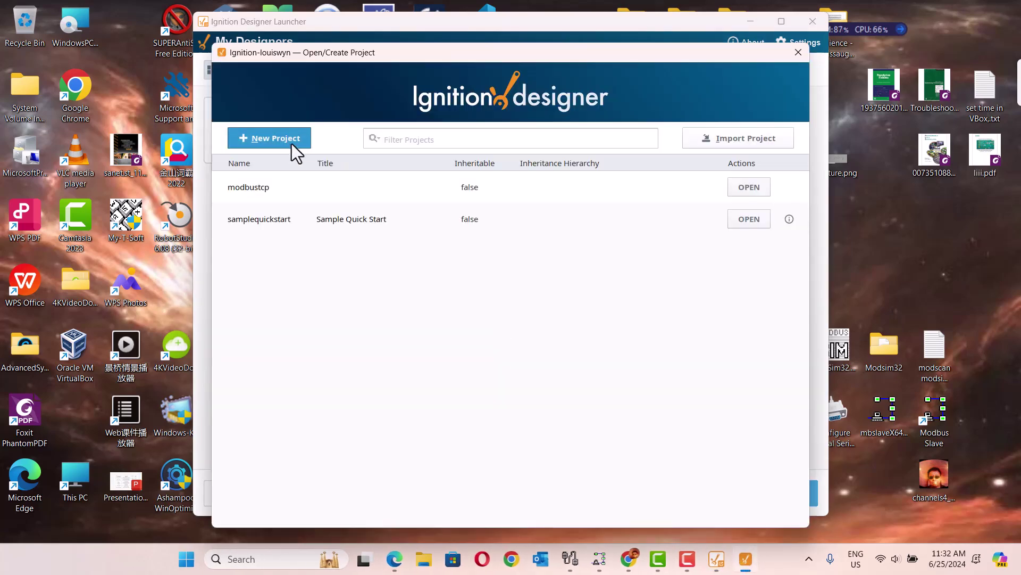
# Create and open a new project named TCP_test.
pyautogui.click(279, 131)
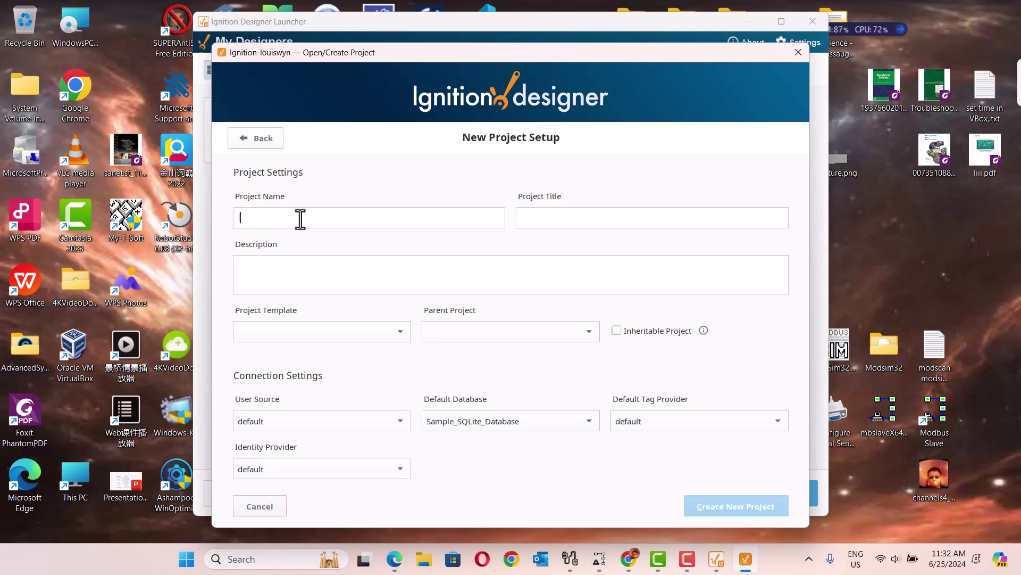
pyautogui.write('TCP')
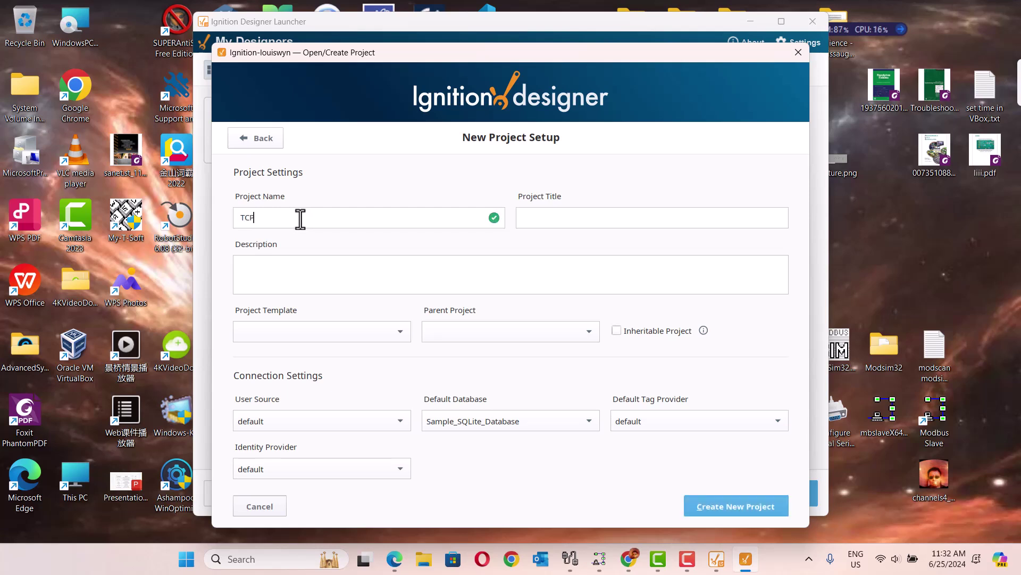
pyautogui.write('_test')
pyautogui.click(726, 498)
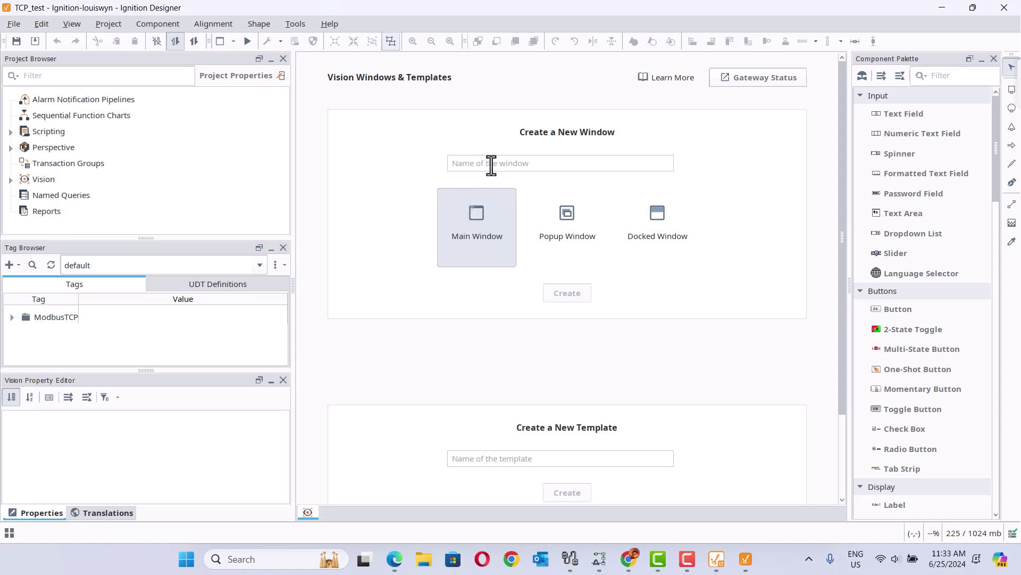
# Name the new main window 'test' and create it.
pyautogui.click(490, 164)
pyautogui.write('tes')
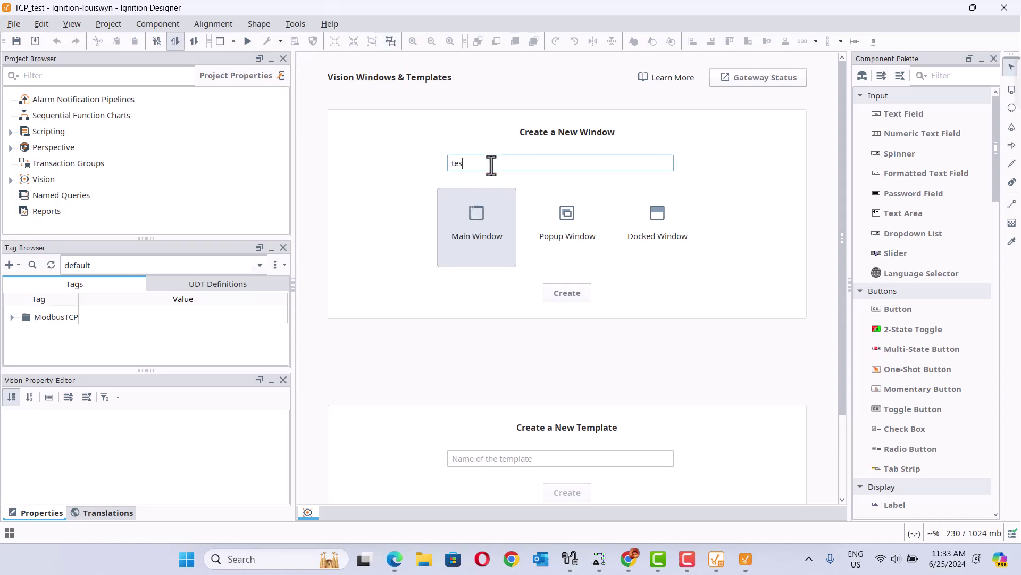
pyautogui.write('t')
pyautogui.click(563, 295)
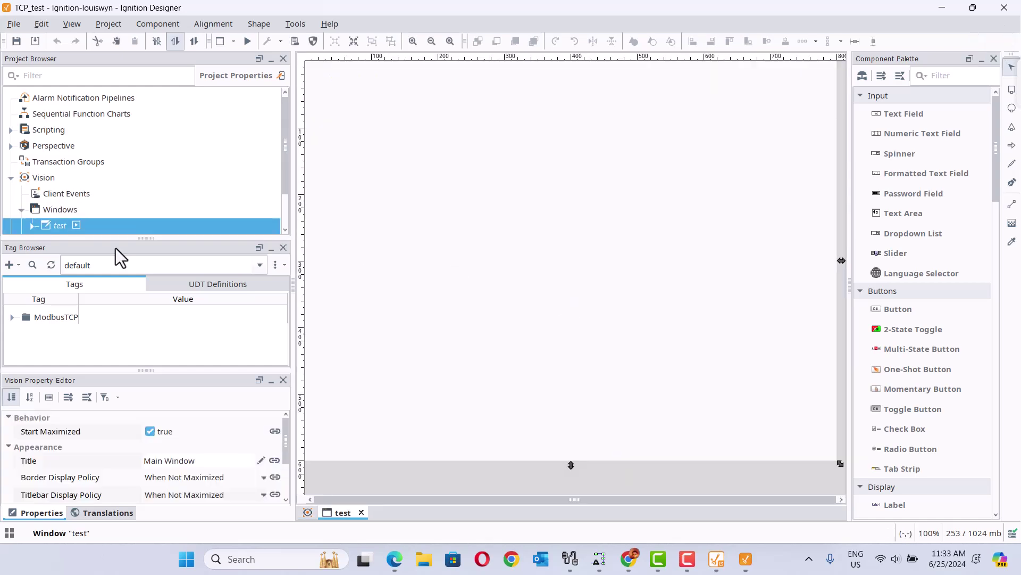
# Add a TCP_test tag folder beside ModbusTCP in the Tag Browser and select it.
pyautogui.click(16, 265)
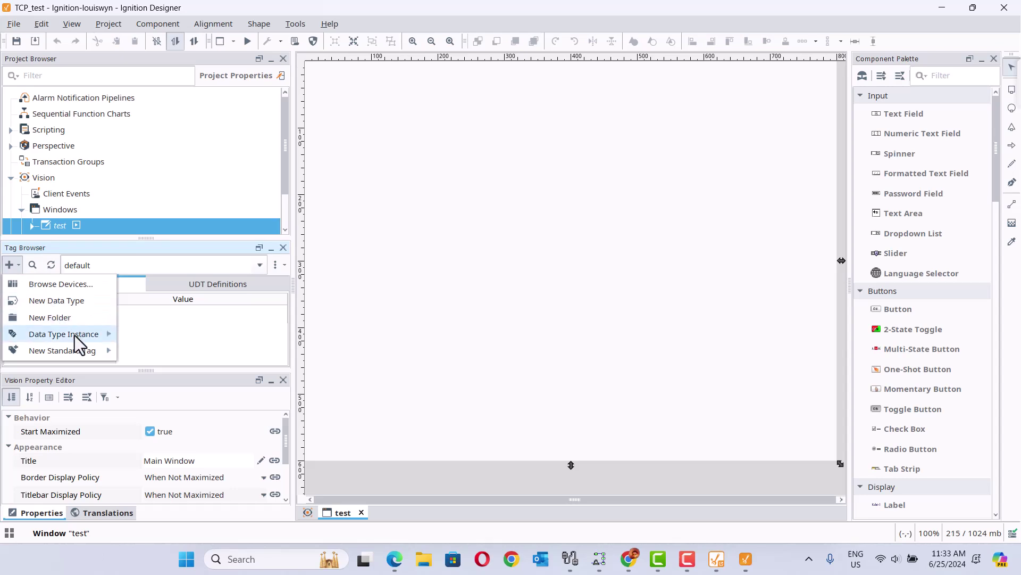
pyautogui.click(70, 318)
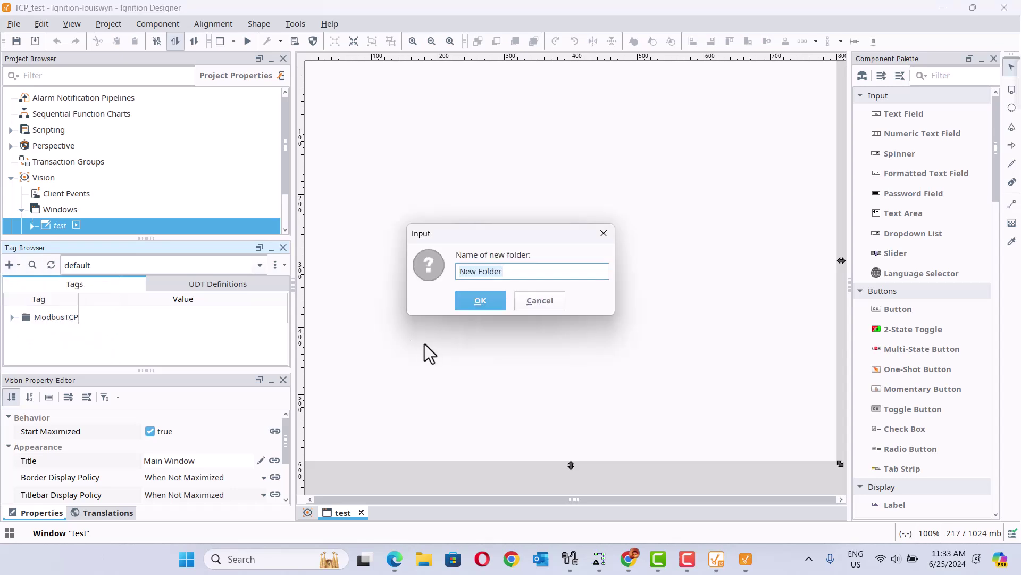
pyautogui.write('TCP')
pyautogui.write('_test')
pyautogui.click(481, 301)
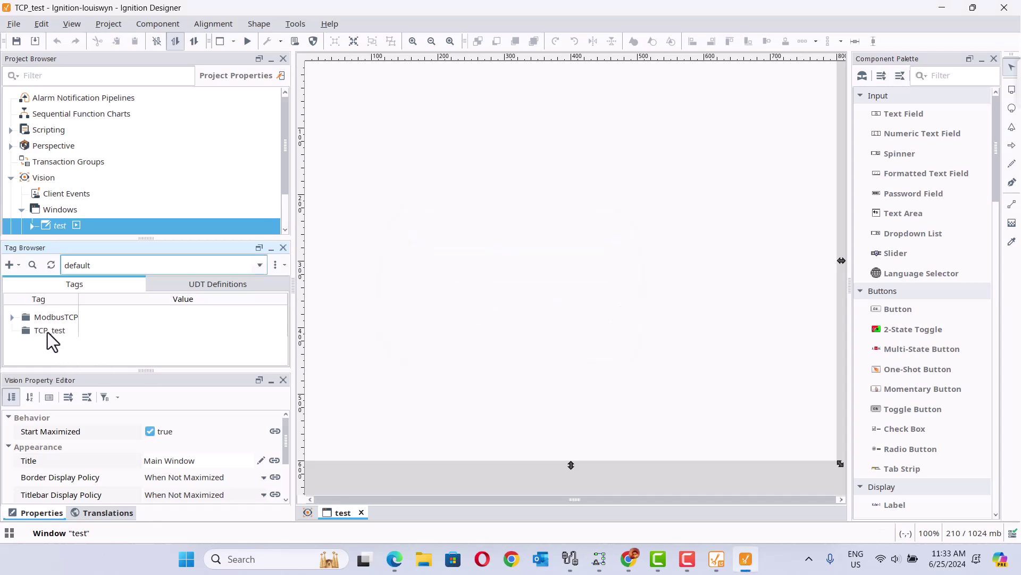
pyautogui.click(47, 332)
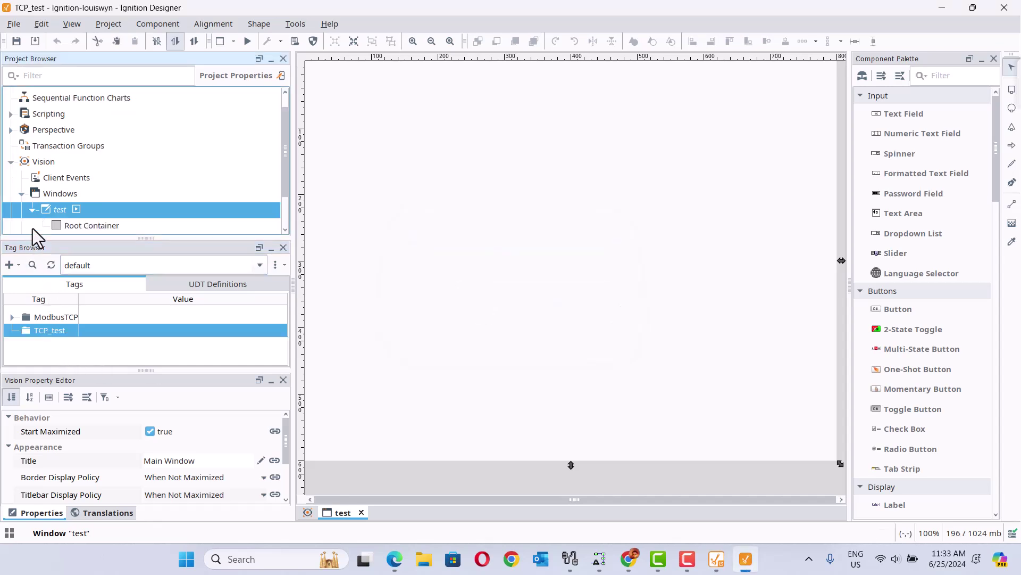
# Set the test window's Root Container background colour to cyan (138,255,255).
pyautogui.click(74, 227)
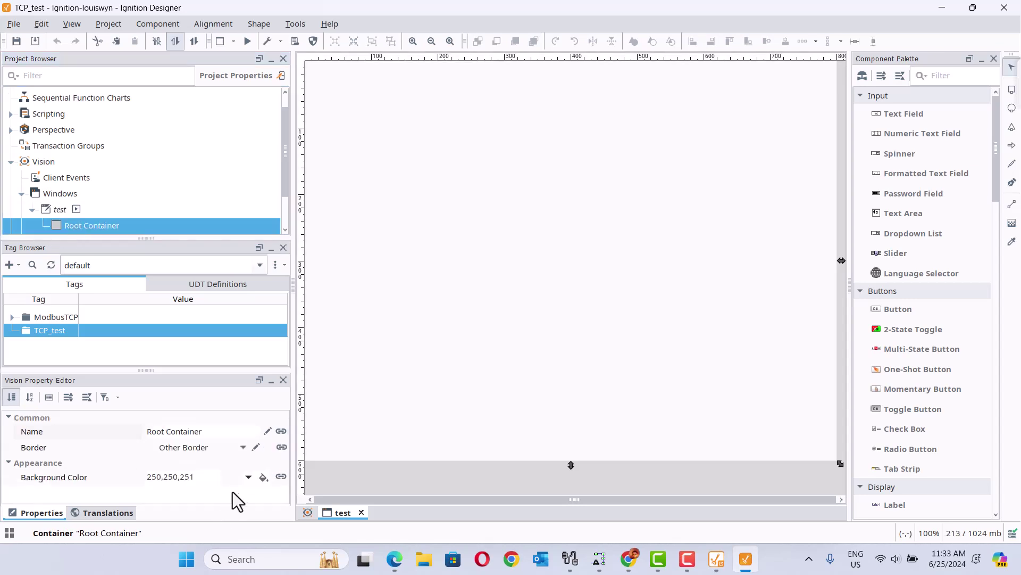
pyautogui.click(249, 477)
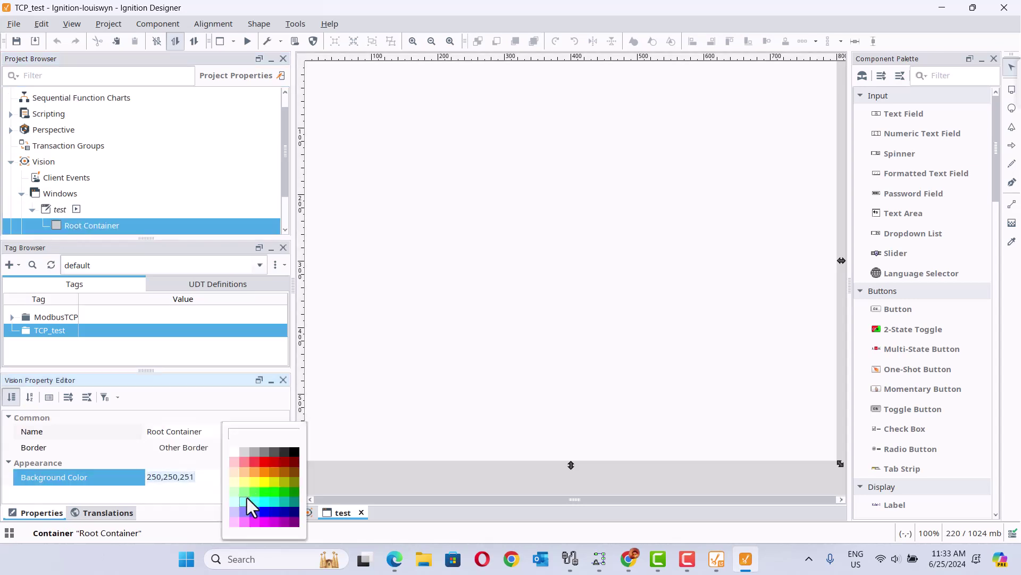
pyautogui.click(247, 501)
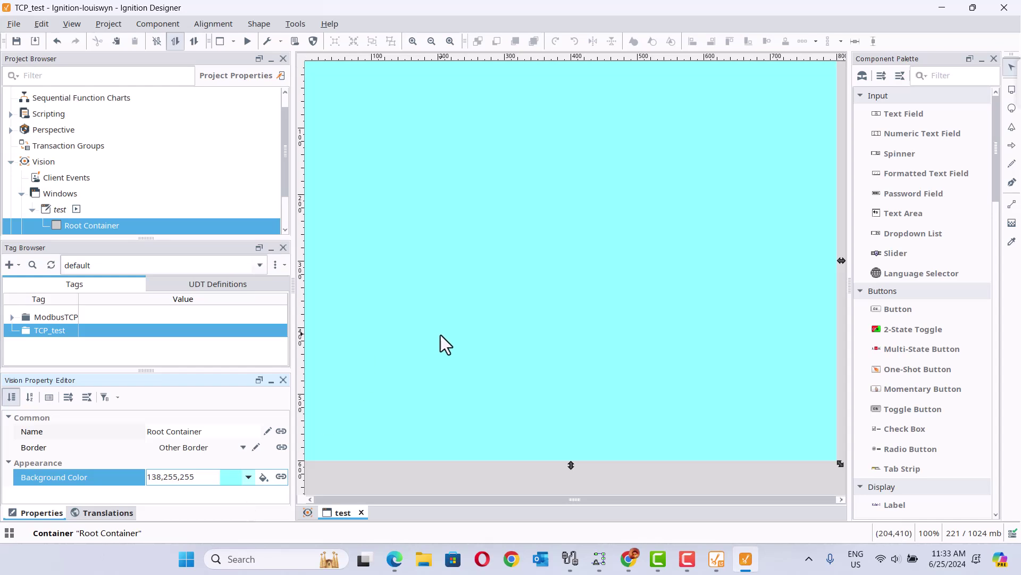
# Create OPC tag tag1 in TCP_test using the Ignition OPC UA Server.
pyautogui.rightClick(41, 333)
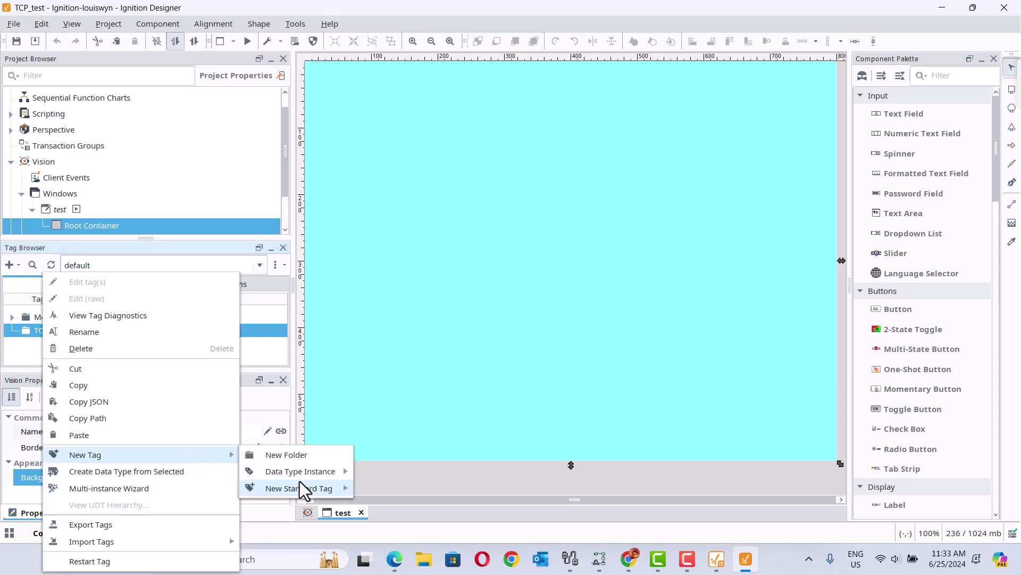
pyautogui.moveTo(299, 488)
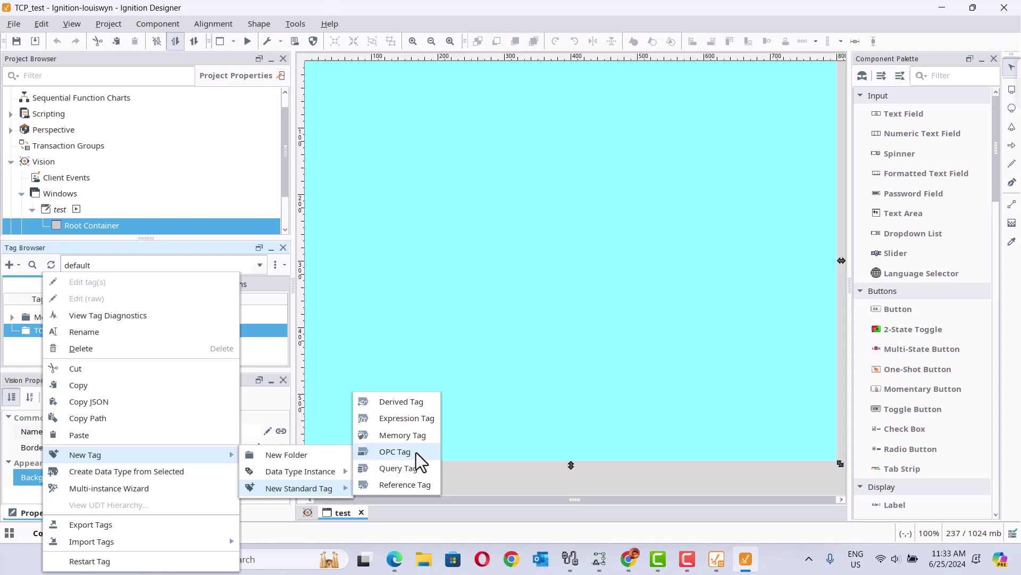
pyautogui.click(416, 453)
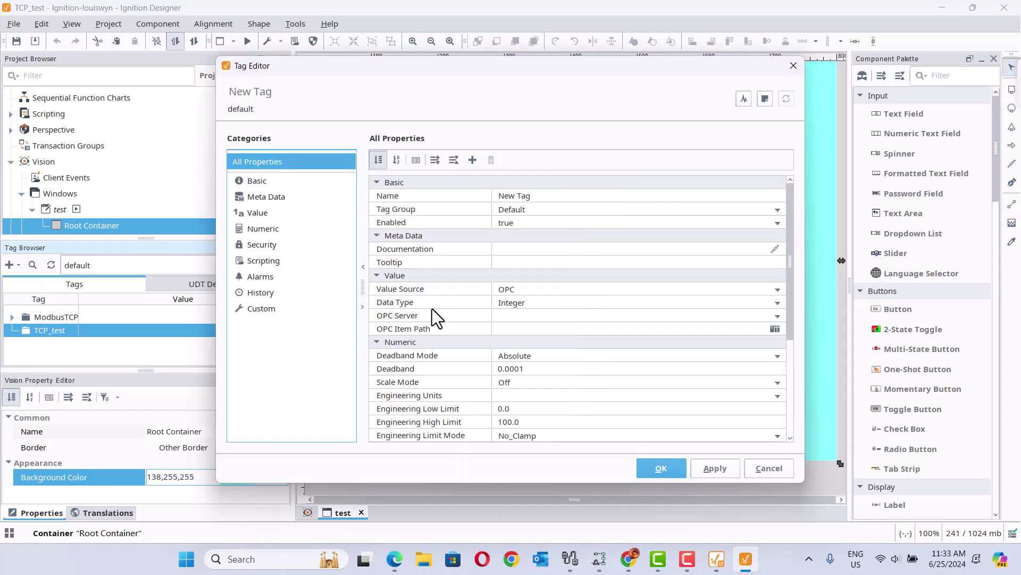
pyautogui.click(541, 195)
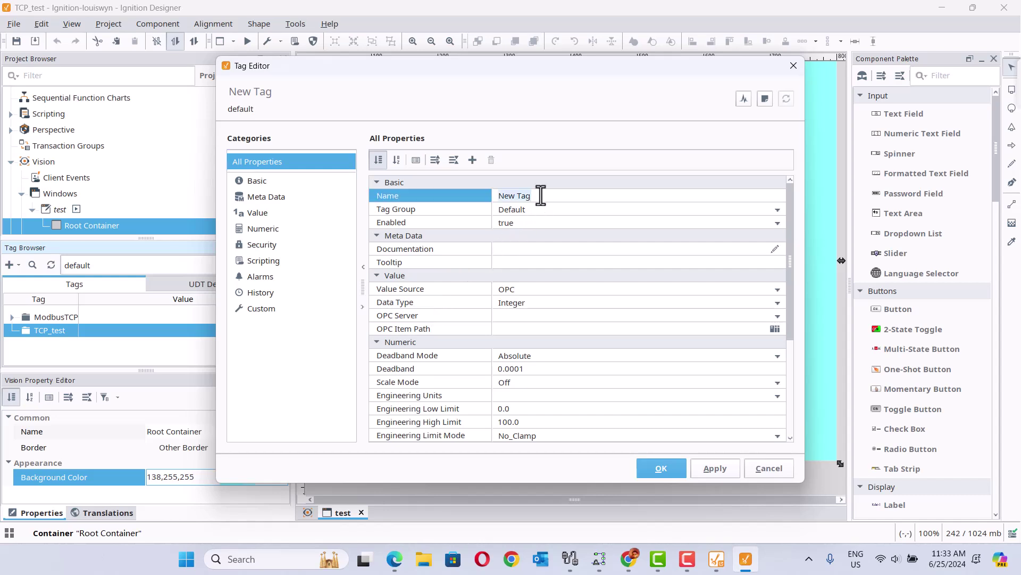
pyautogui.press('BackSpace')
pyautogui.write('tag')
pyautogui.write('1')
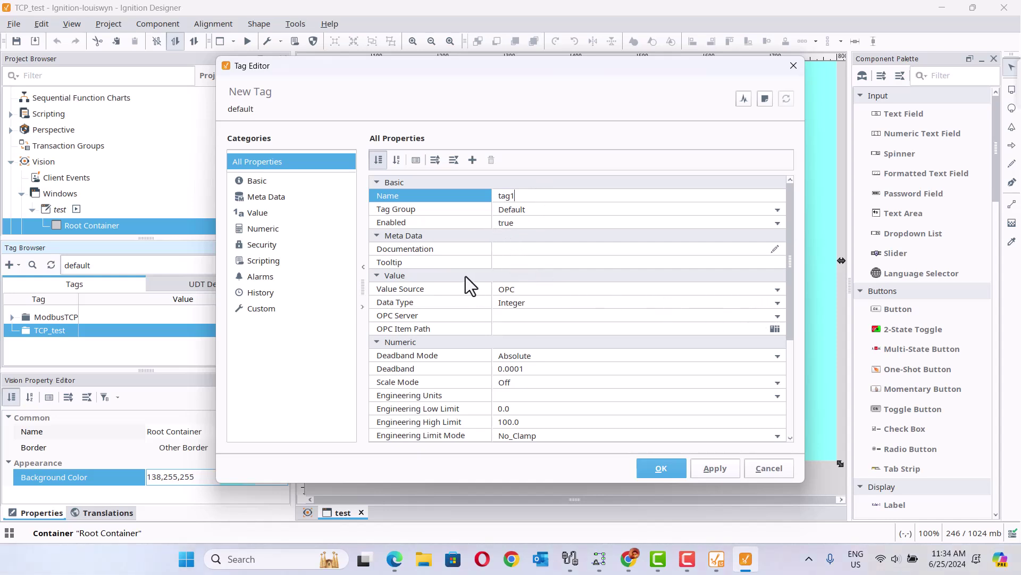
pyautogui.click(780, 317)
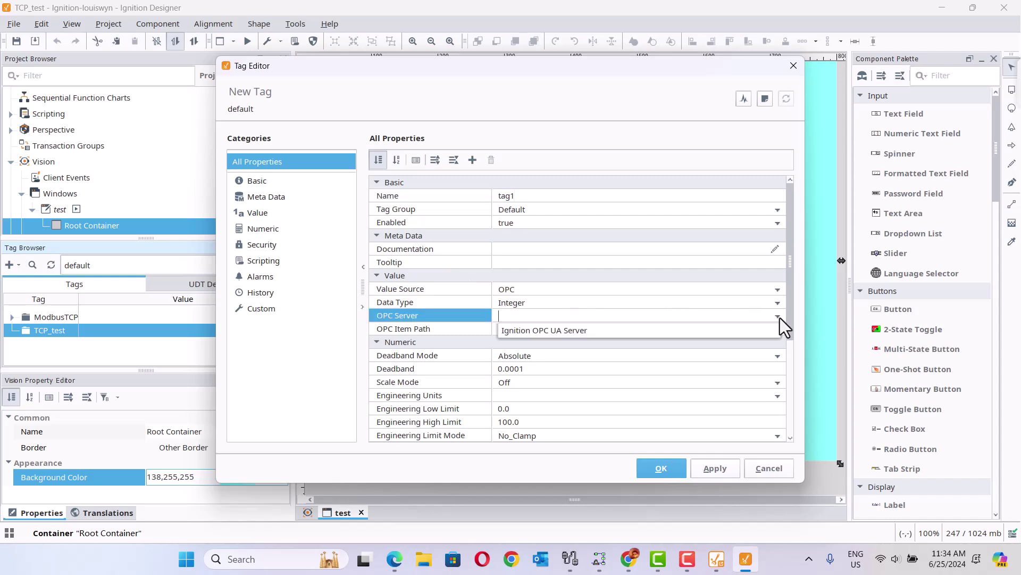
pyautogui.click(600, 333)
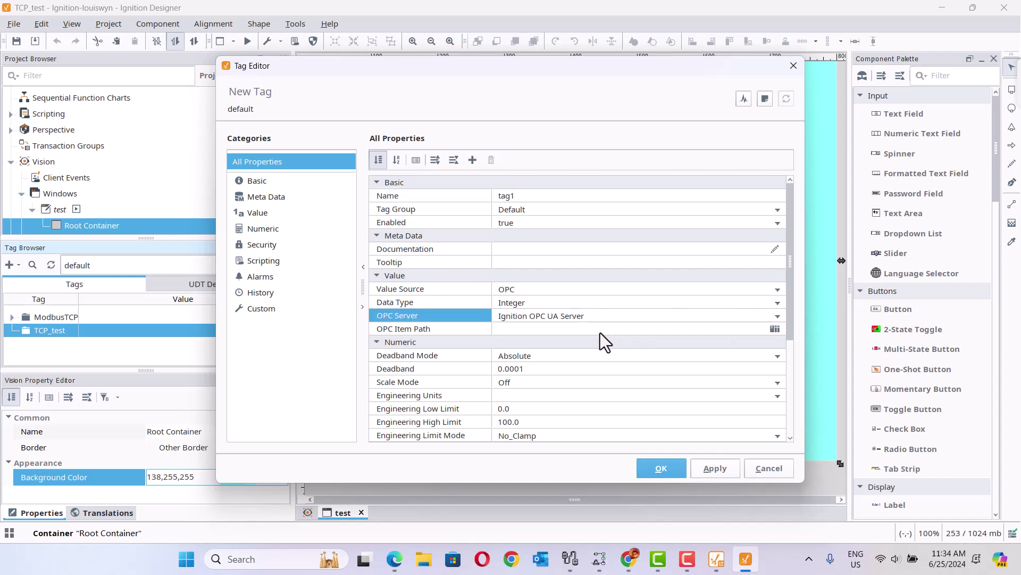
pyautogui.click(551, 330)
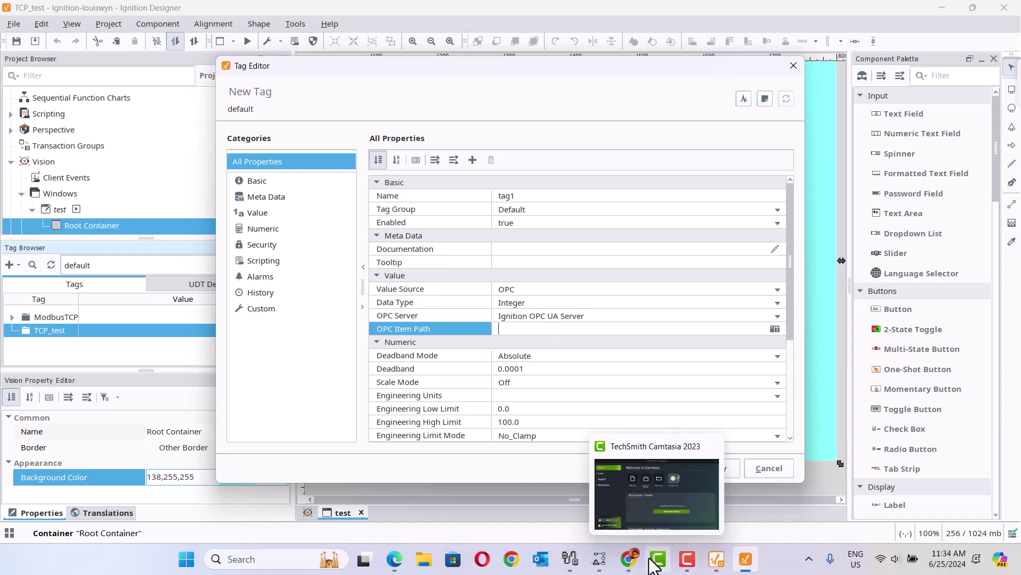
pyautogui.click(629, 561)
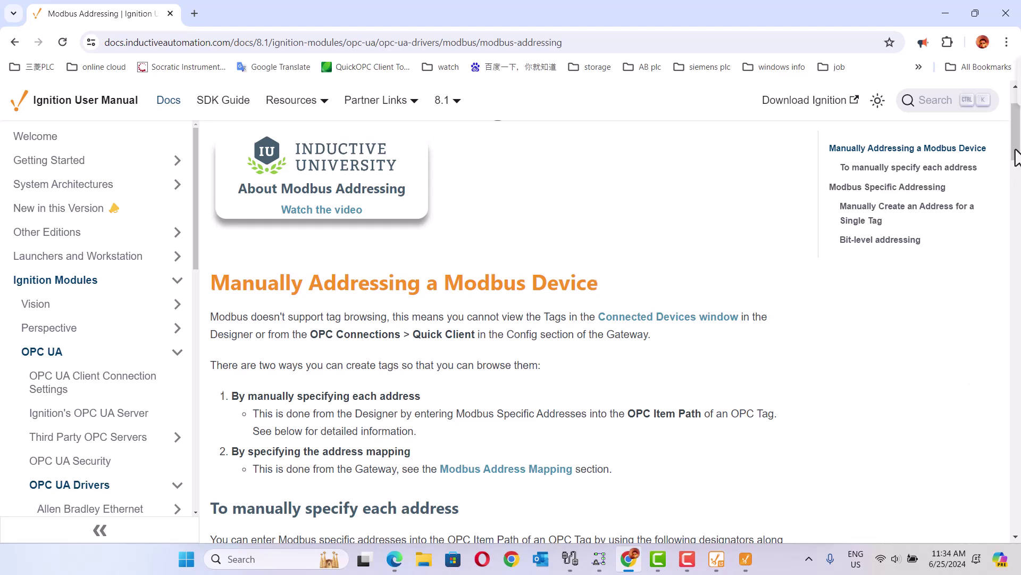
pyautogui.moveTo(1015, 157); pyautogui.dragTo(1011, 170)
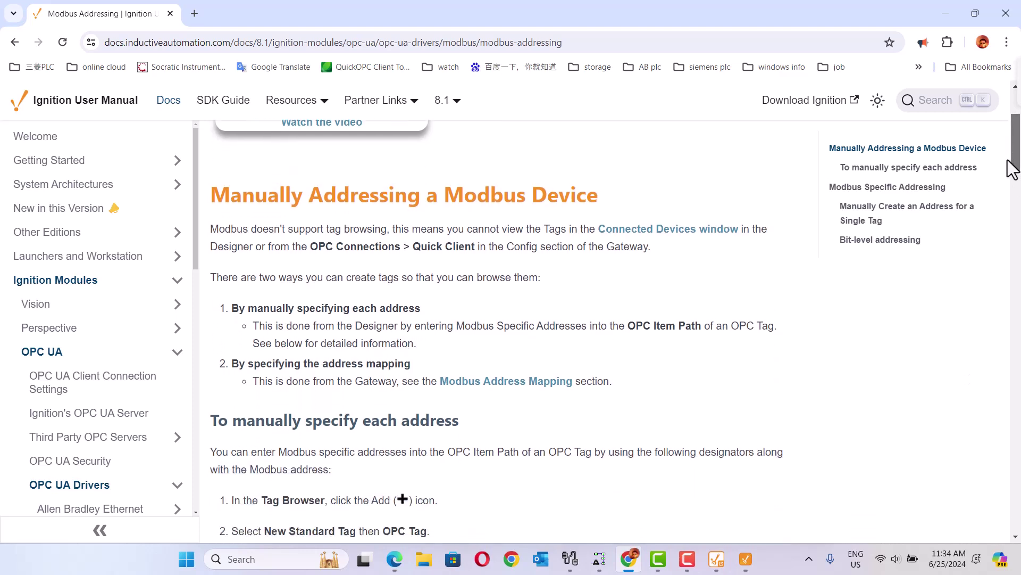
pyautogui.moveTo(1012, 170); pyautogui.dragTo(1019, 306)
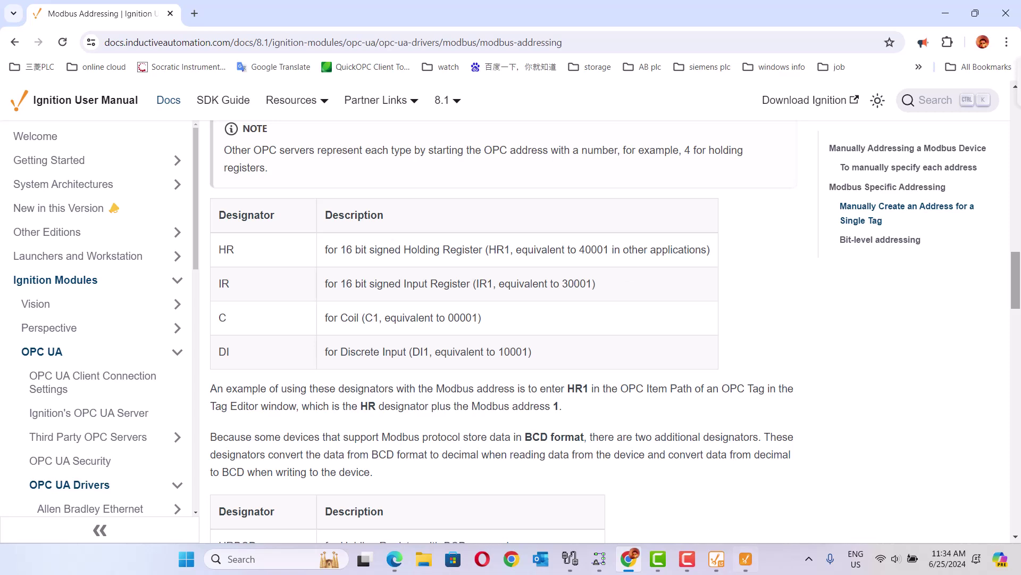
pyautogui.click(600, 560)
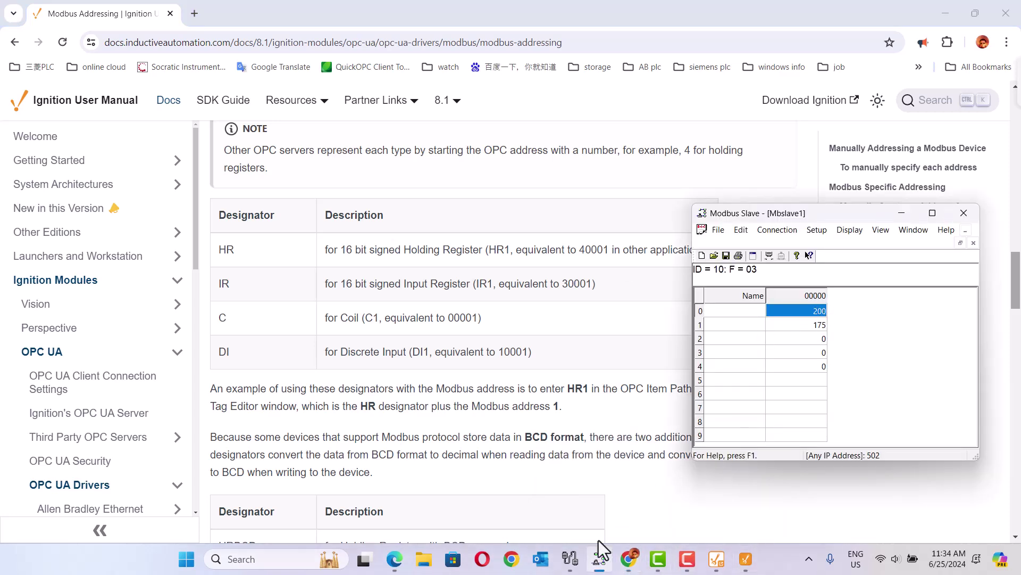
pyautogui.click(745, 560)
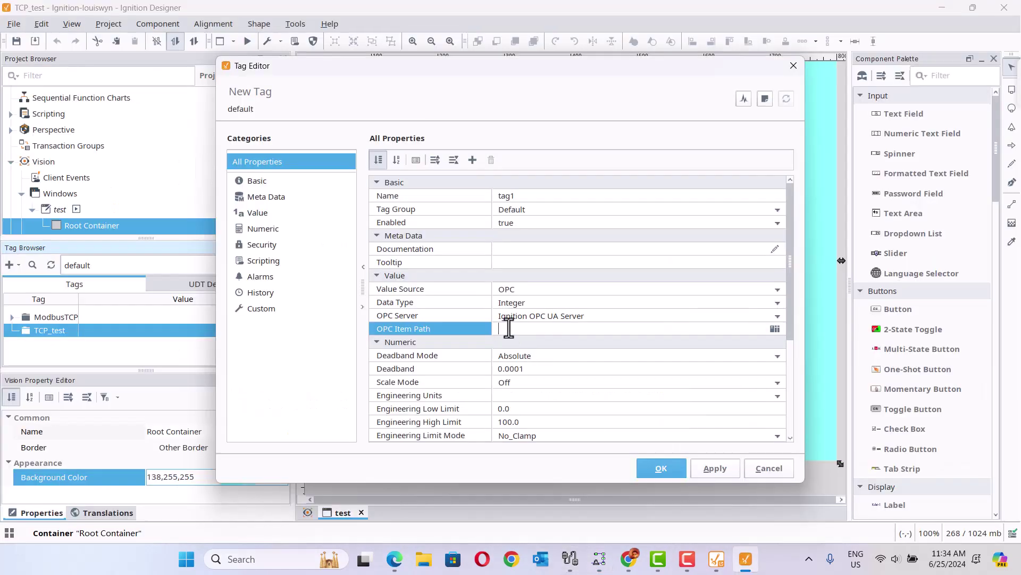
pyautogui.write('[')
# Set tag1's item path to [TCP]HR1 after checking the Gateway device name, then save it.
pyautogui.click(394, 559)
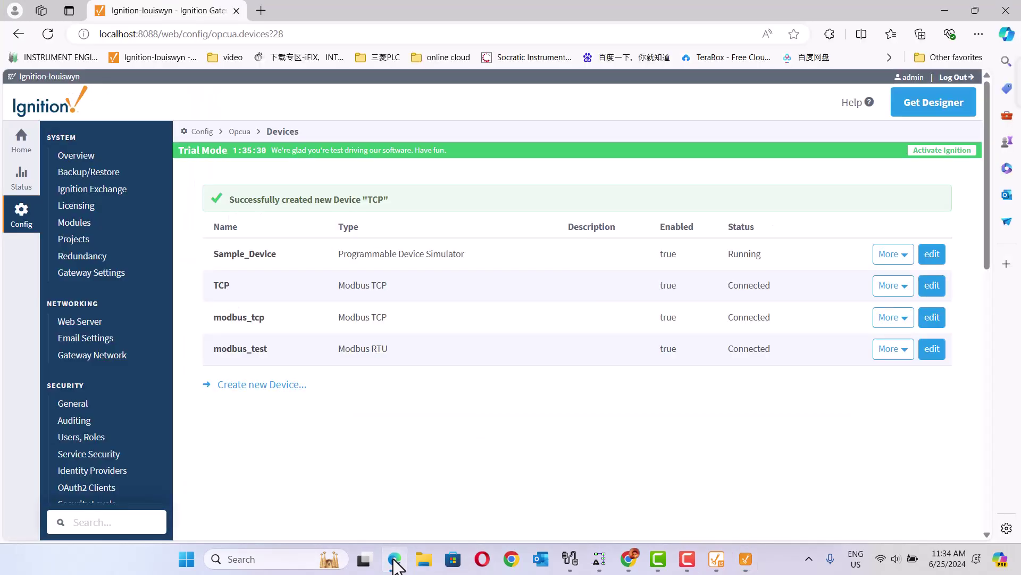
pyautogui.click(394, 561)
pyautogui.write('T')
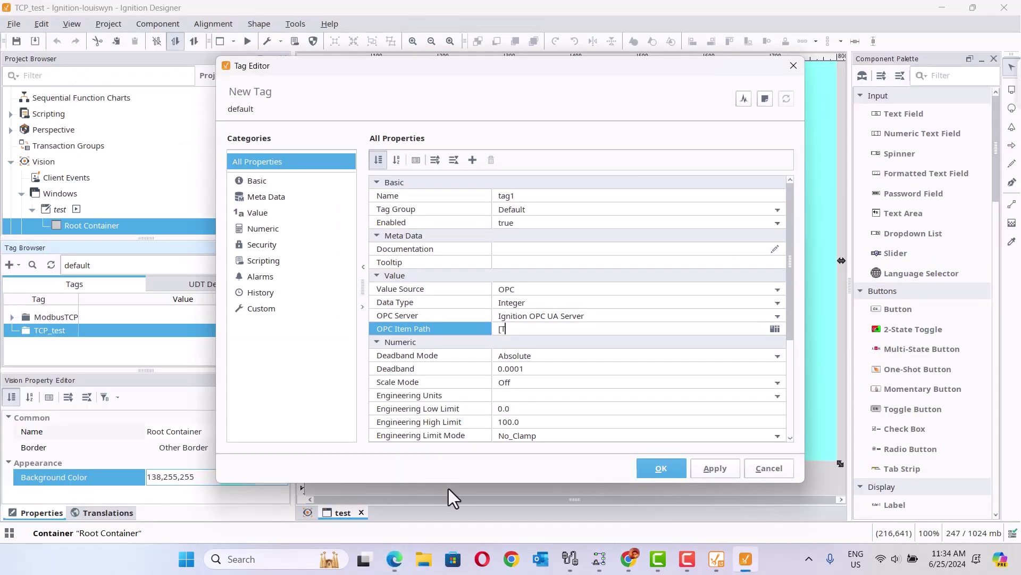
pyautogui.write('CP]')
pyautogui.write('HR')
pyautogui.write('1')
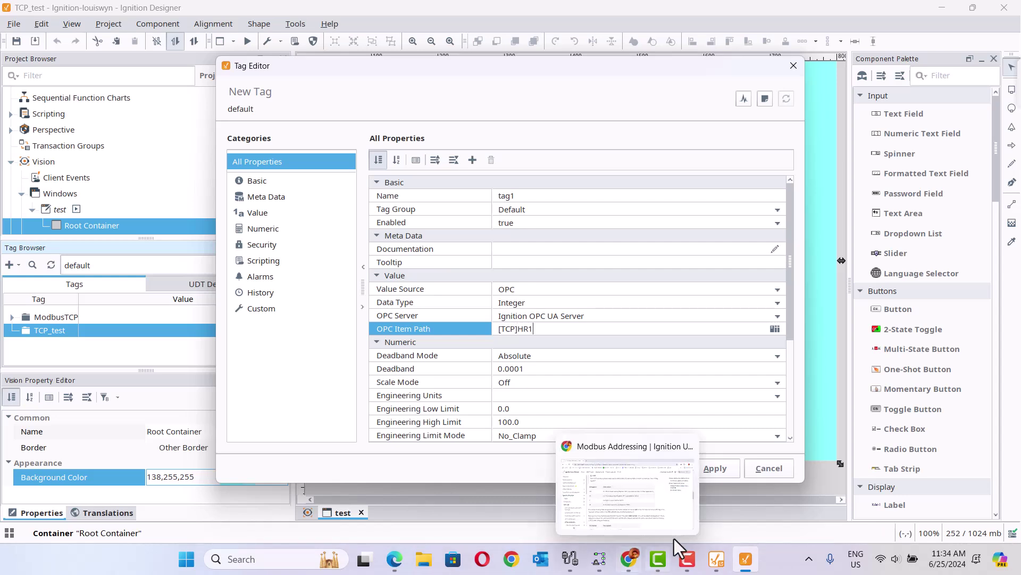
pyautogui.click(725, 468)
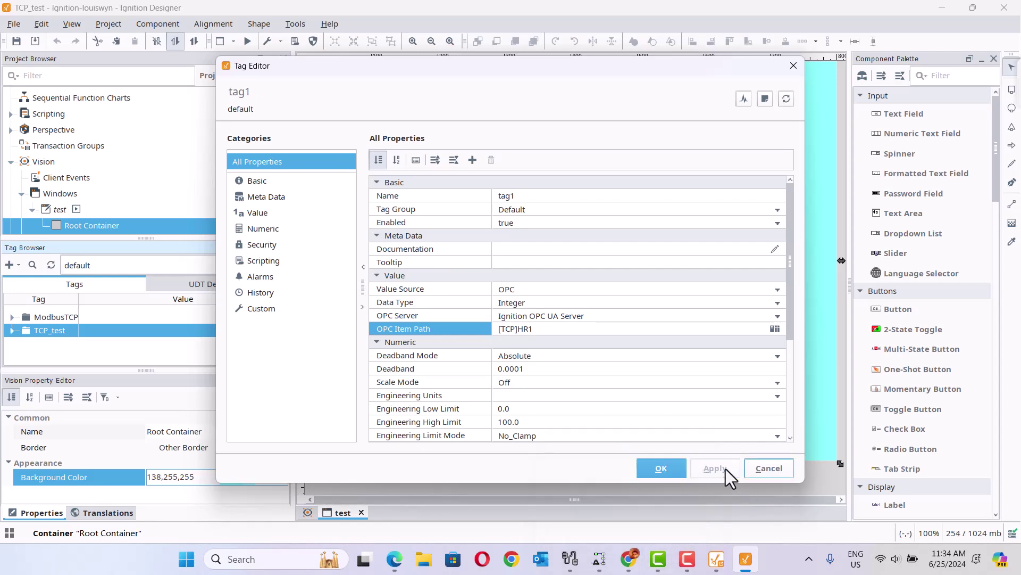
pyautogui.click(674, 470)
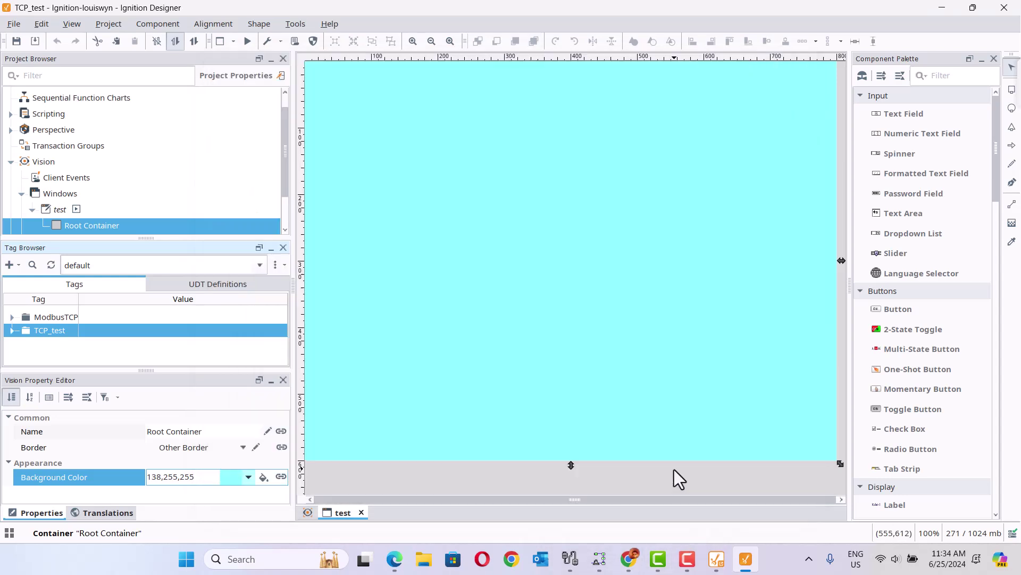
# Expand TCP_test to confirm tag1 reads 200, then bring up the folder's New Tag actions.
pyautogui.click(11, 331)
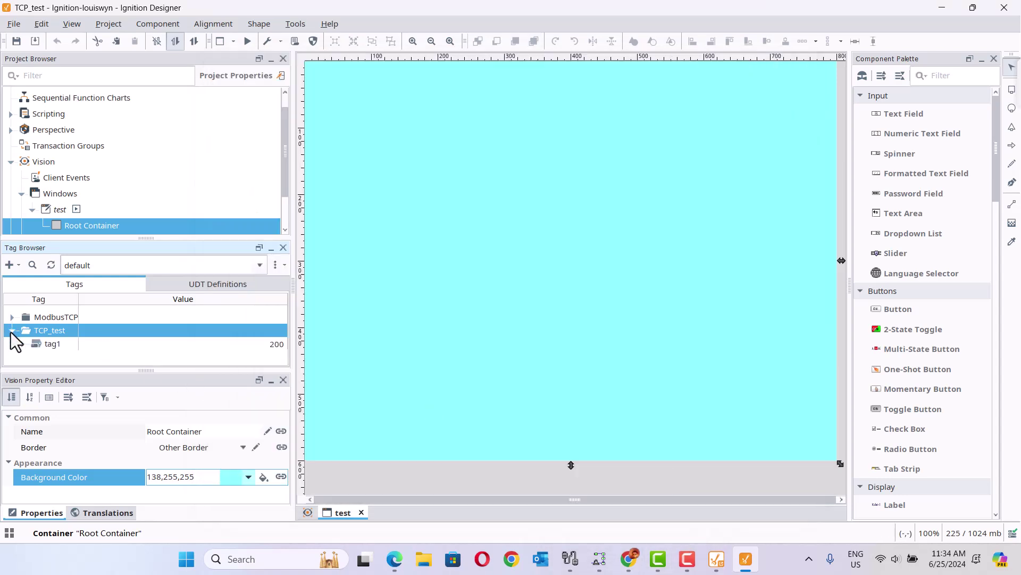
pyautogui.click(54, 345)
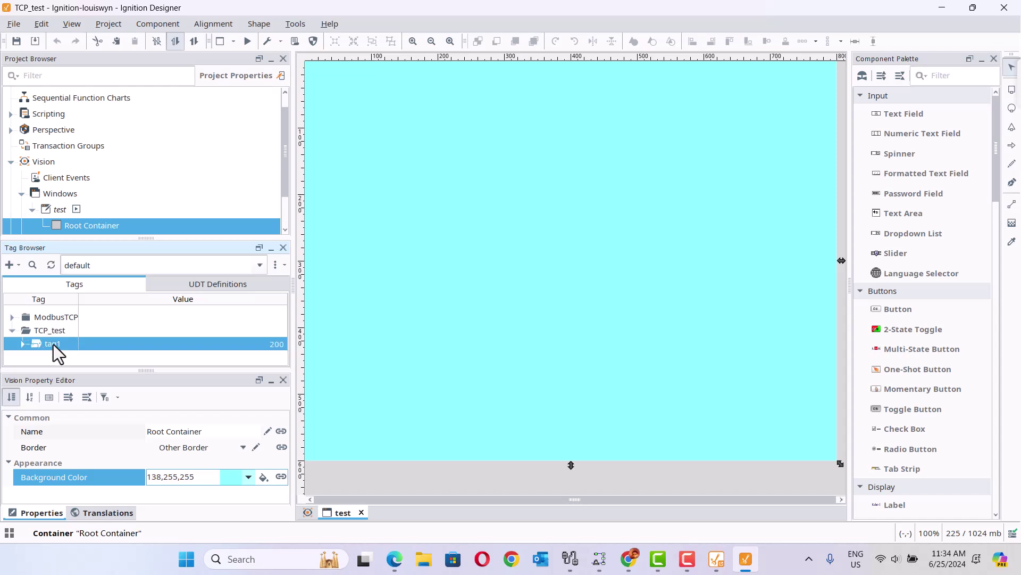
pyautogui.rightClick(413, 318)
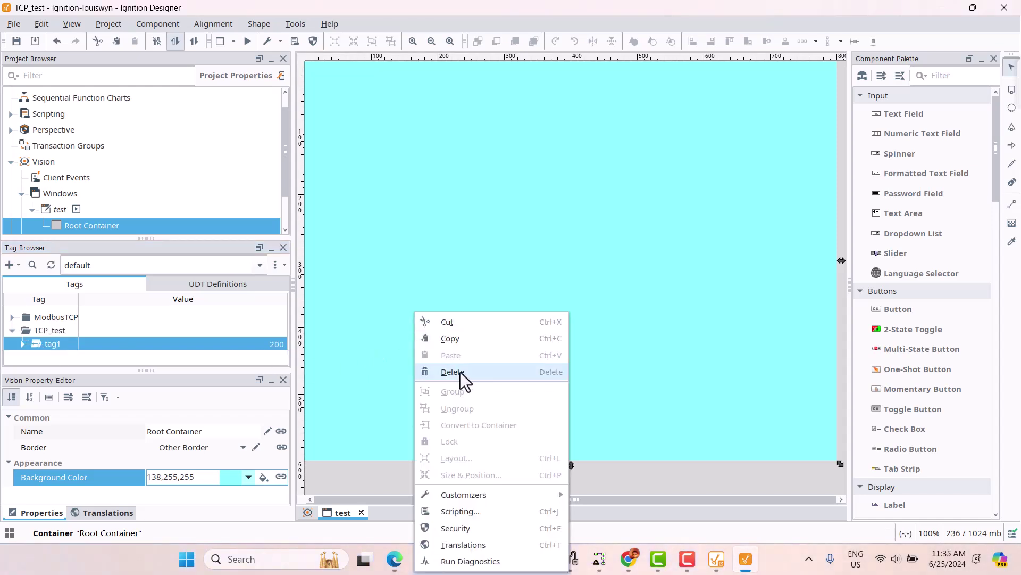
pyautogui.click(39, 332)
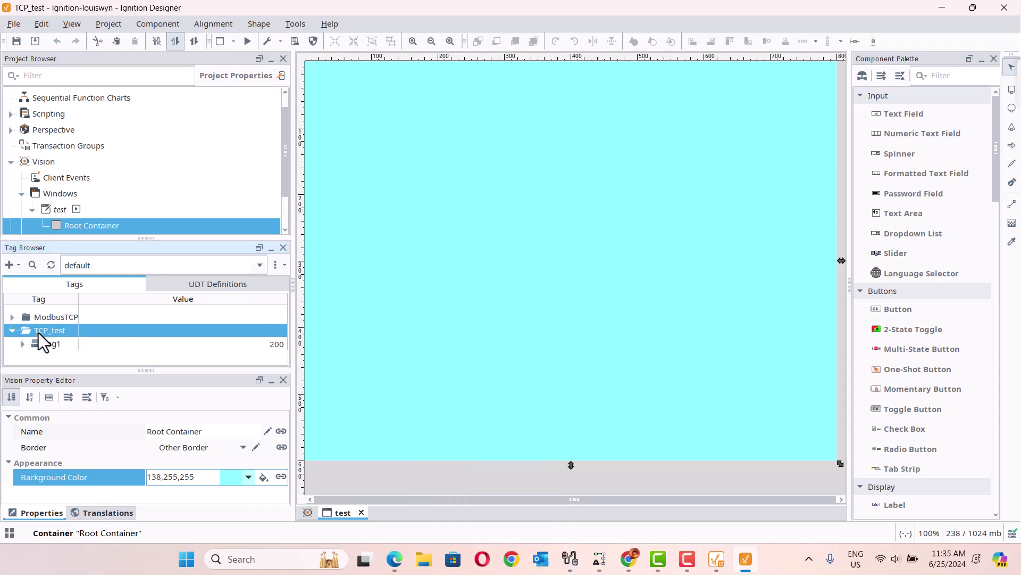
pyautogui.rightClick(39, 333)
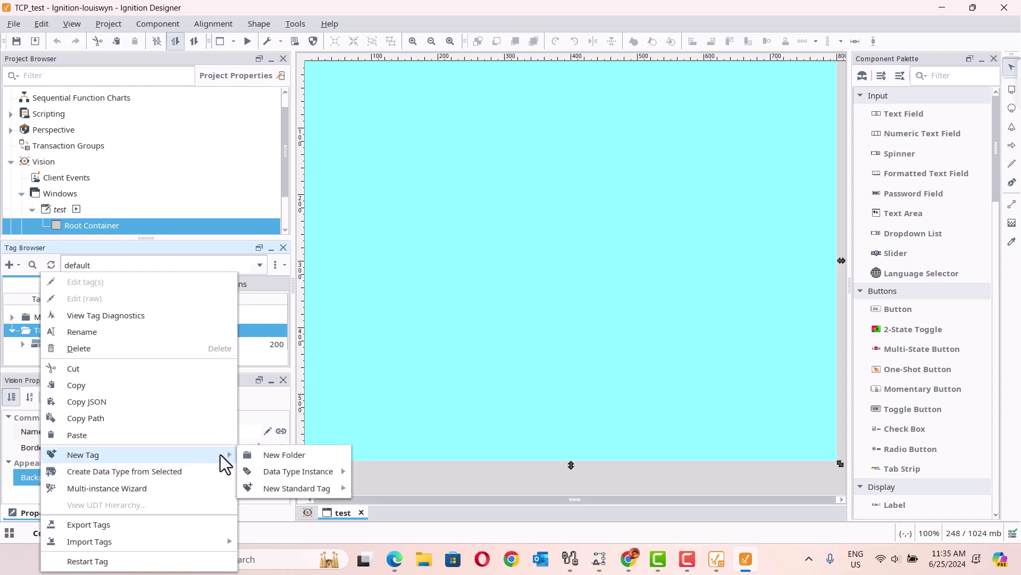
pyautogui.moveTo(83, 454)
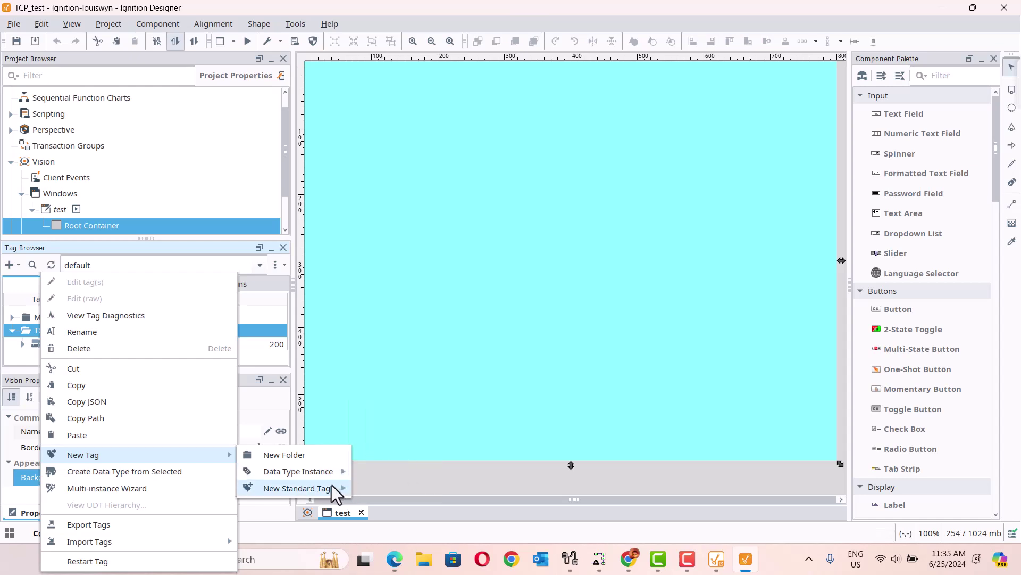
# Create tag2 on Ignition OPC UA Server with item path [TCP]HR2, now reading 175.
pyautogui.moveTo(296, 488)
pyautogui.click(405, 453)
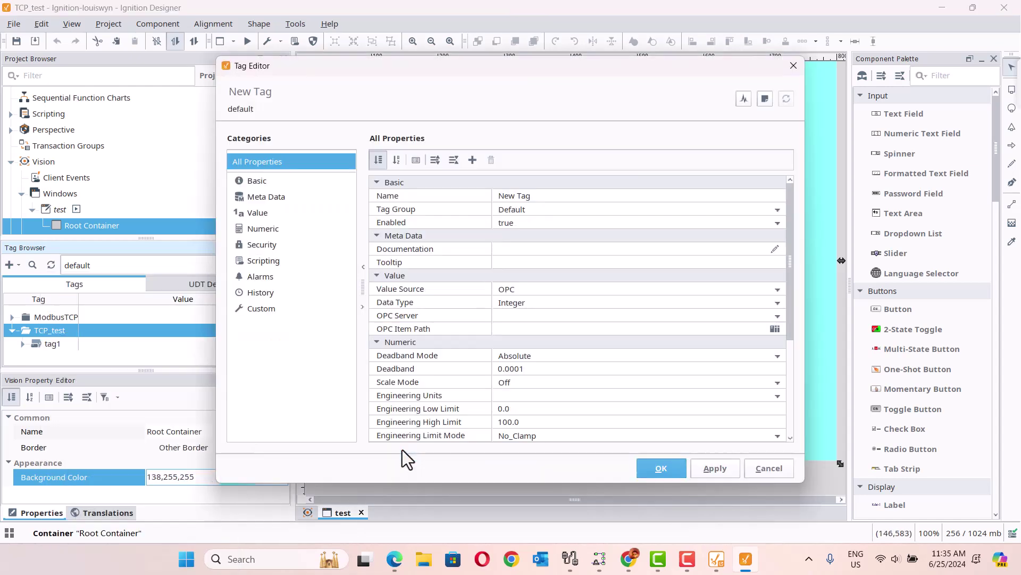
pyautogui.click(545, 200)
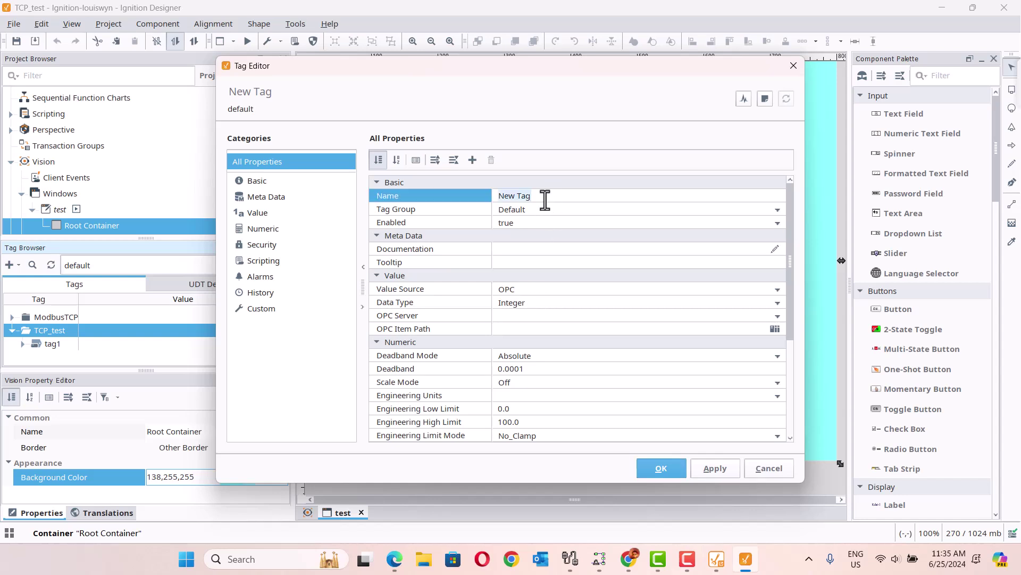
pyautogui.write('tag2')
pyautogui.click(775, 316)
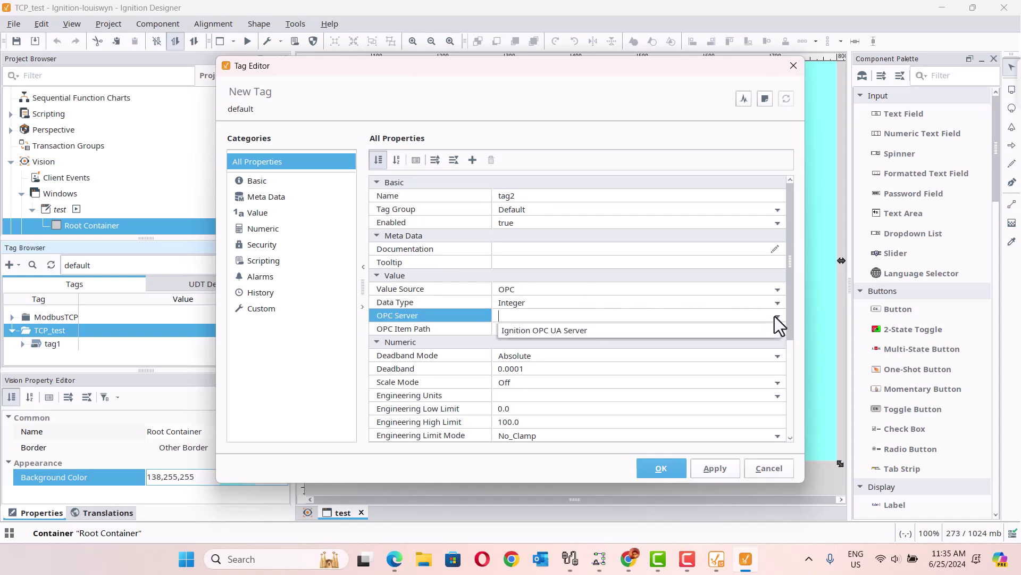
pyautogui.click(585, 334)
pyautogui.click(571, 331)
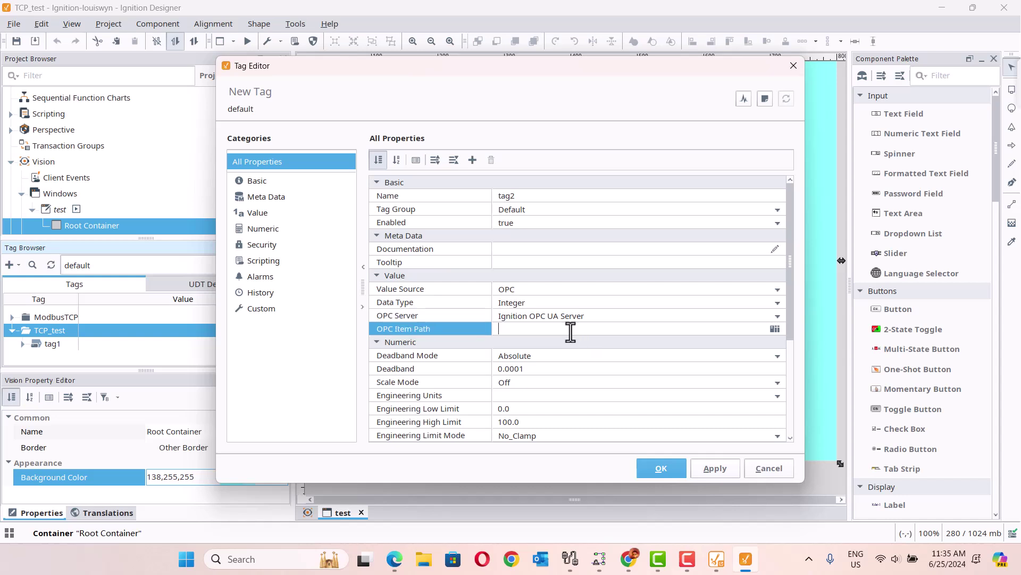
pyautogui.write('[T')
pyautogui.write('CP]')
pyautogui.write('H')
pyautogui.write('R2')
pyautogui.click(717, 472)
pyautogui.click(681, 470)
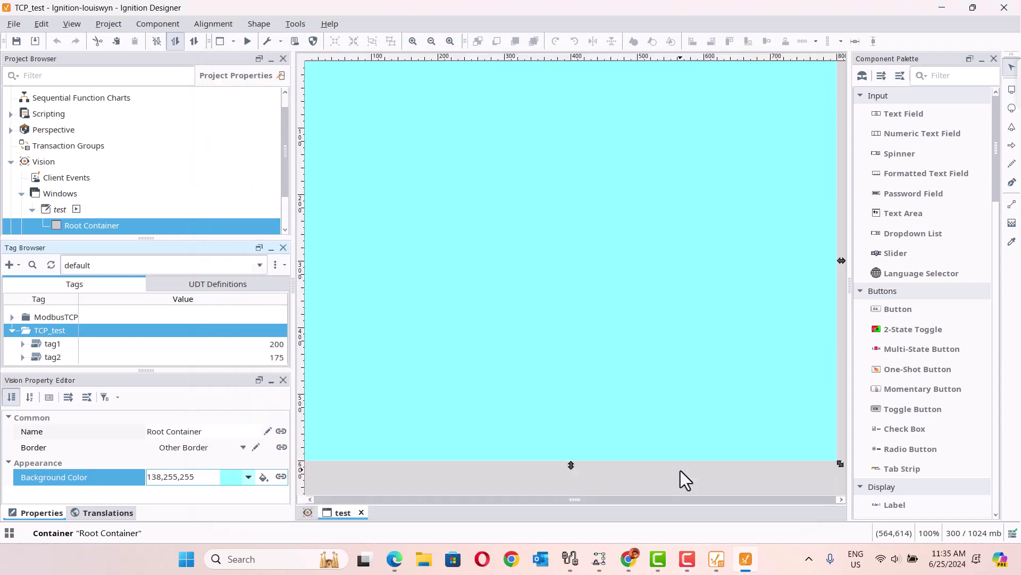
pyautogui.click(599, 563)
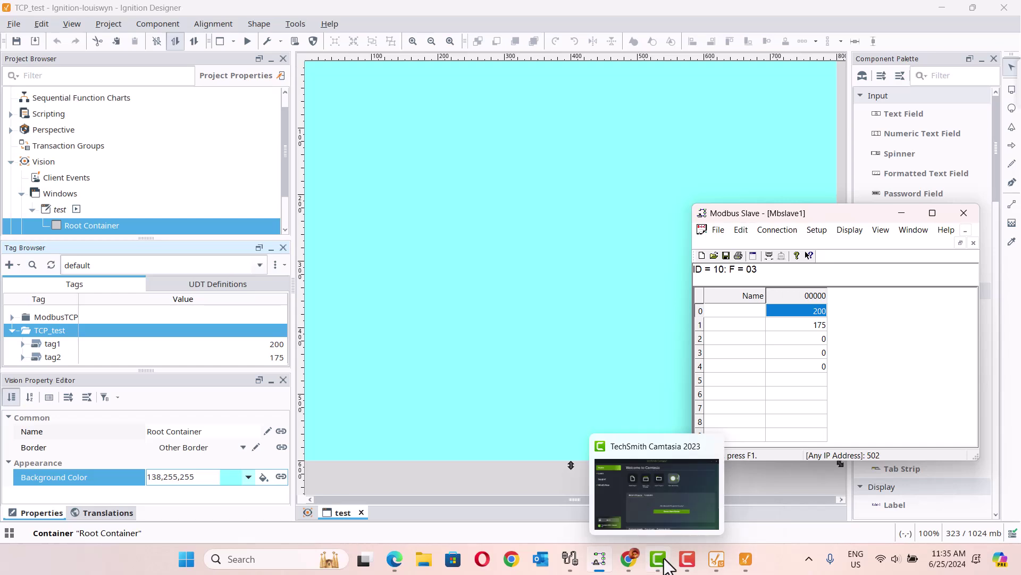
pyautogui.moveTo(715, 559)
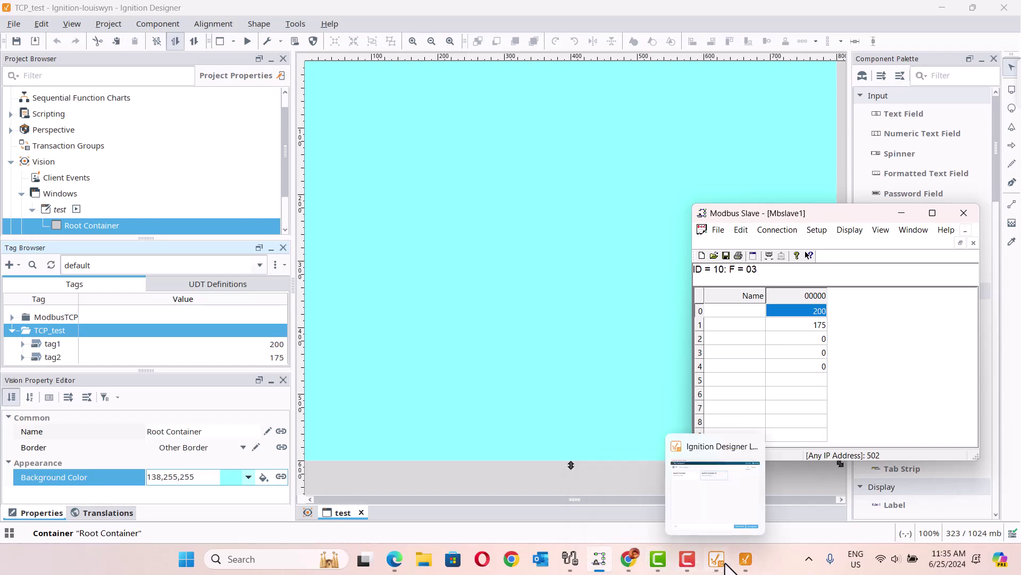
pyautogui.click(747, 565)
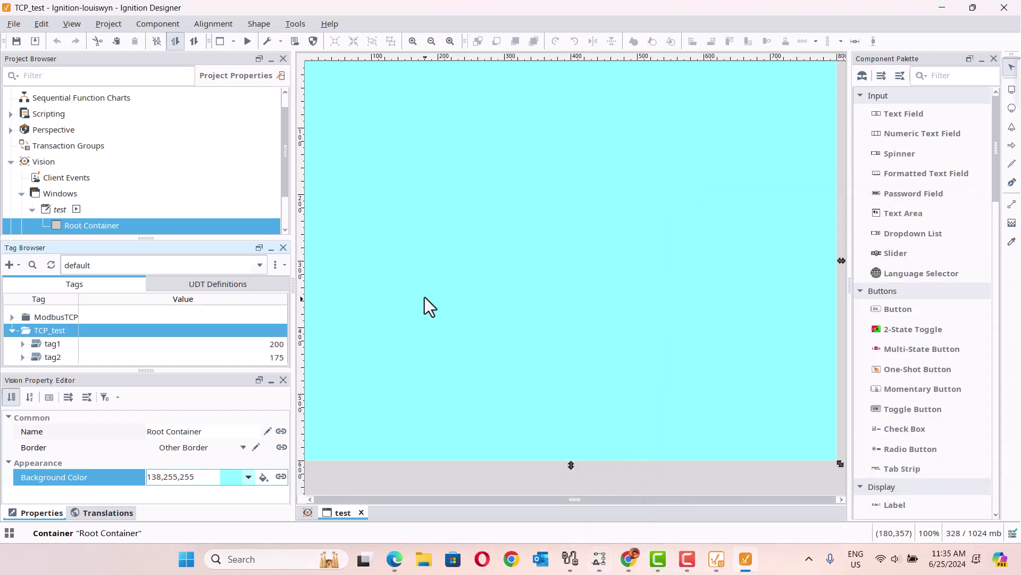
# Add tag3 under TCP_test on Ignition OPC UA Server with item path [TCP]HR3, reading 0.
pyautogui.rightClick(425, 293)
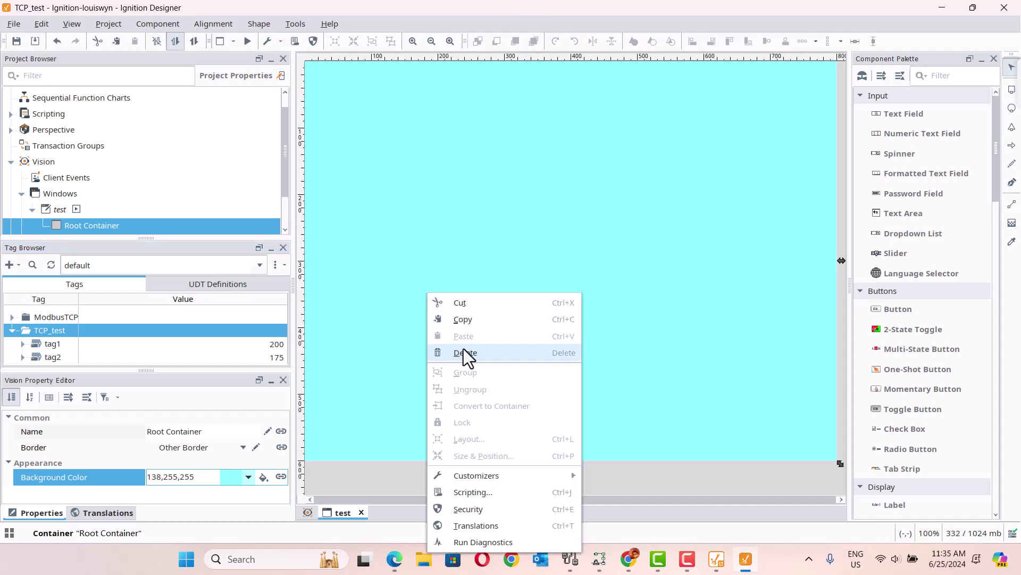
pyautogui.rightClick(50, 332)
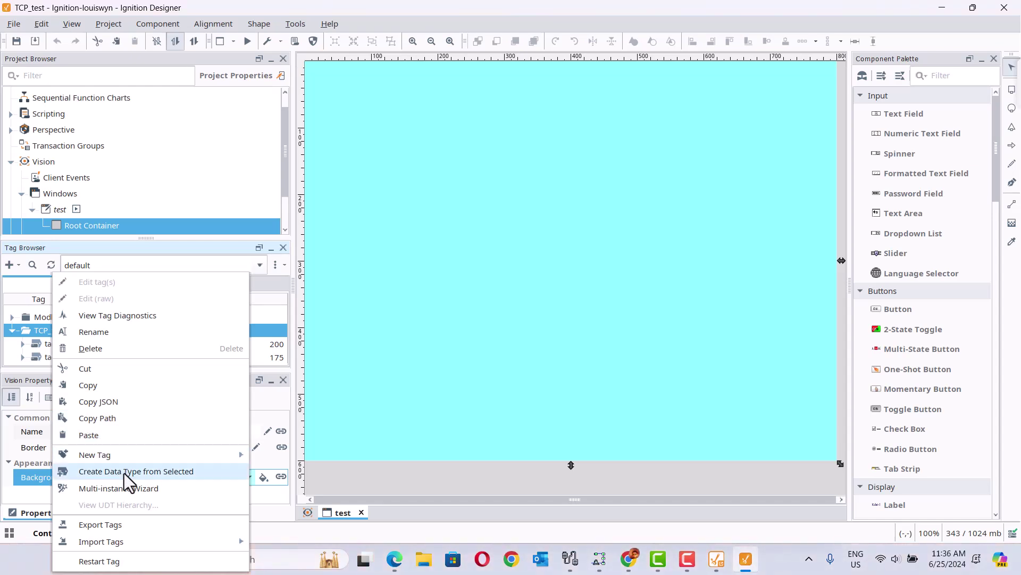
pyautogui.moveTo(151, 455)
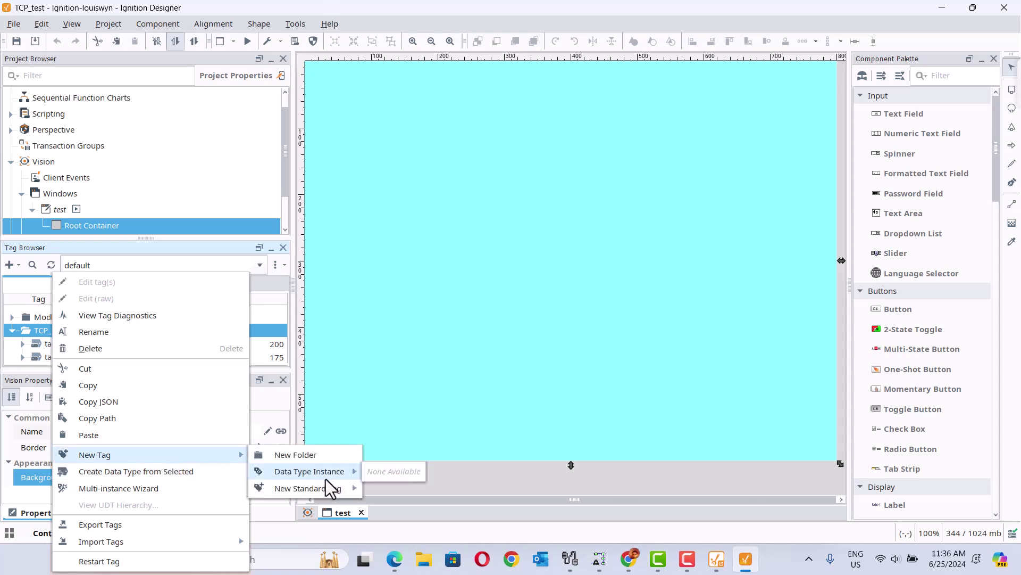
pyautogui.moveTo(308, 488)
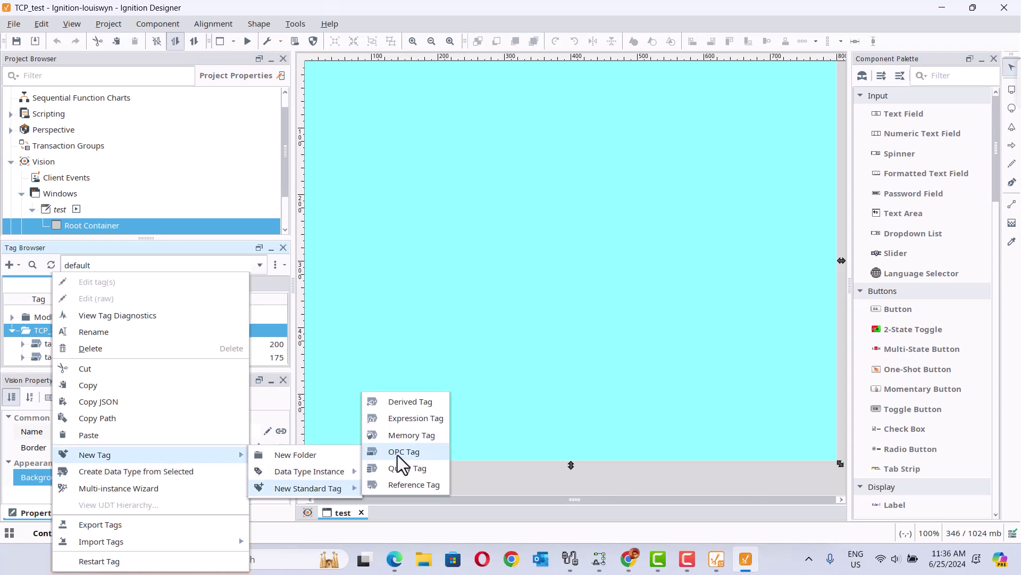
pyautogui.click(398, 453)
pyautogui.click(539, 196)
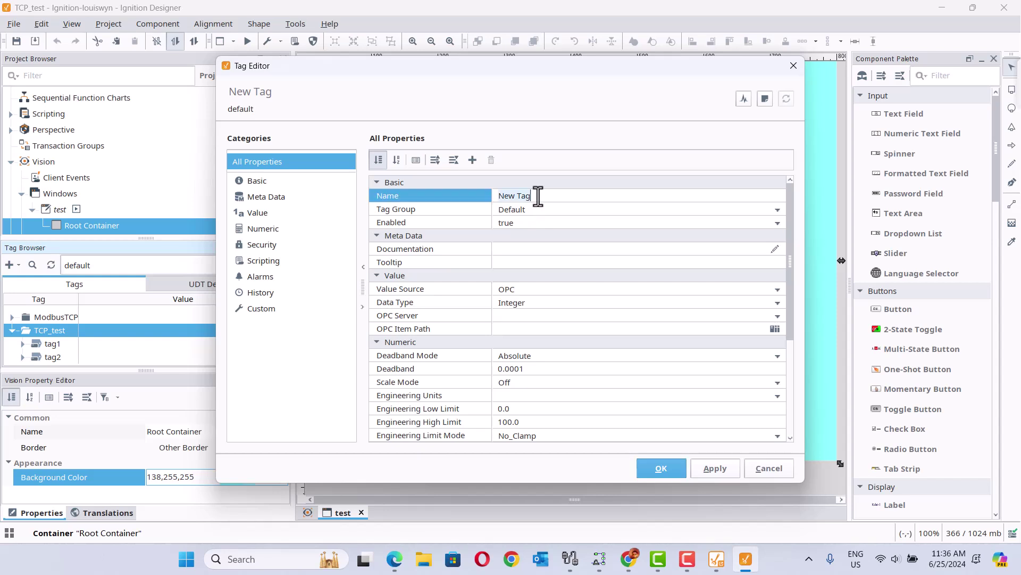
pyautogui.press('BackSpace')
pyautogui.write('t')
pyautogui.write('ag3')
pyautogui.click(778, 317)
pyautogui.click(569, 331)
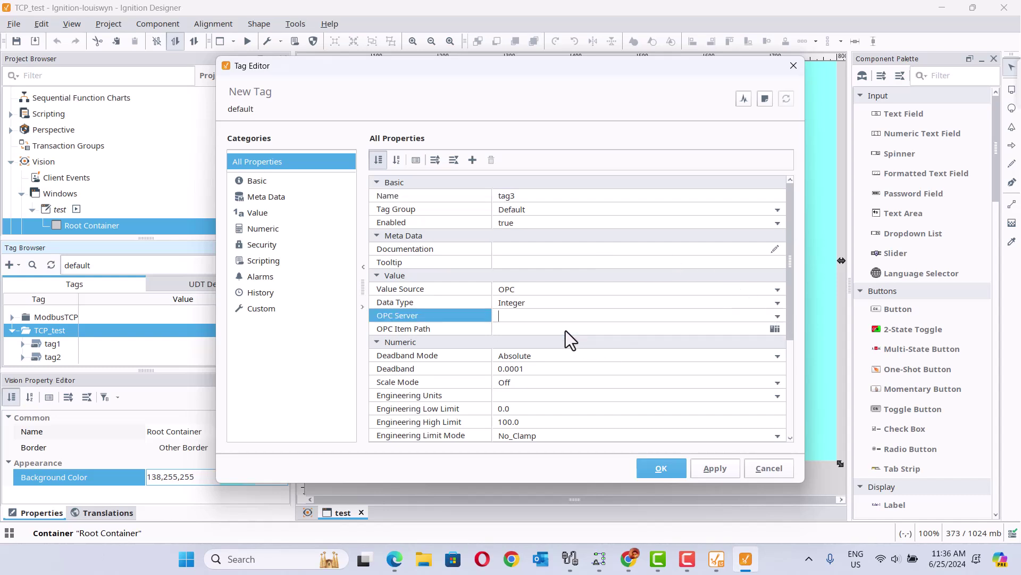
pyautogui.click(529, 330)
pyautogui.write('[')
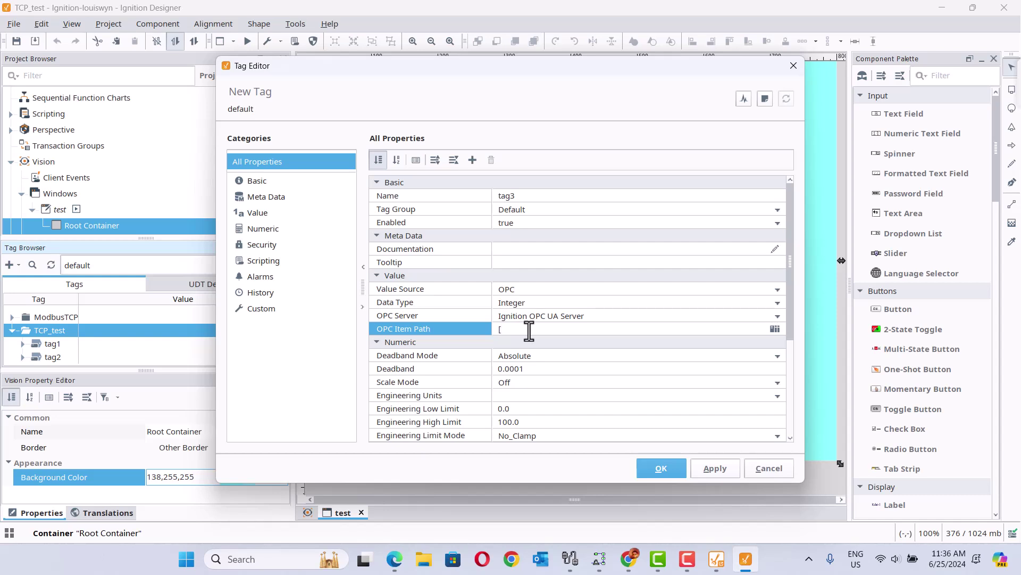
pyautogui.write('TCP')
pyautogui.write(']H')
pyautogui.write('R3')
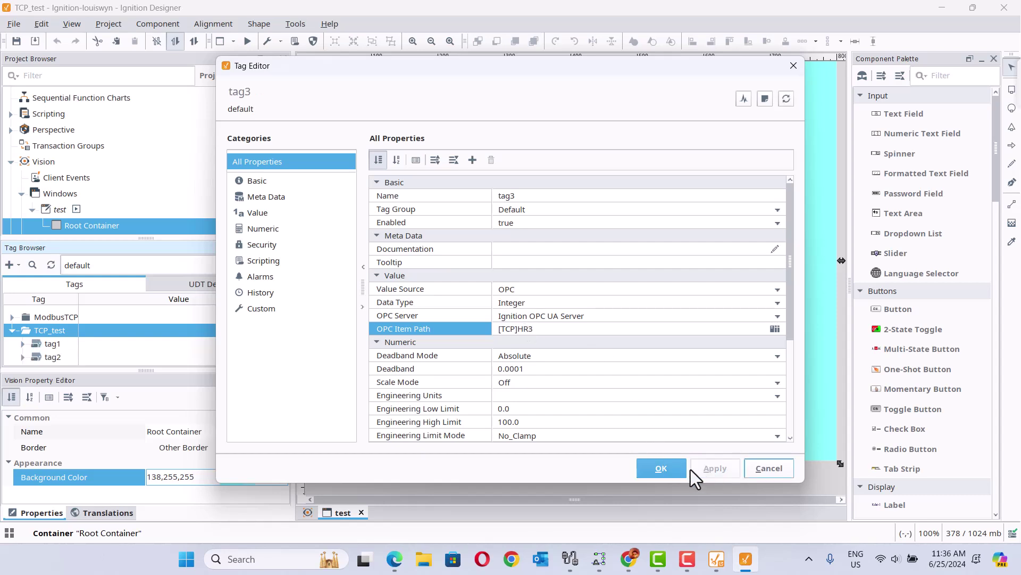
pyautogui.click(673, 466)
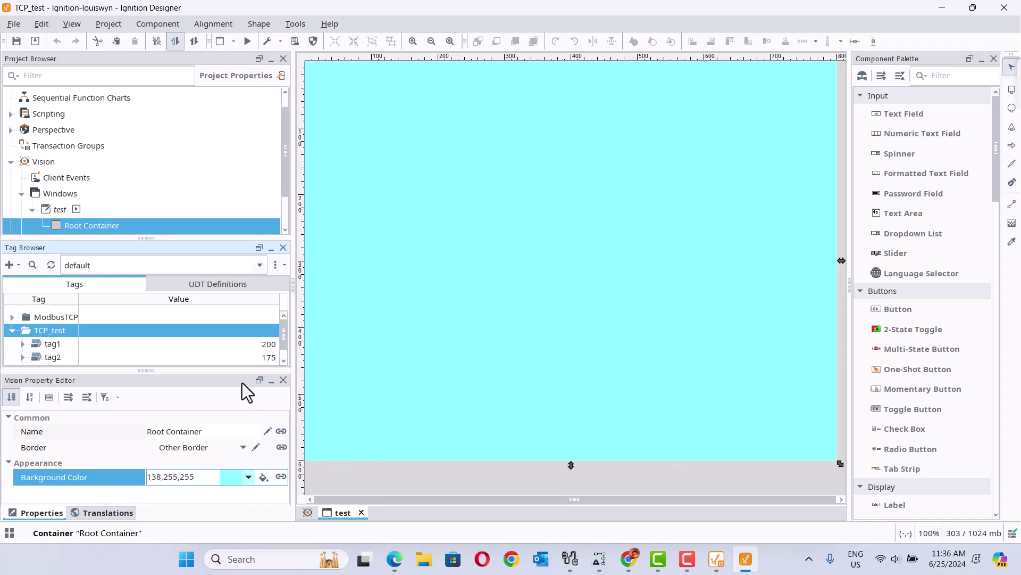
pyautogui.moveTo(284, 338); pyautogui.dragTo(285, 354)
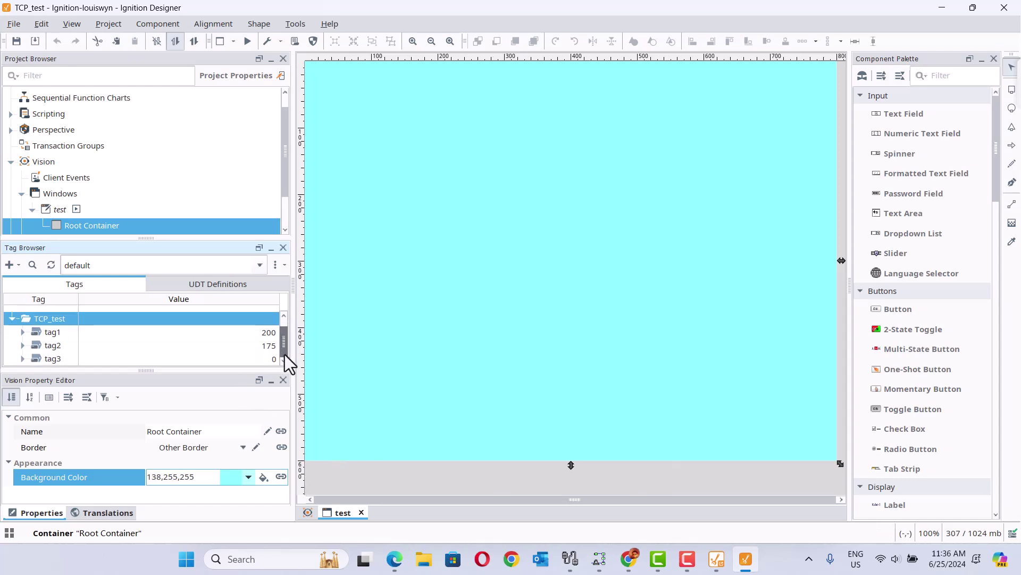
# Create a new OPC tag in the TCP_test folder and name it tag4.
pyautogui.rightClick(57, 321)
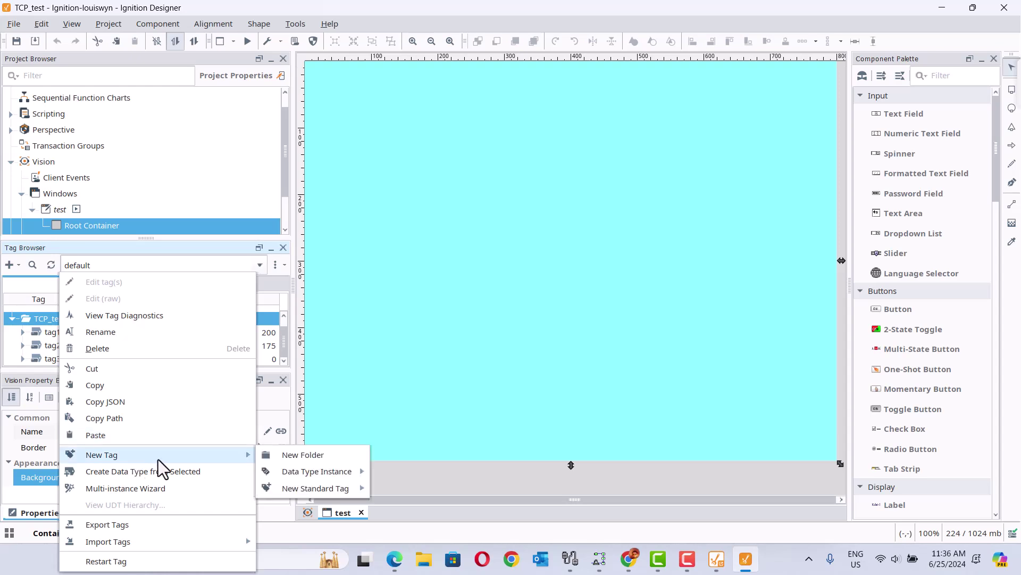
pyautogui.moveTo(101, 454)
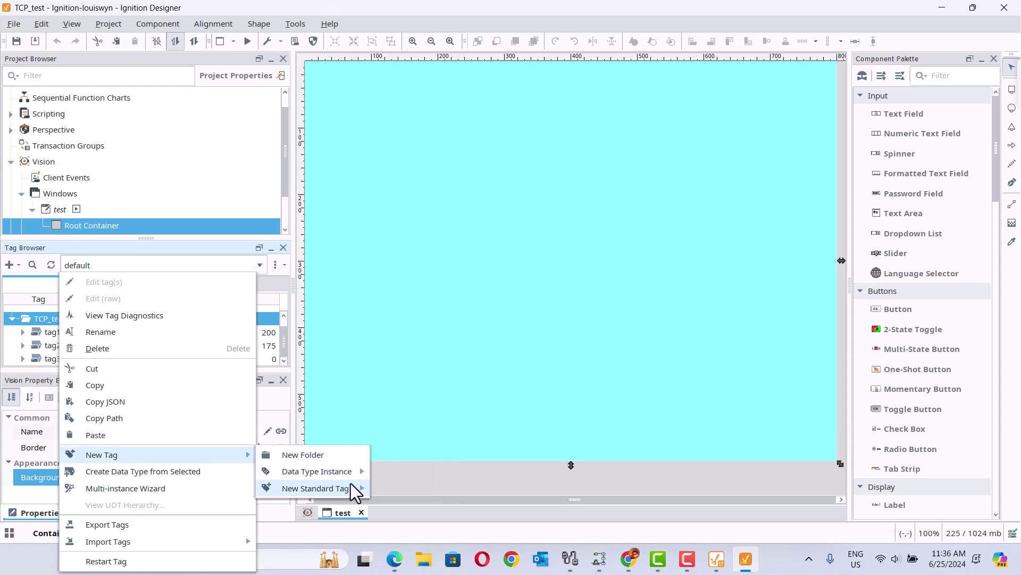
pyautogui.moveTo(315, 488)
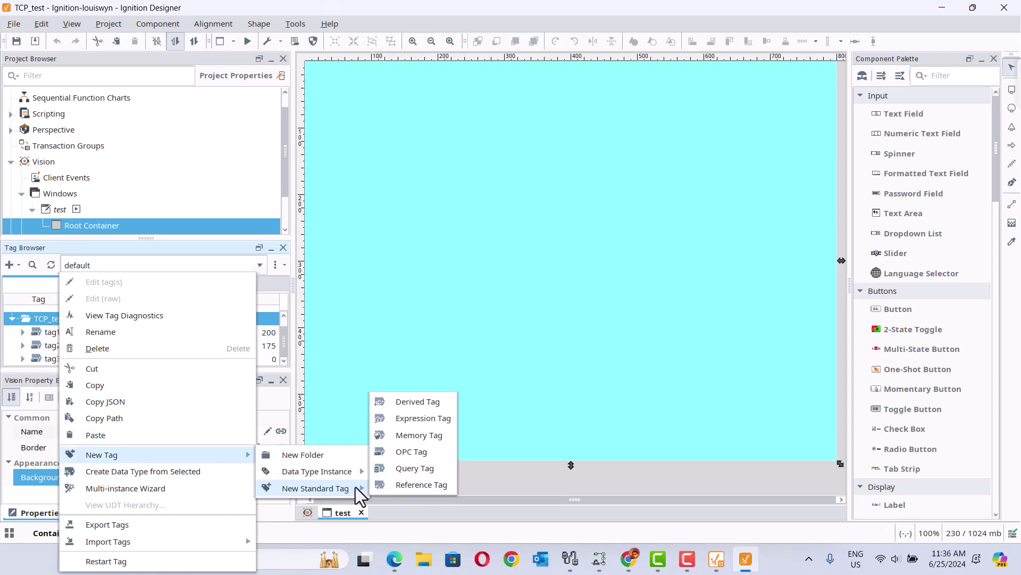
pyautogui.click(426, 456)
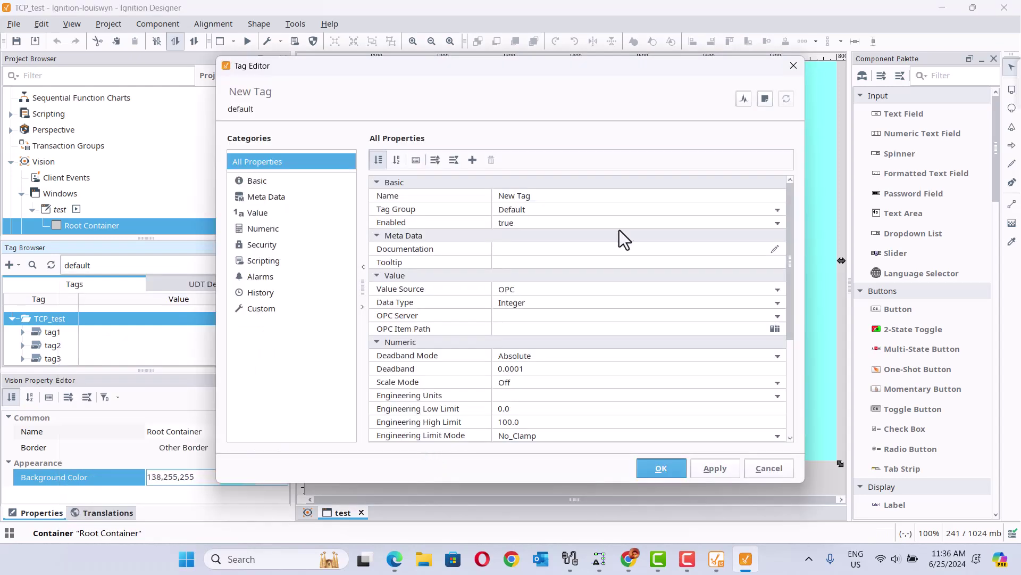
pyautogui.click(542, 197)
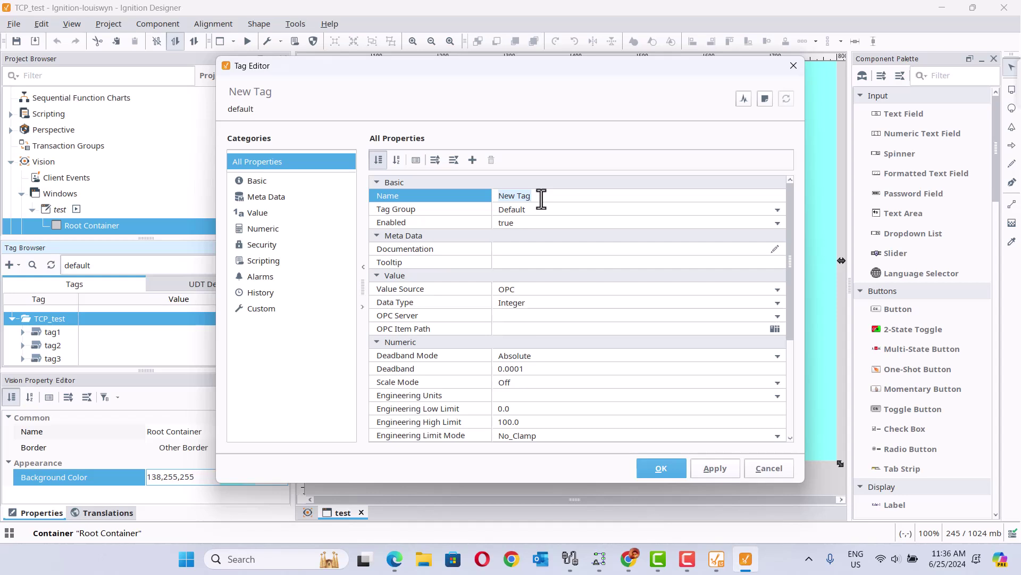
pyautogui.write('ta')
pyautogui.write('g4')
# Set tag4 to Ignition OPC UA Server with item path [TCP]HR4, then apply and save.
pyautogui.click(776, 316)
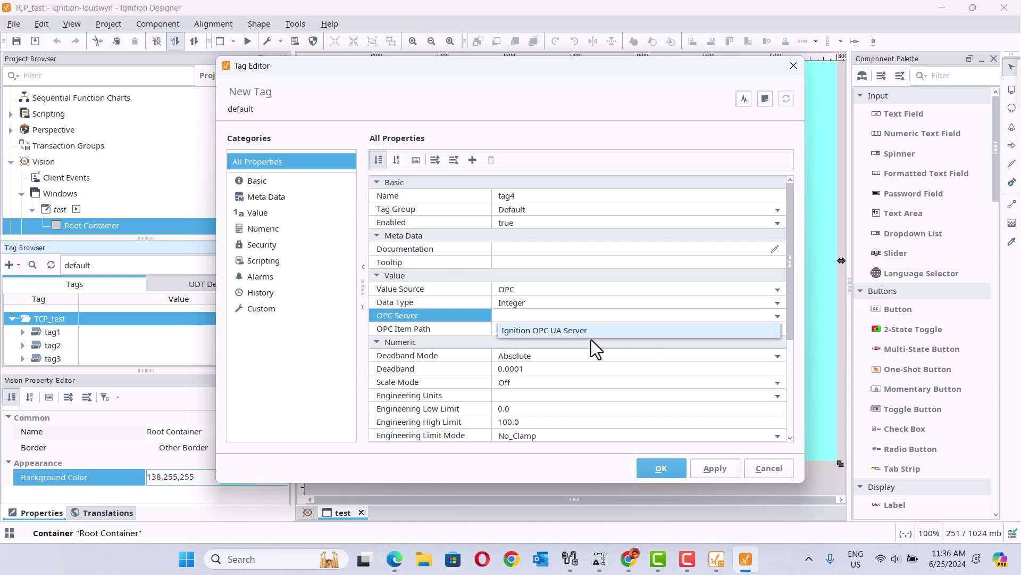
pyautogui.click(576, 328)
pyautogui.click(564, 328)
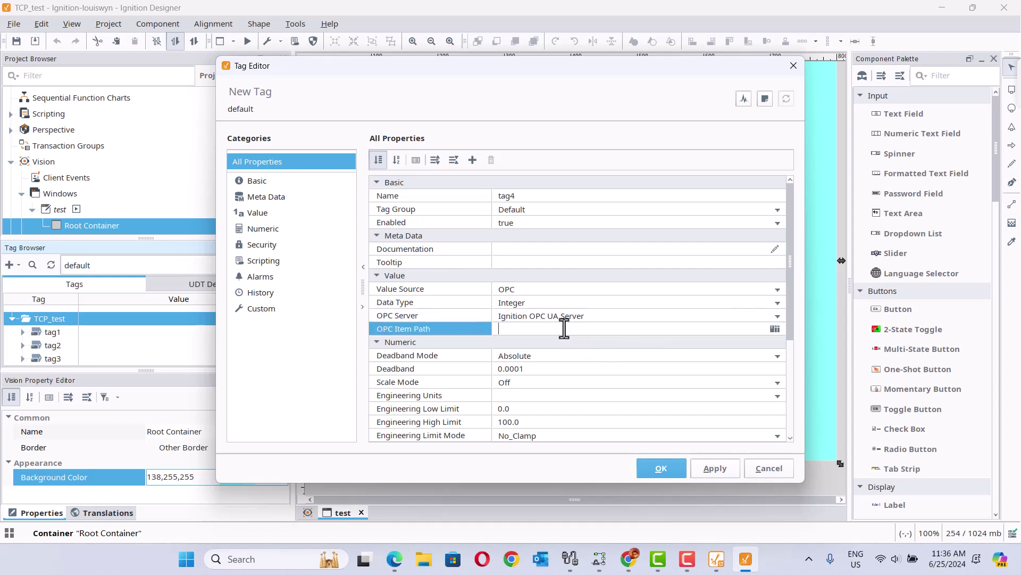
pyautogui.write('[')
pyautogui.write('TCP')
pyautogui.write(']HR')
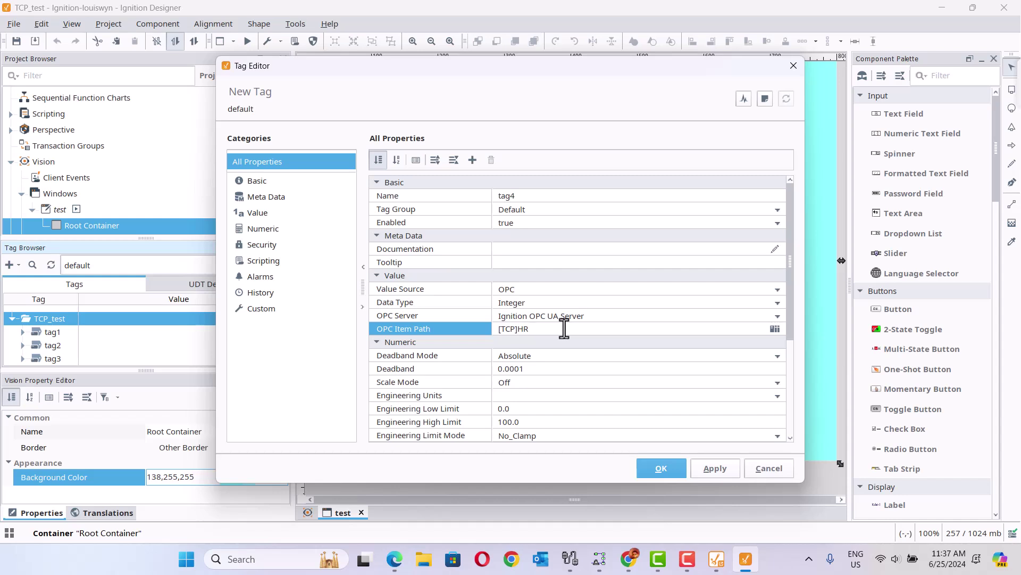
pyautogui.write('4')
pyautogui.click(709, 469)
pyautogui.click(662, 471)
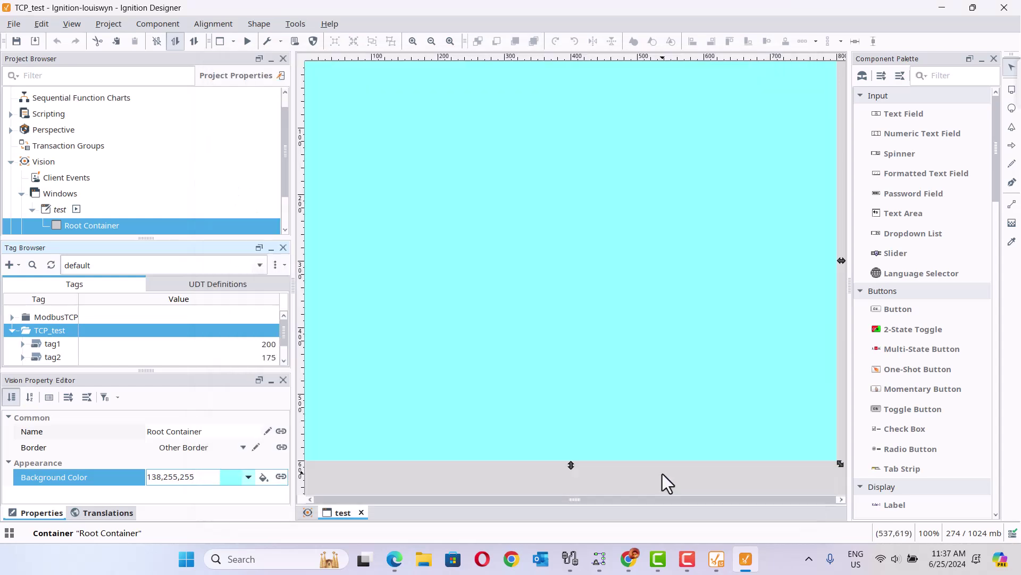
pyautogui.moveTo(284, 331); pyautogui.dragTo(283, 351)
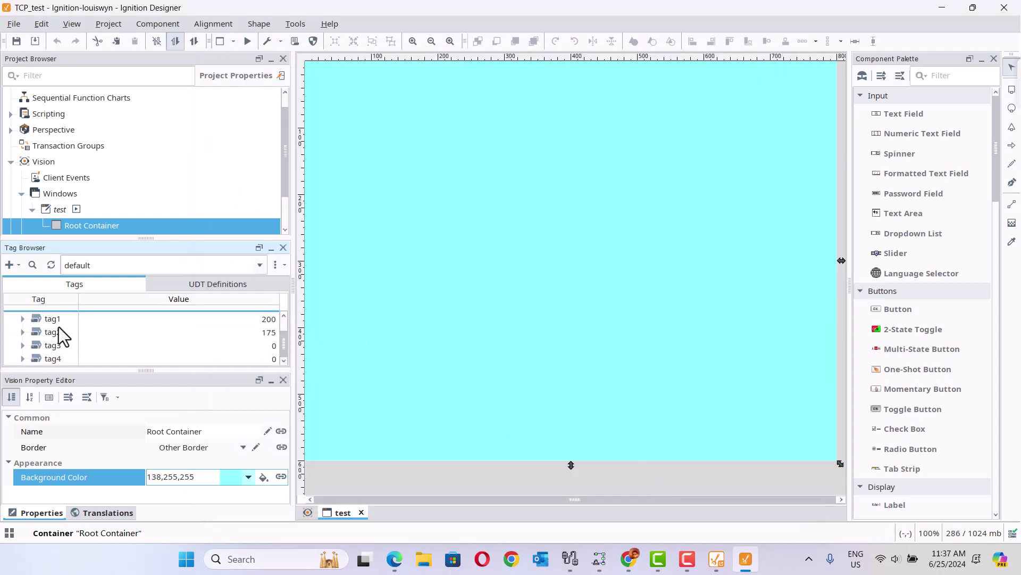
pyautogui.scroll(2, 281, 325)
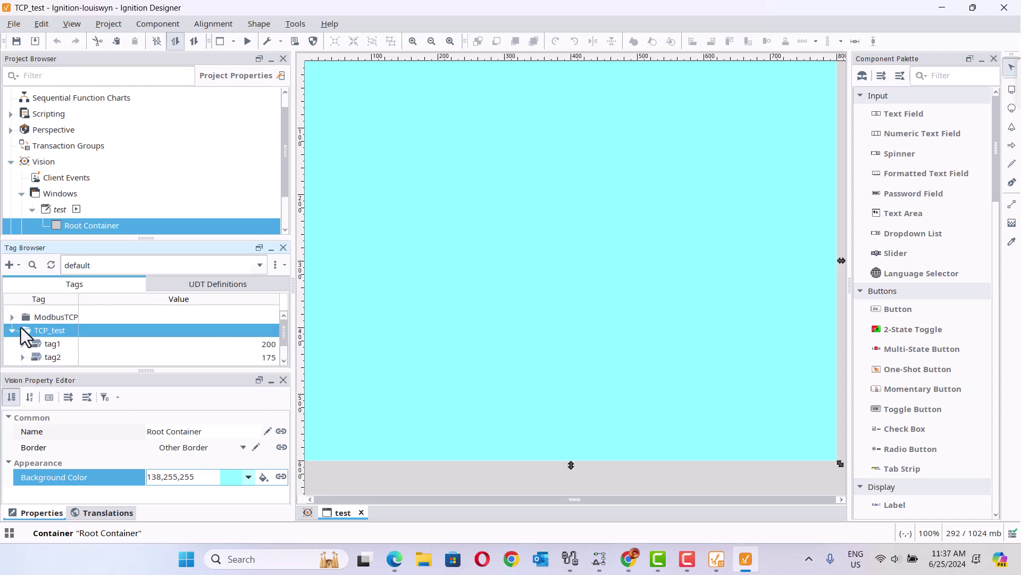
# Create another new OPC tag in TCP_test and name it tag5.
pyautogui.rightClick(38, 331)
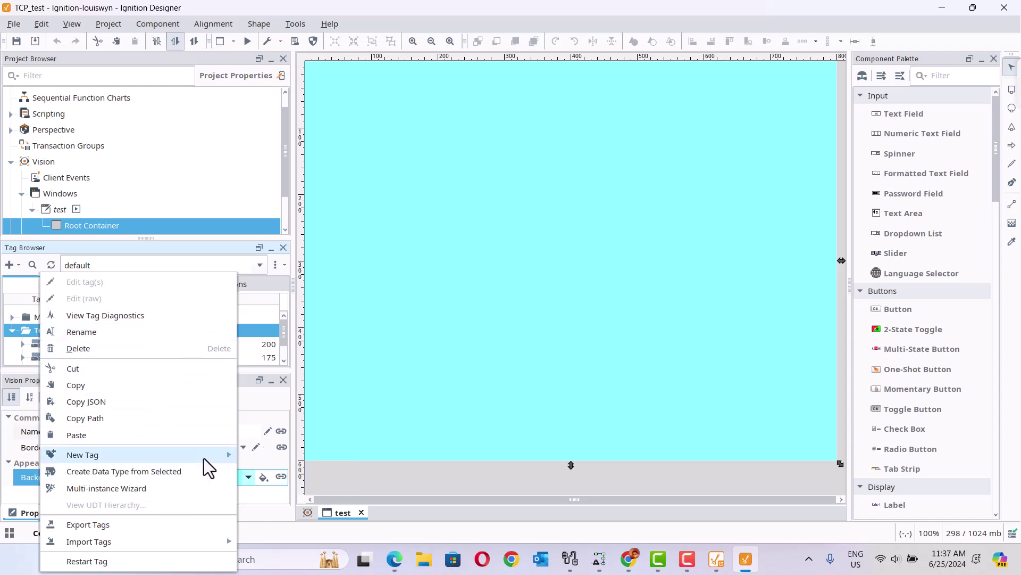
pyautogui.moveTo(82, 454)
pyautogui.moveTo(296, 488)
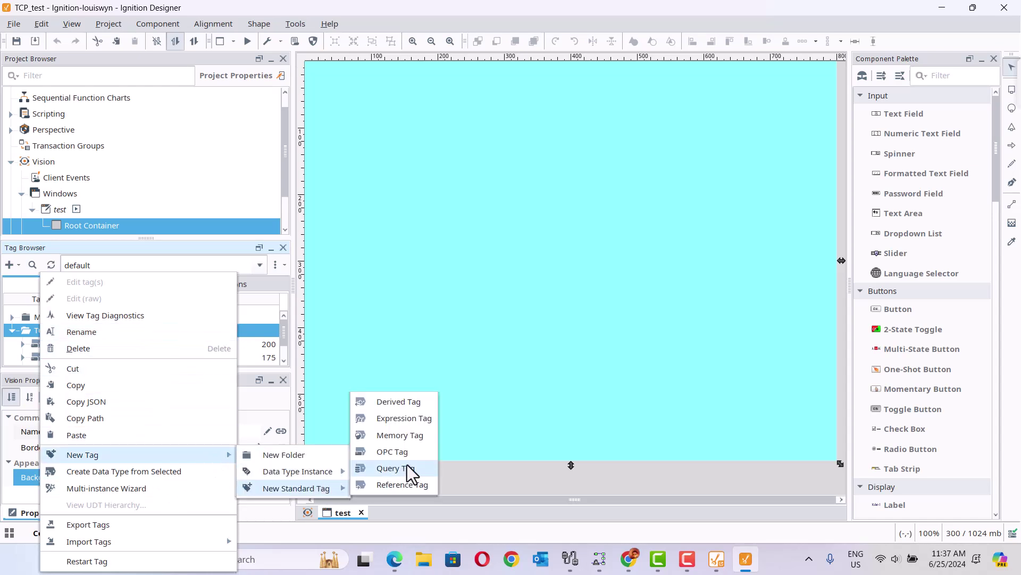
pyautogui.click(413, 452)
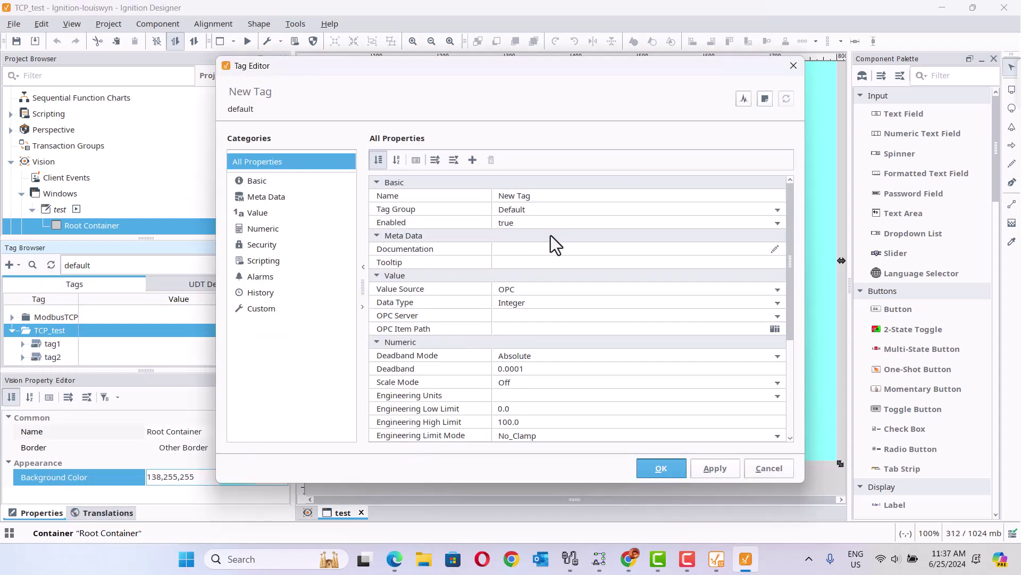
pyautogui.click(545, 202)
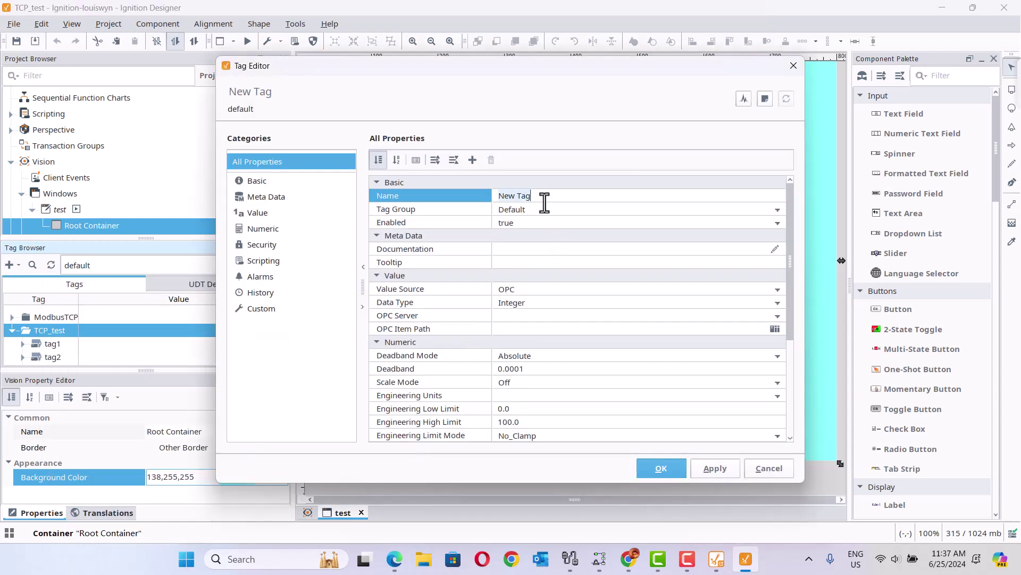
pyautogui.write('tag5')
# Set tag5 to Ignition OPC UA Server with item path [TCP]HR5 and save it.
pyautogui.click(778, 317)
pyautogui.click(625, 337)
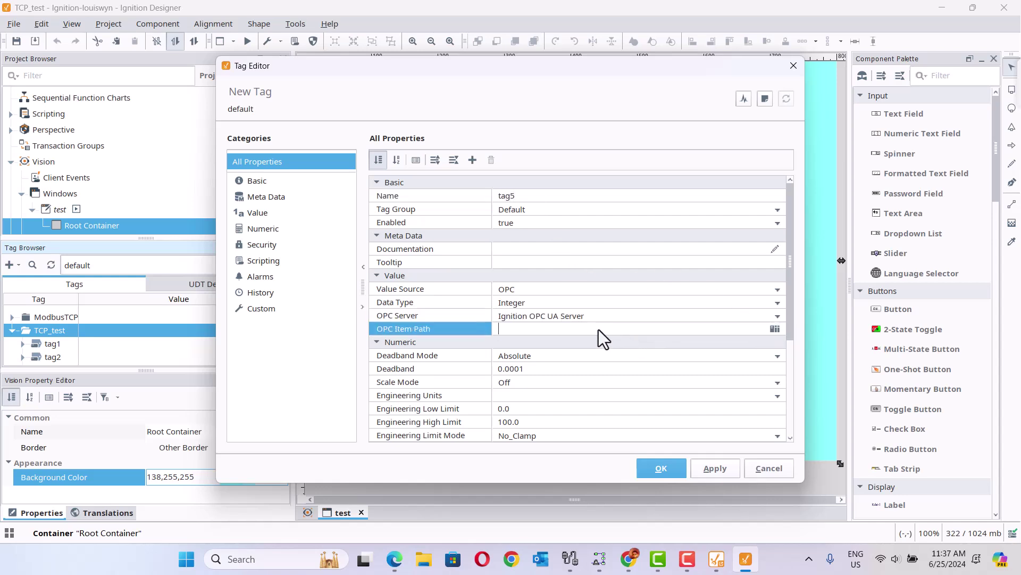
pyautogui.write('[T')
pyautogui.write('CP]')
pyautogui.write('HR')
pyautogui.write('5')
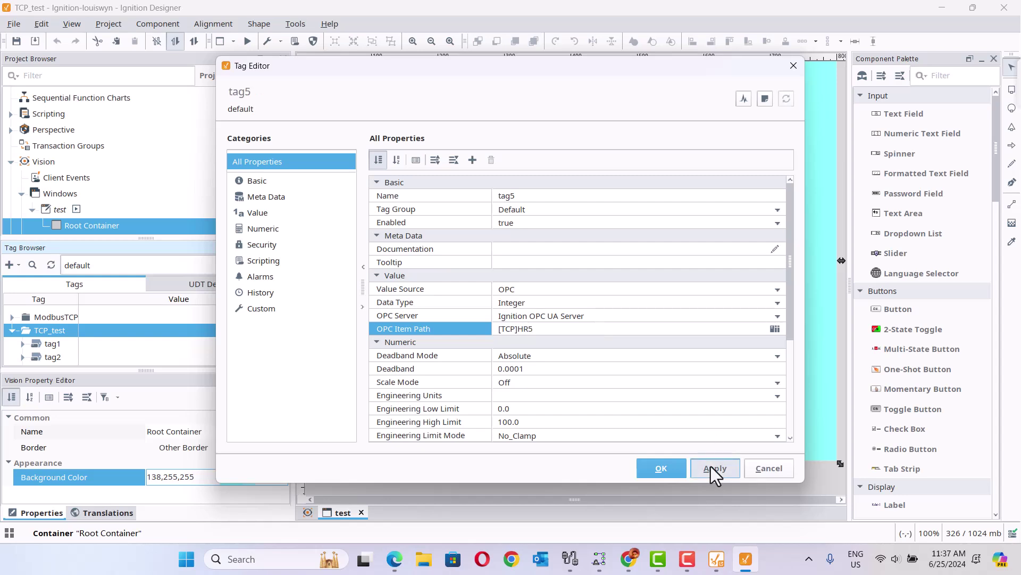
pyautogui.click(661, 467)
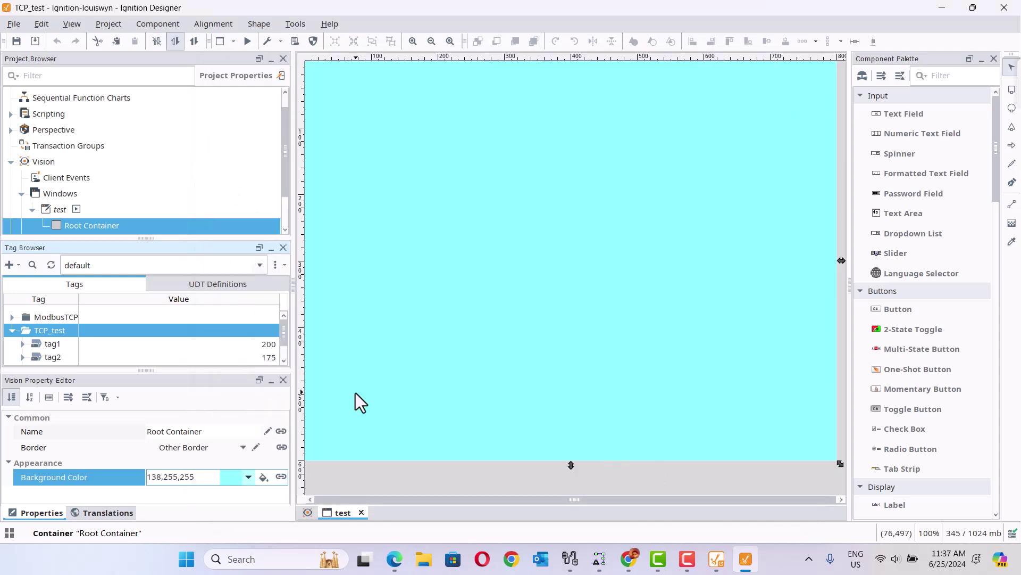
pyautogui.moveTo(281, 335); pyautogui.dragTo(282, 352)
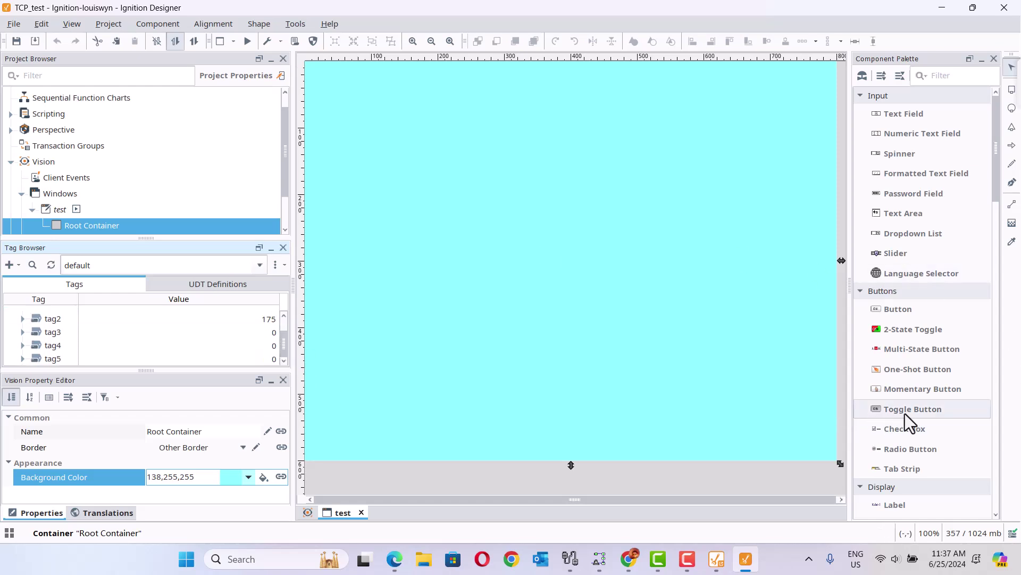
pyautogui.moveTo(997, 189); pyautogui.dragTo(996, 231)
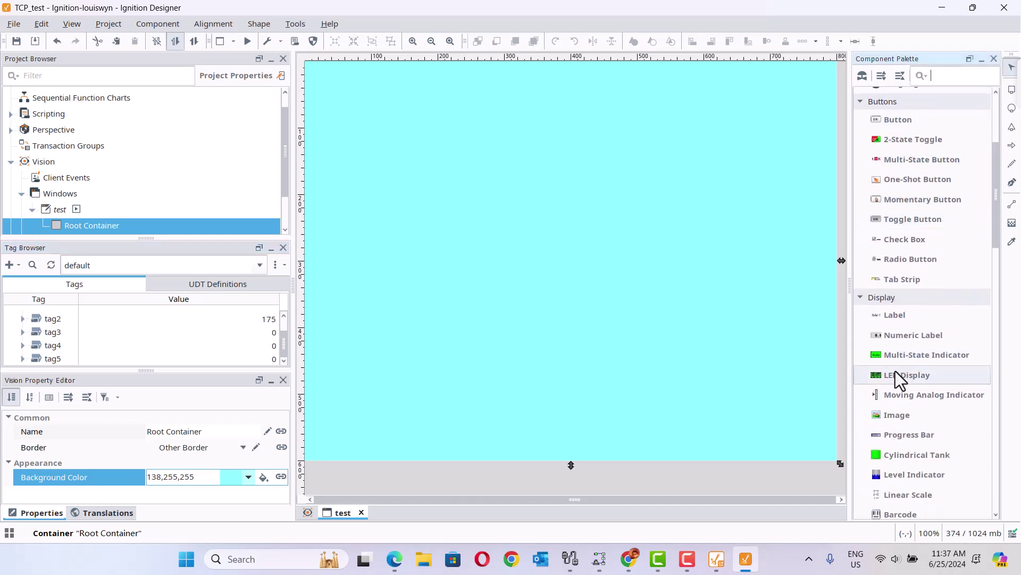
# Place an LED Display on the window, copy it, and paste a second one below.
pyautogui.moveTo(896, 371); pyautogui.dragTo(445, 179)
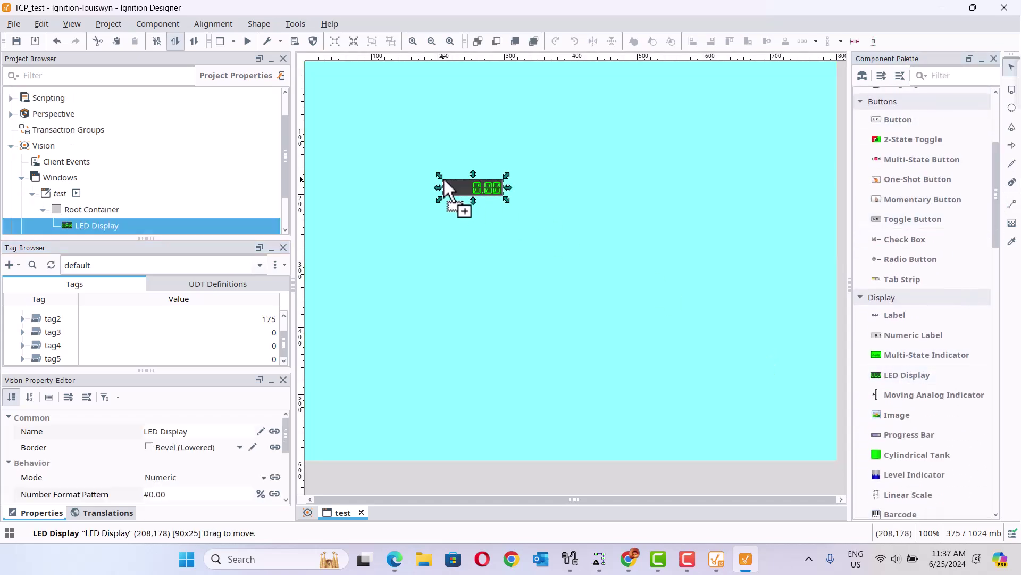
pyautogui.rightClick(465, 187)
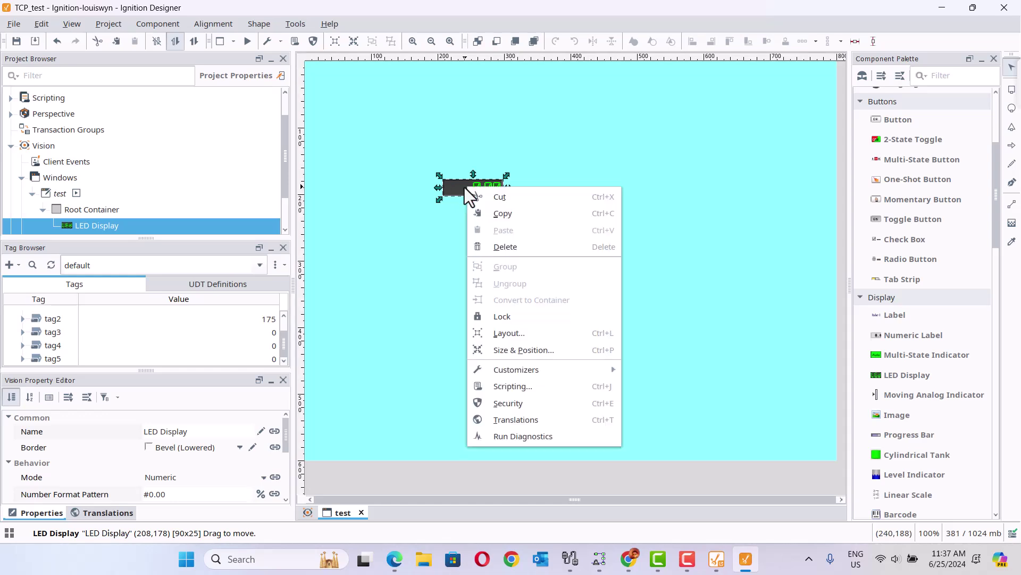
pyautogui.click(506, 218)
pyautogui.click(493, 242)
pyautogui.rightClick(492, 242)
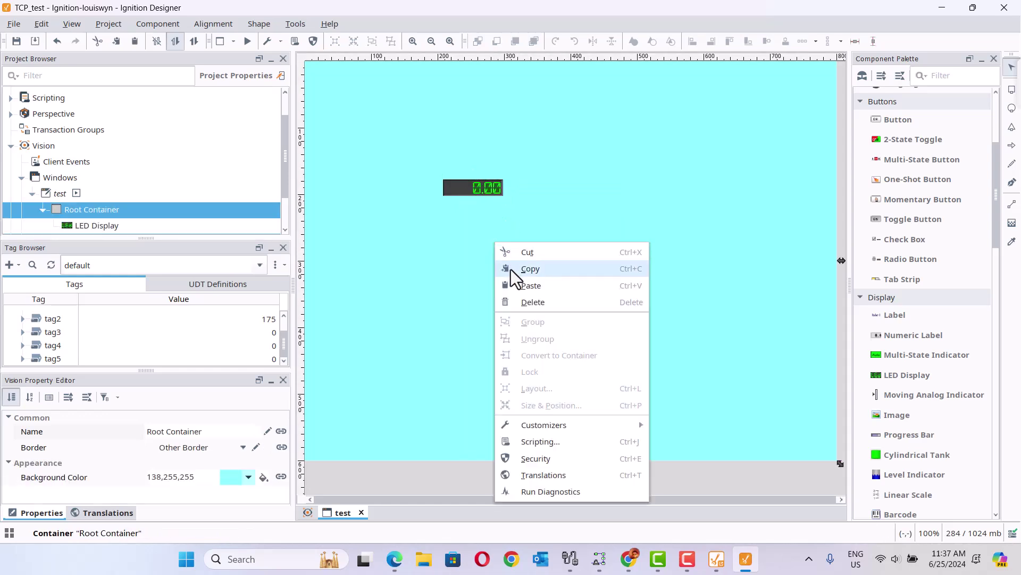
pyautogui.click(533, 289)
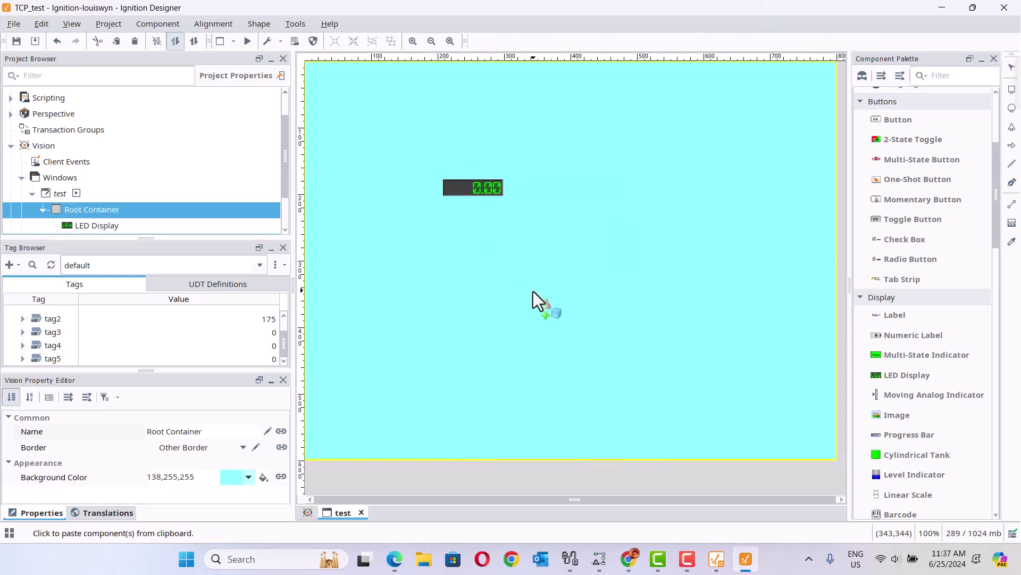
pyautogui.click(457, 234)
pyautogui.moveTo(473, 248); pyautogui.dragTo(462, 238)
# Paste the third and fourth LED Displays below, aligned in the column.
pyautogui.click(464, 256)
pyautogui.rightClick(465, 257)
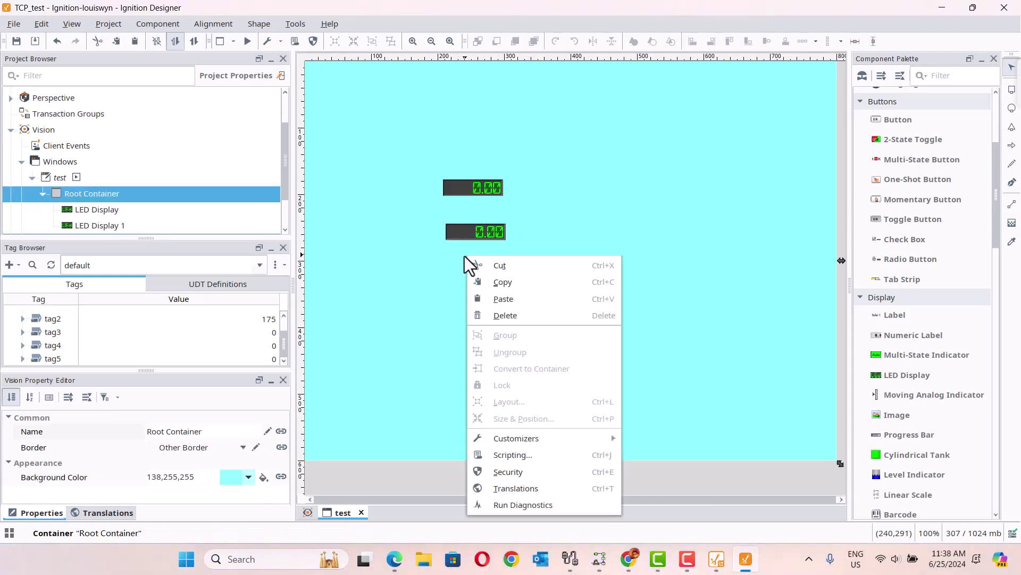
pyautogui.click(503, 297)
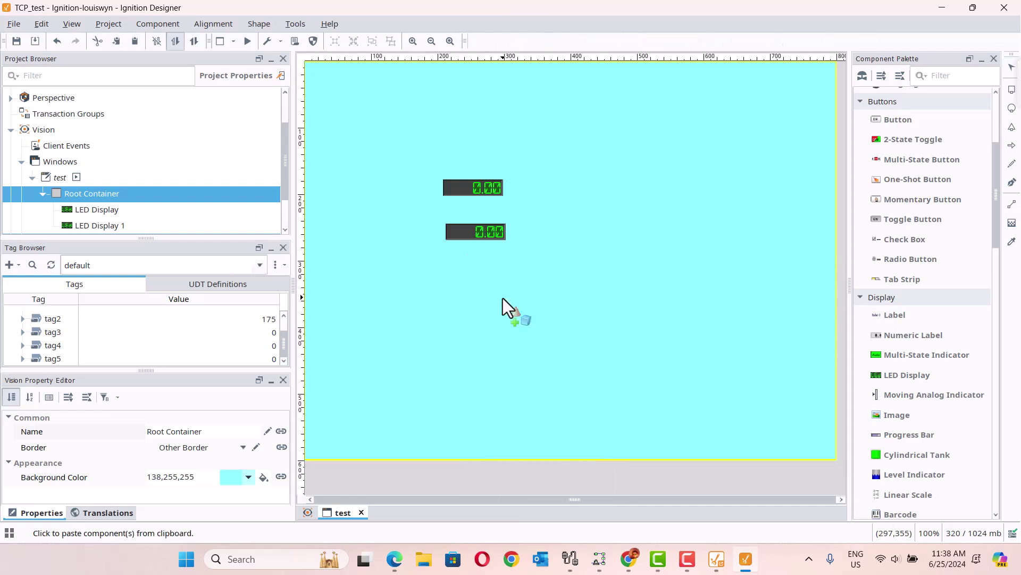
pyautogui.click(461, 258)
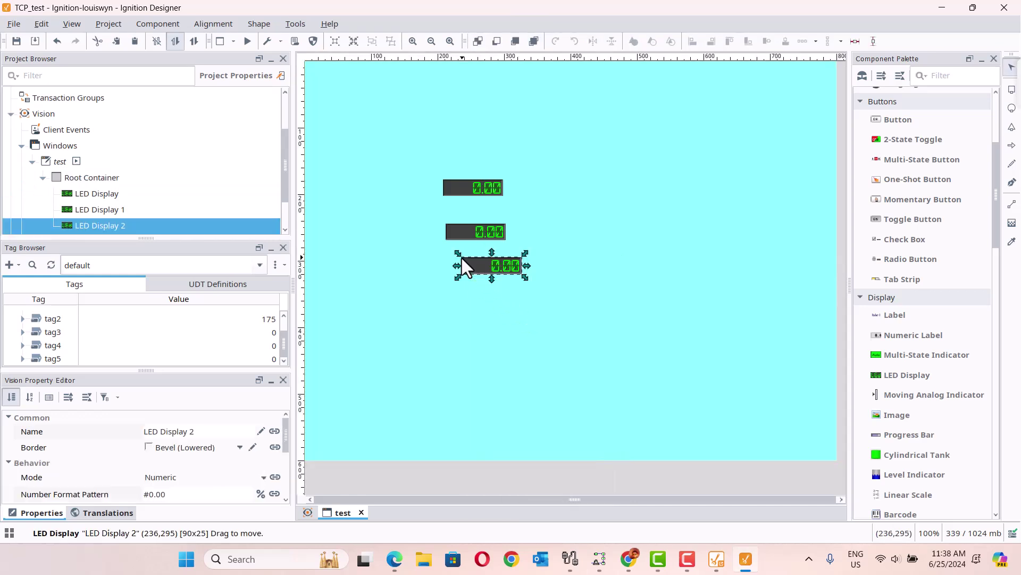
pyautogui.moveTo(487, 267); pyautogui.dragTo(474, 270)
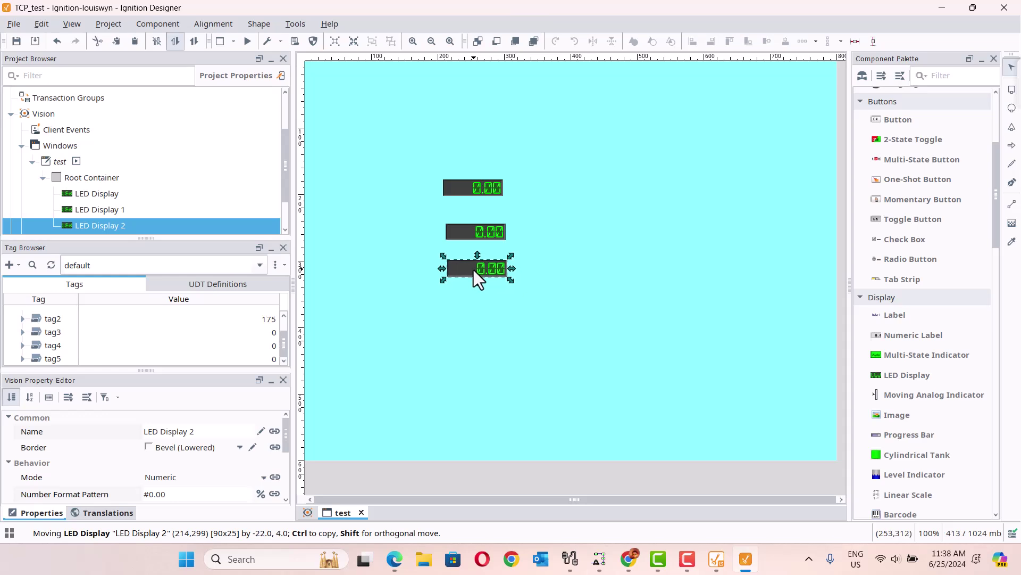
pyautogui.rightClick(473, 301)
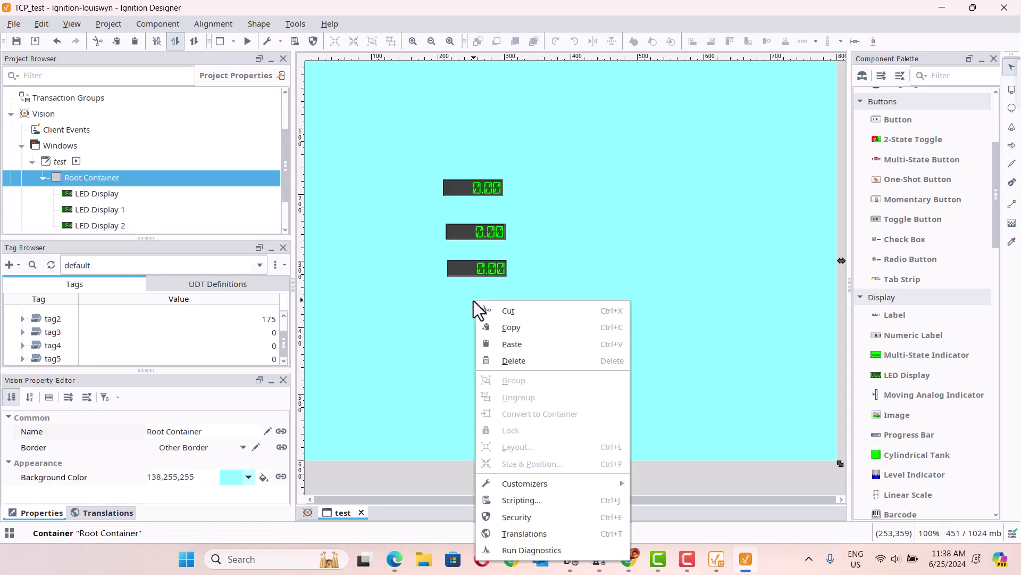
pyautogui.click(528, 347)
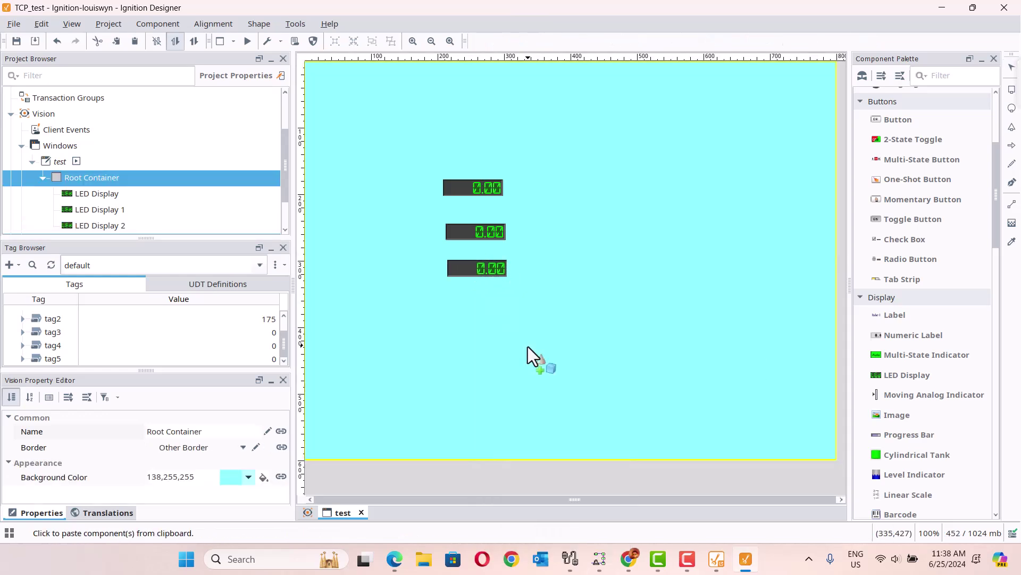
pyautogui.click(451, 297)
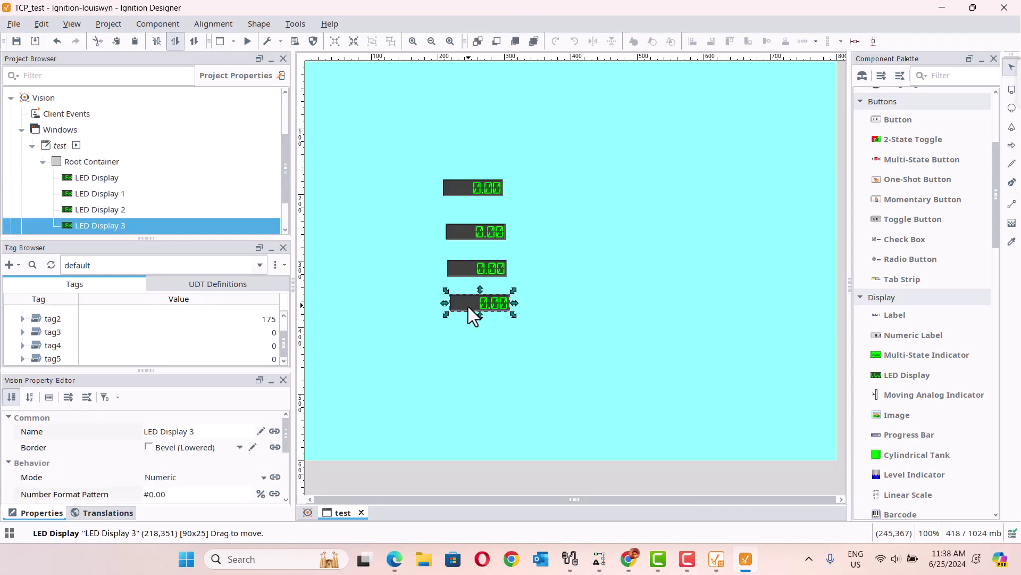
pyautogui.moveTo(469, 308); pyautogui.dragTo(466, 307)
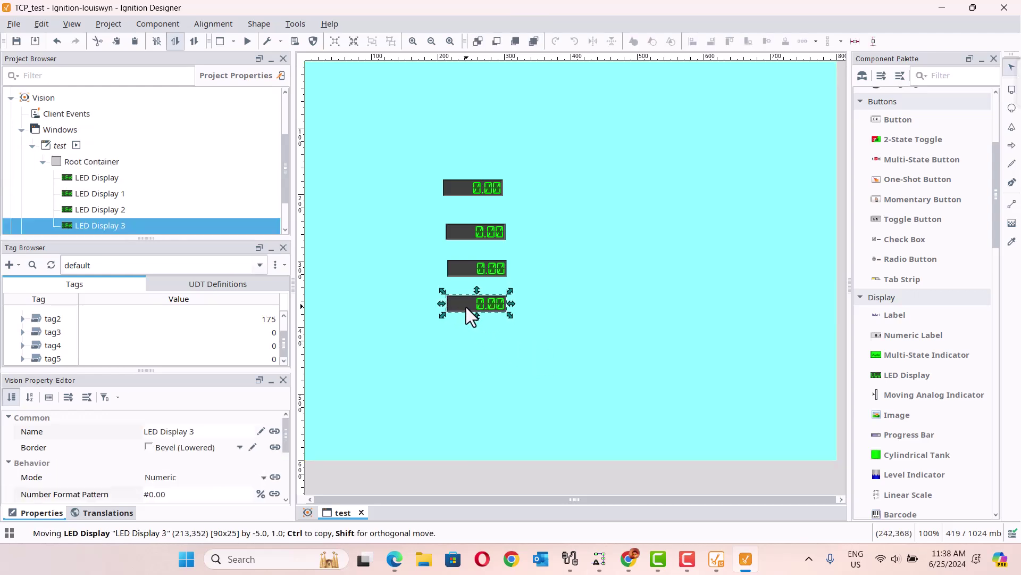
# Paste a fifth LED Display at the bottom and line up the whole column.
pyautogui.click(469, 355)
pyautogui.rightClick(470, 355)
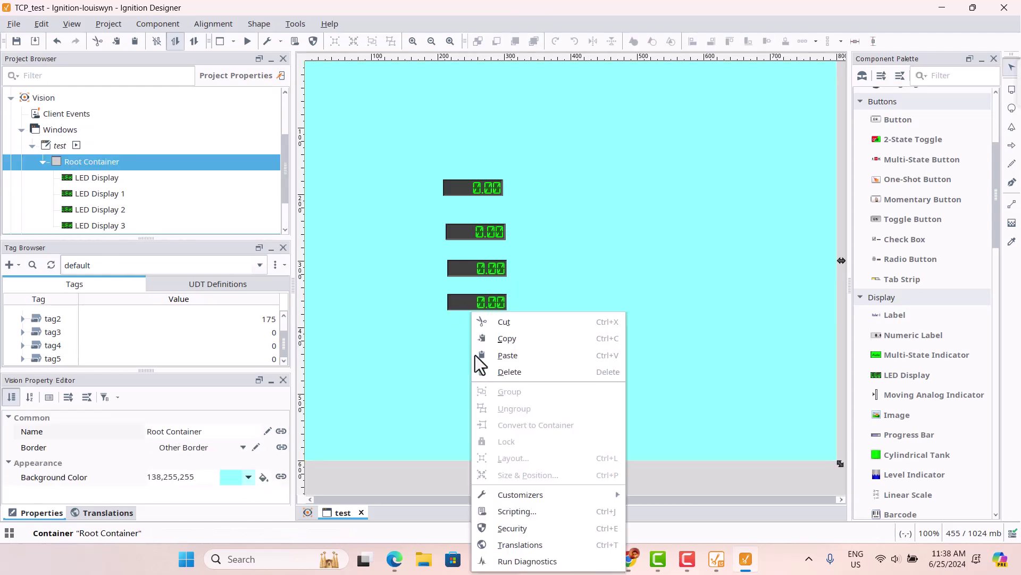
pyautogui.click(514, 359)
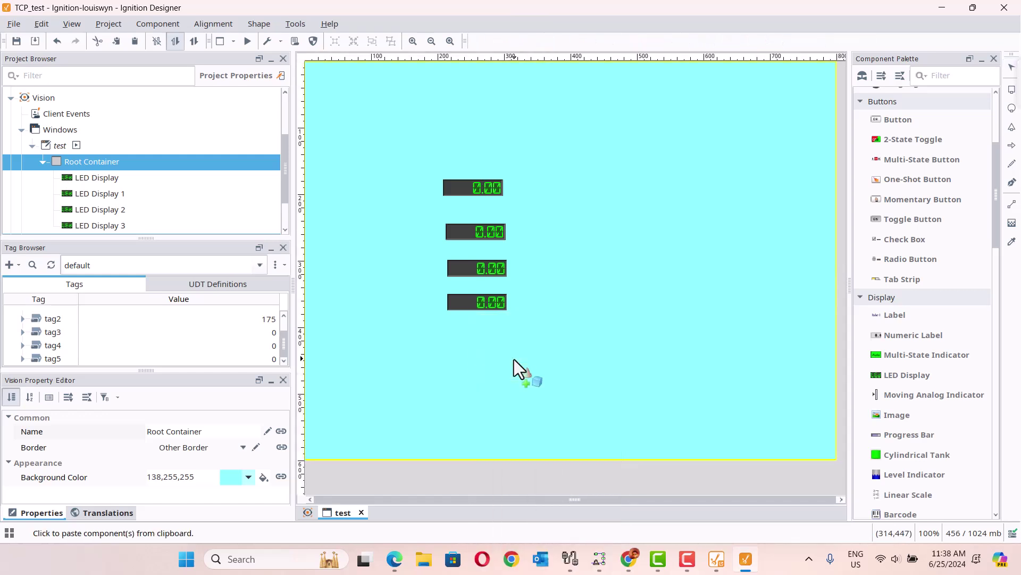
pyautogui.click(458, 336)
pyautogui.moveTo(480, 347); pyautogui.dragTo(469, 344)
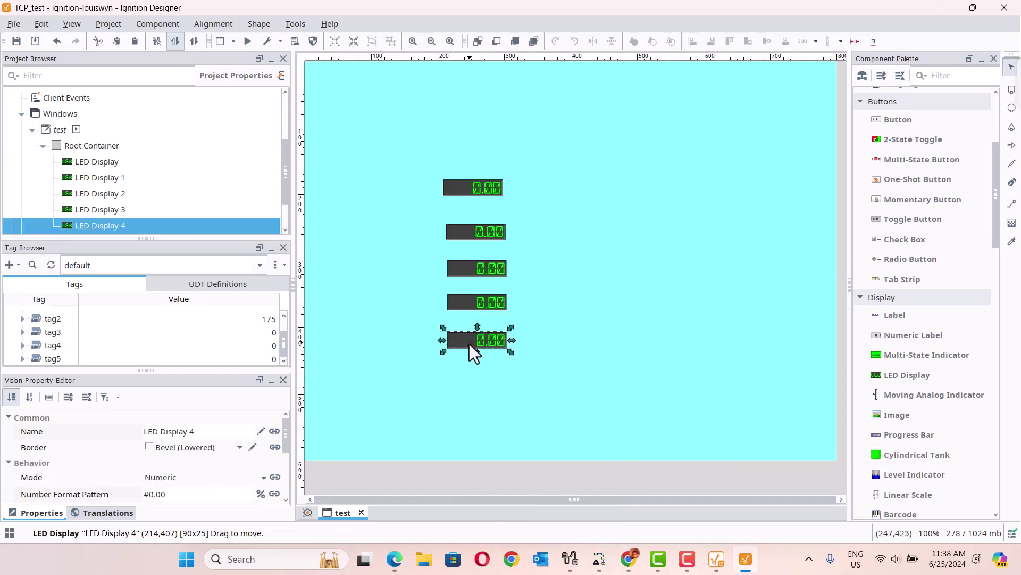
pyautogui.moveTo(489, 234); pyautogui.dragTo(487, 229)
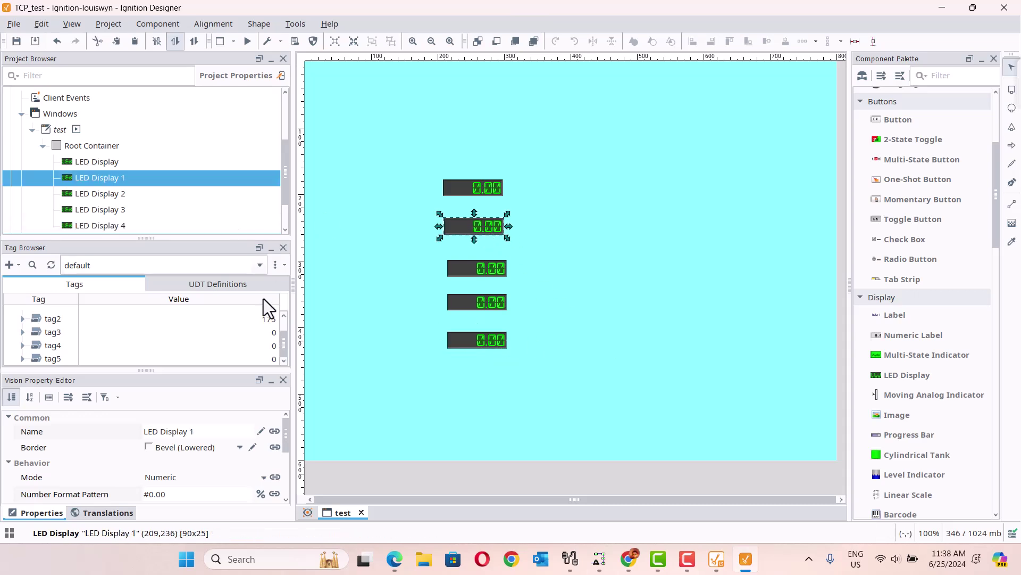
pyautogui.scroll(3, 283, 326)
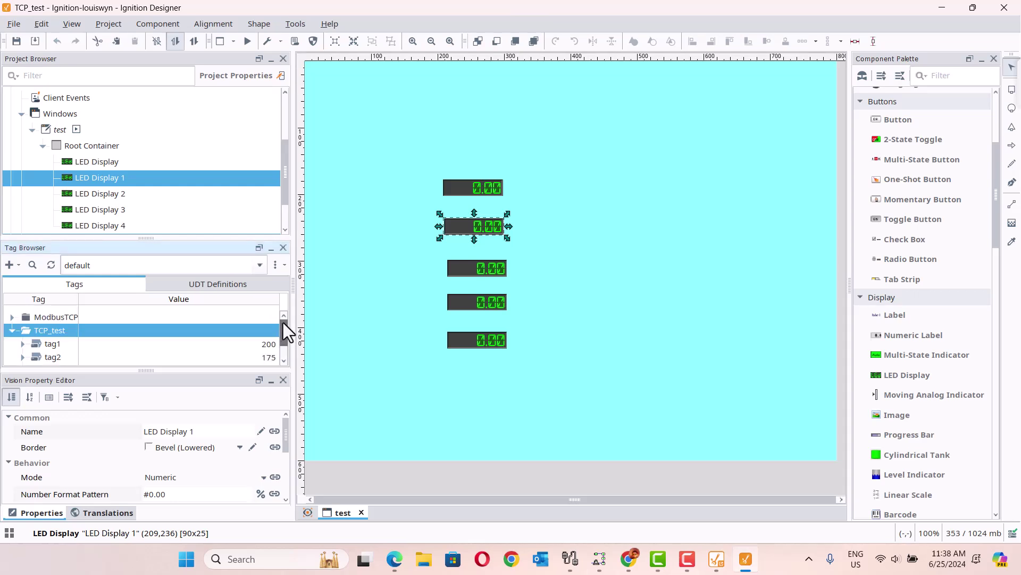
# Bind tag1 and tag2 to the top two LED displays.
pyautogui.click(42, 348)
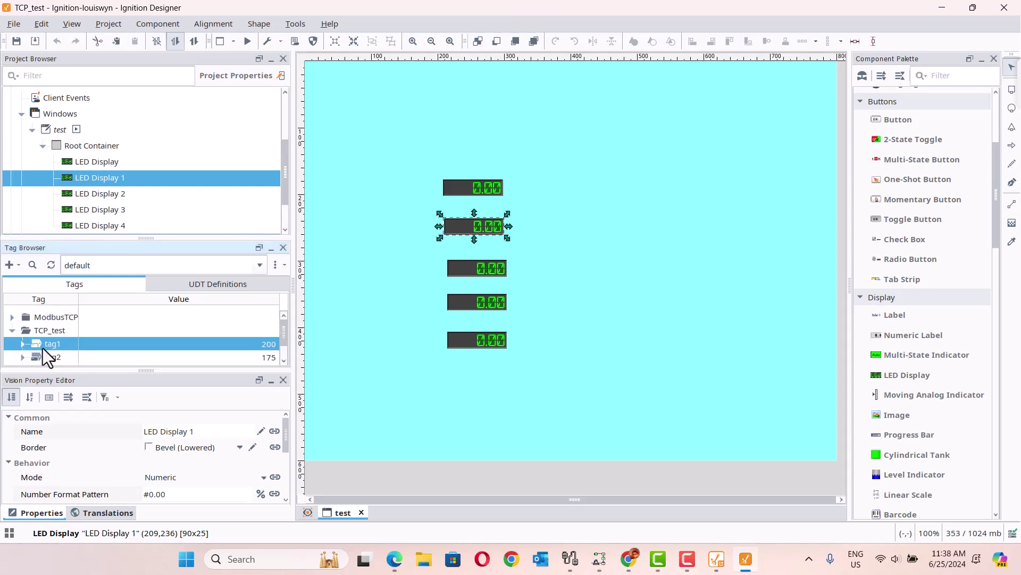
pyautogui.click(470, 191)
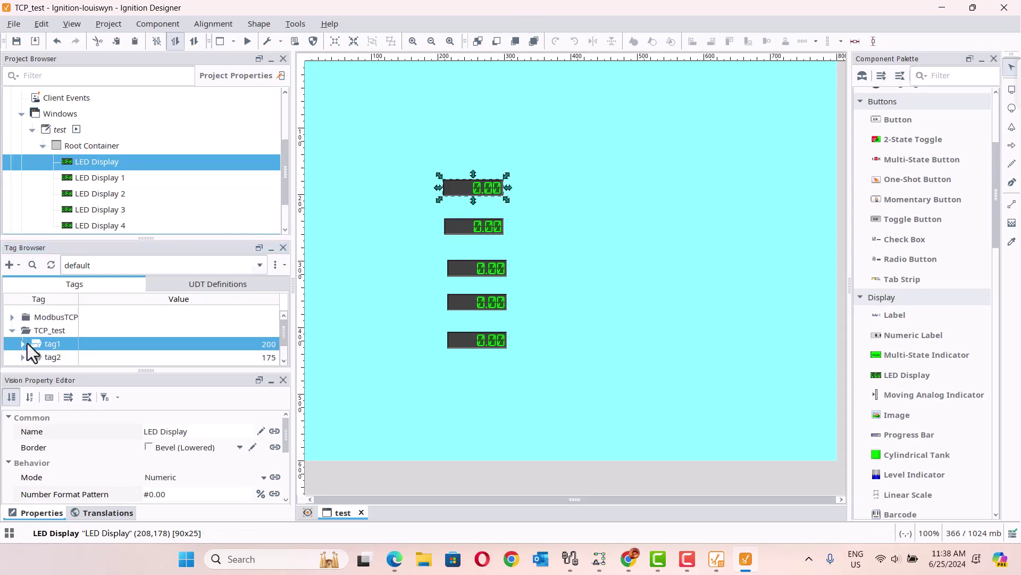
pyautogui.moveTo(28, 352); pyautogui.dragTo(471, 194)
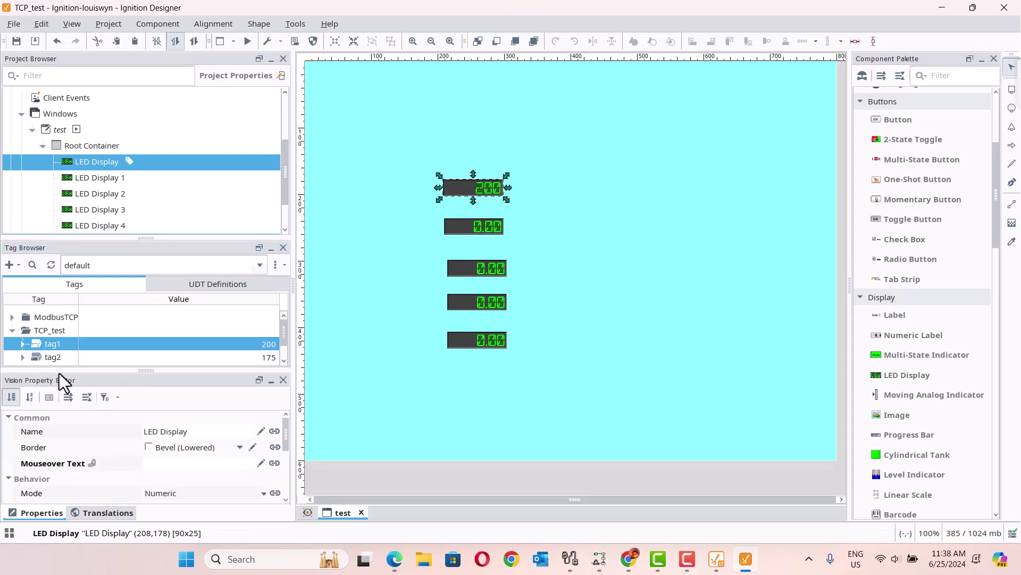
pyautogui.moveTo(50, 358); pyautogui.dragTo(473, 225)
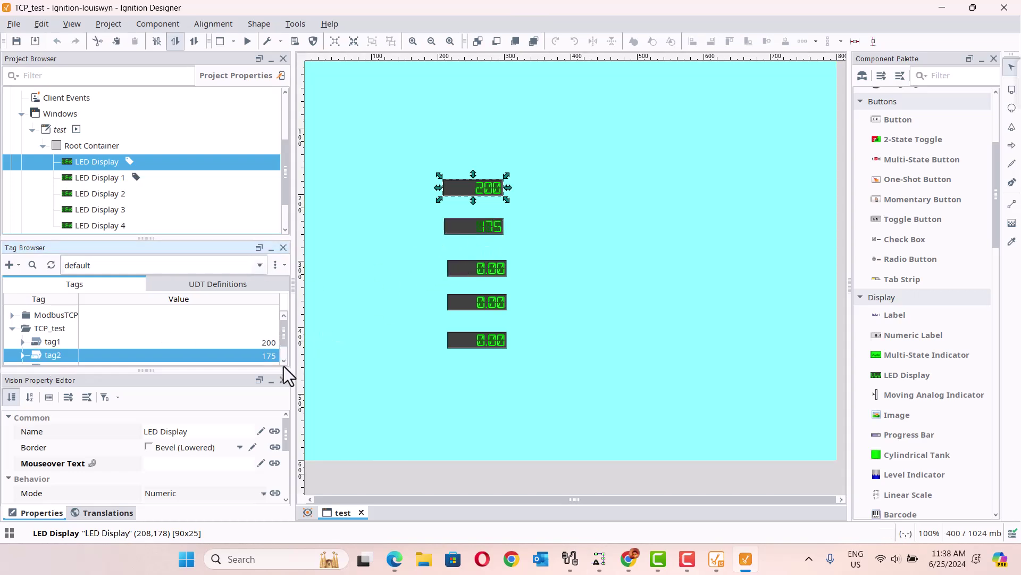
pyautogui.scroll(-1, 283, 355)
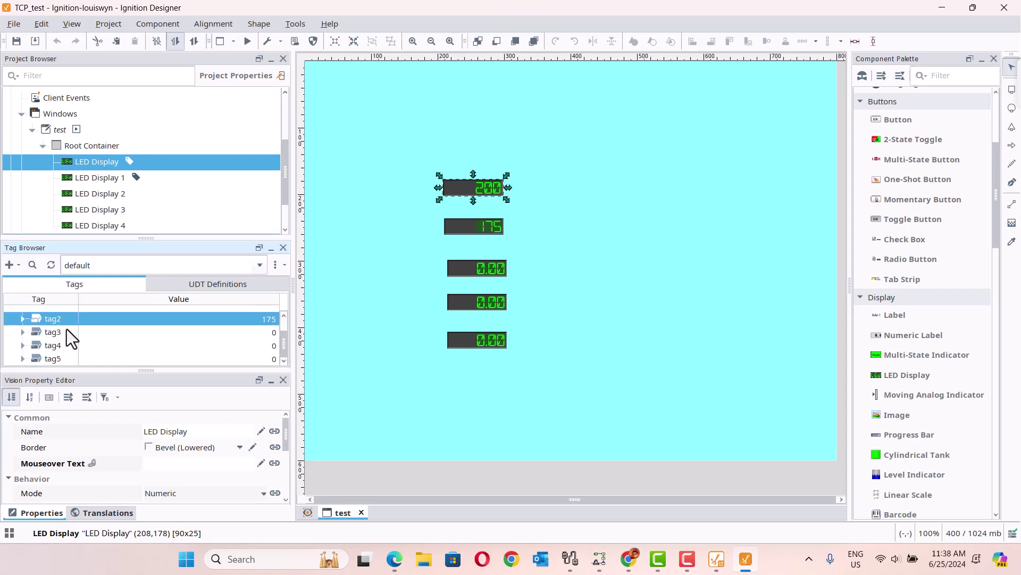
# Bind tag3, tag4 and tag5 to the third, fourth and fifth LED displays.
pyautogui.moveTo(49, 329); pyautogui.dragTo(469, 270)
pyautogui.click(50, 353)
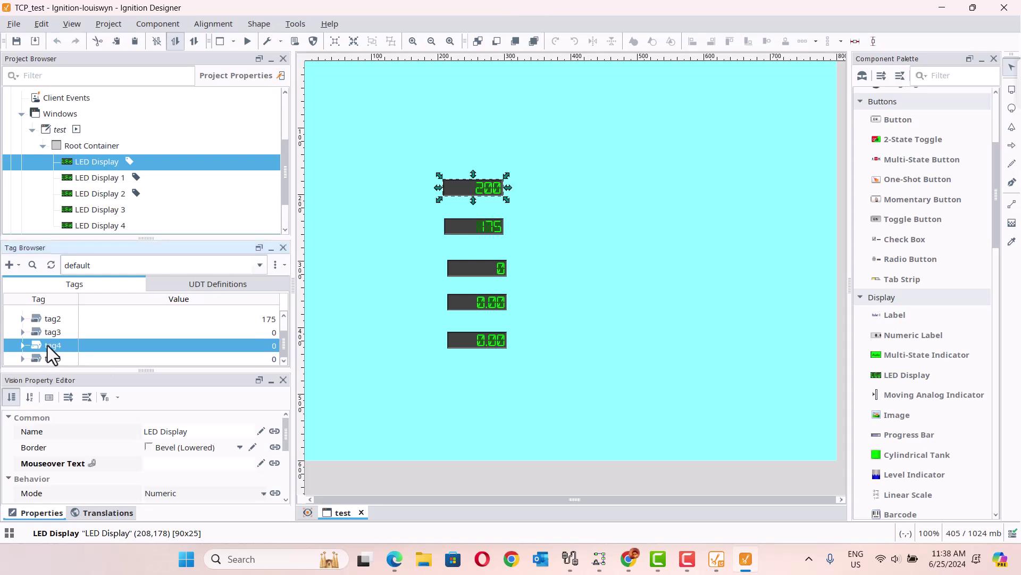
pyautogui.moveTo(50, 353); pyautogui.dragTo(498, 302)
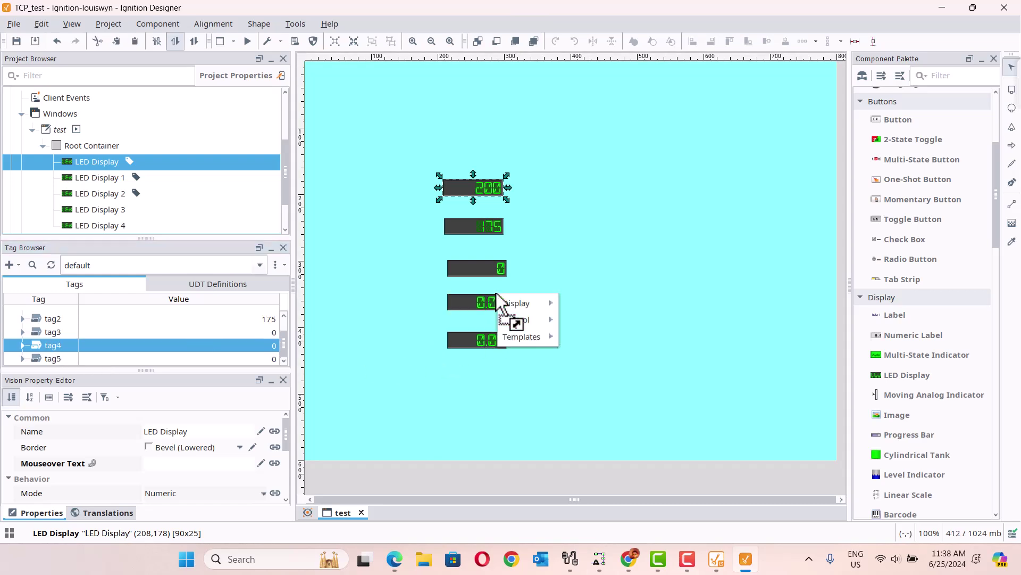
pyautogui.click(51, 345)
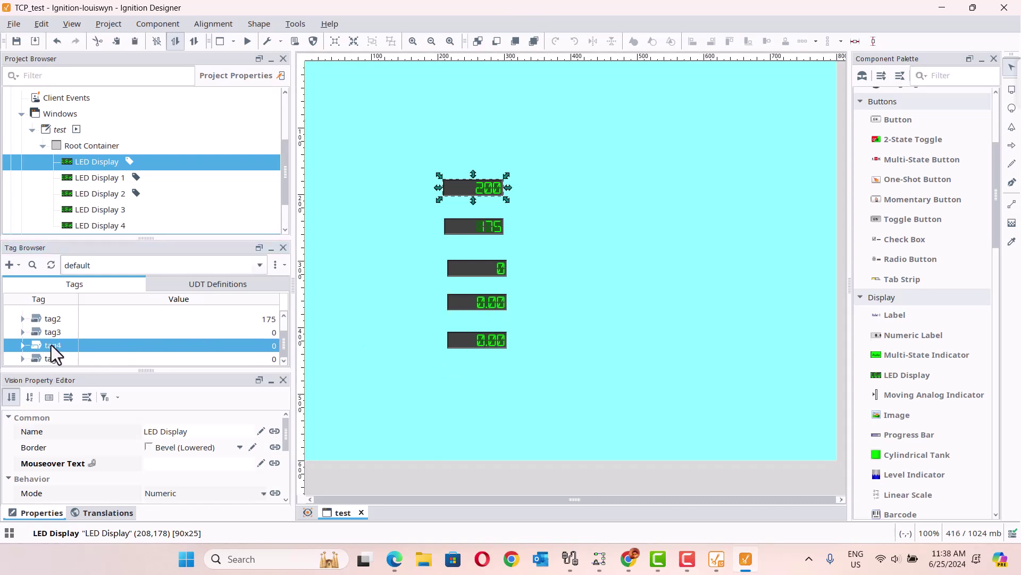
pyautogui.moveTo(52, 345); pyautogui.dragTo(451, 306)
pyautogui.moveTo(52, 361); pyautogui.dragTo(455, 334)
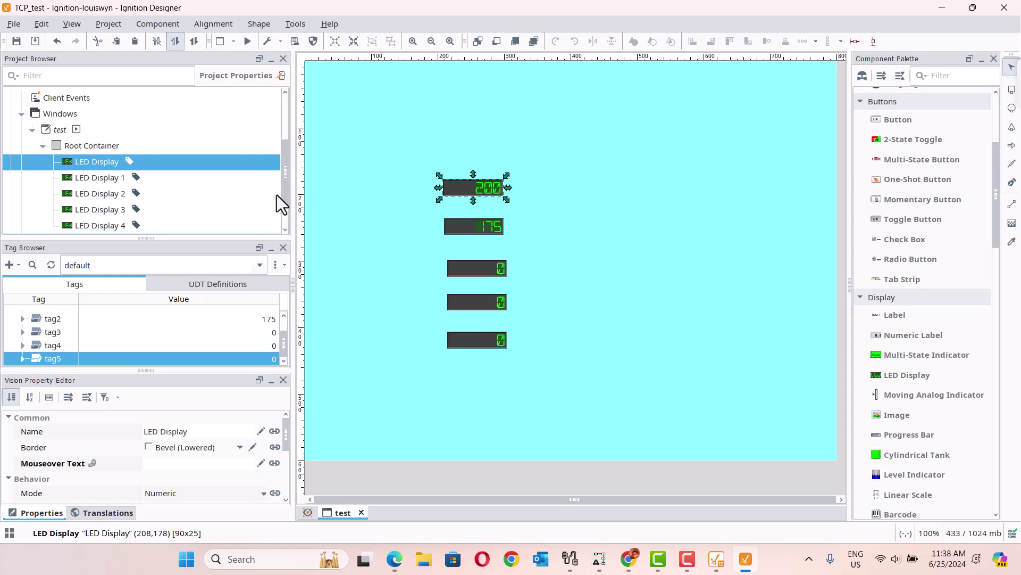
pyautogui.moveTo(283, 193); pyautogui.dragTo(283, 204)
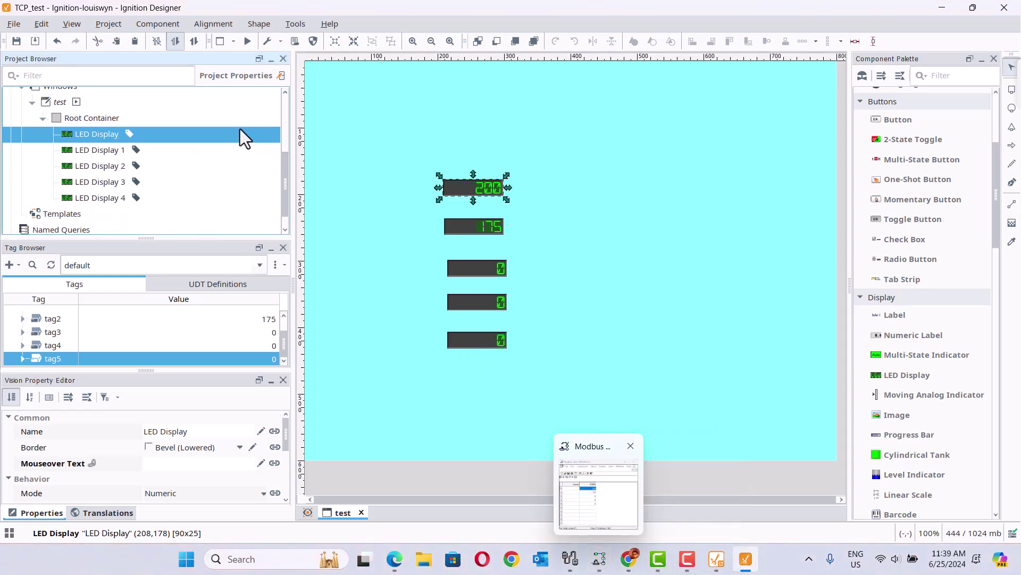
# Start the window preview and set Modbus Slave register 0 to 10.
pyautogui.click(242, 46)
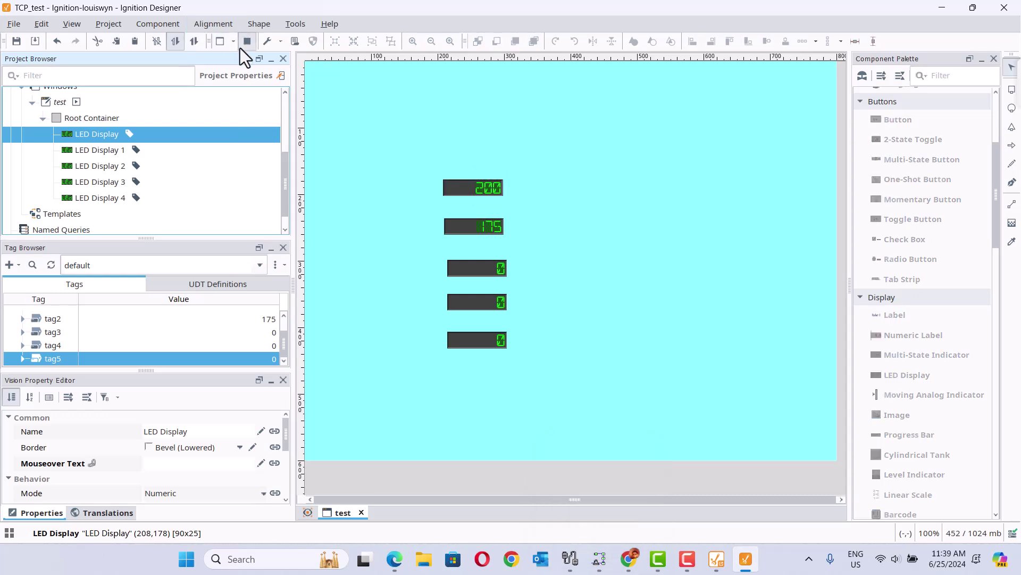
pyautogui.click(599, 559)
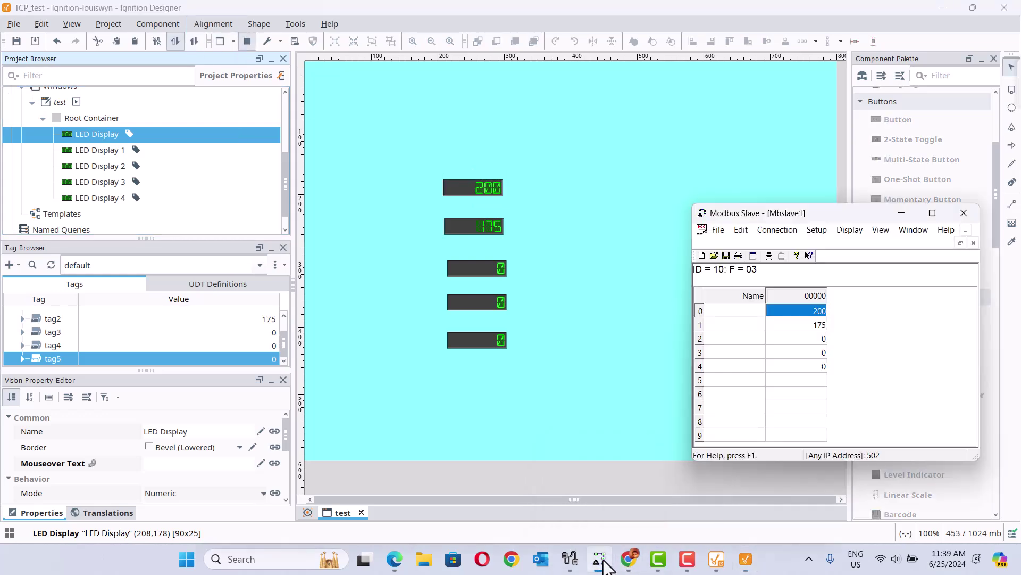
pyautogui.doubleClick(823, 314)
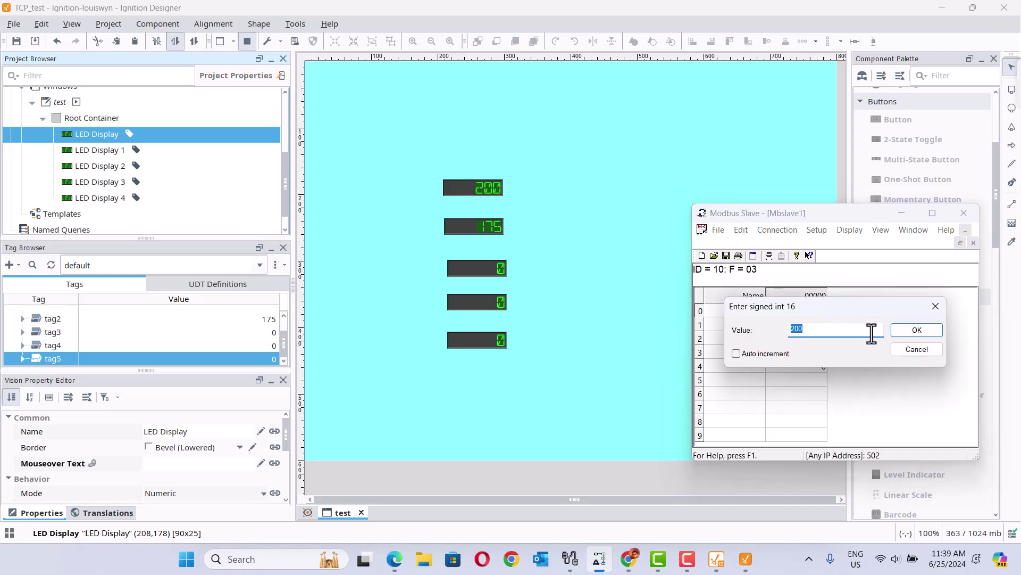
pyautogui.write('10')
pyautogui.click(914, 330)
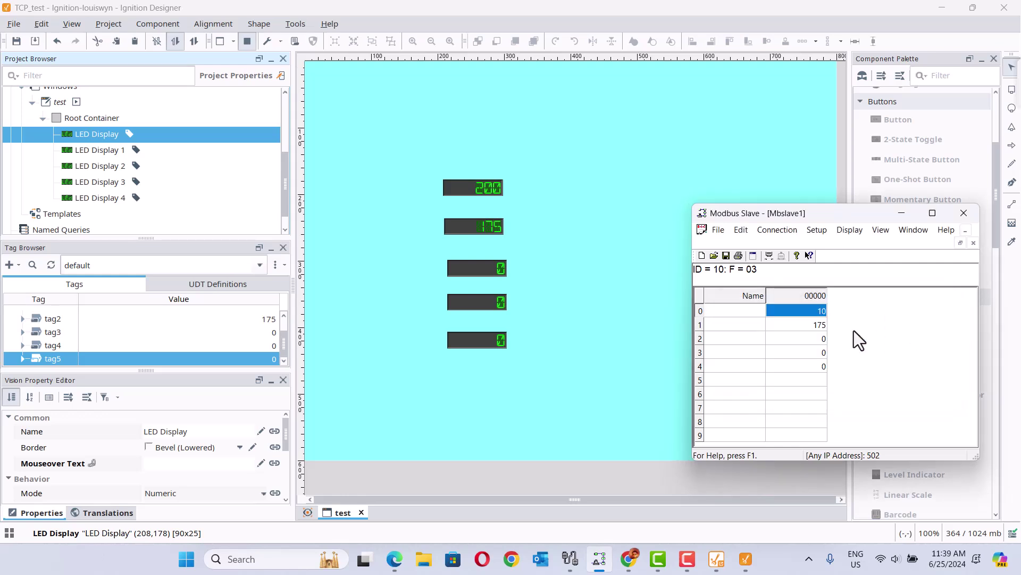
pyautogui.click(821, 326)
# Set Modbus registers 1 and 2 to 20 and 30.
pyautogui.doubleClick(821, 327)
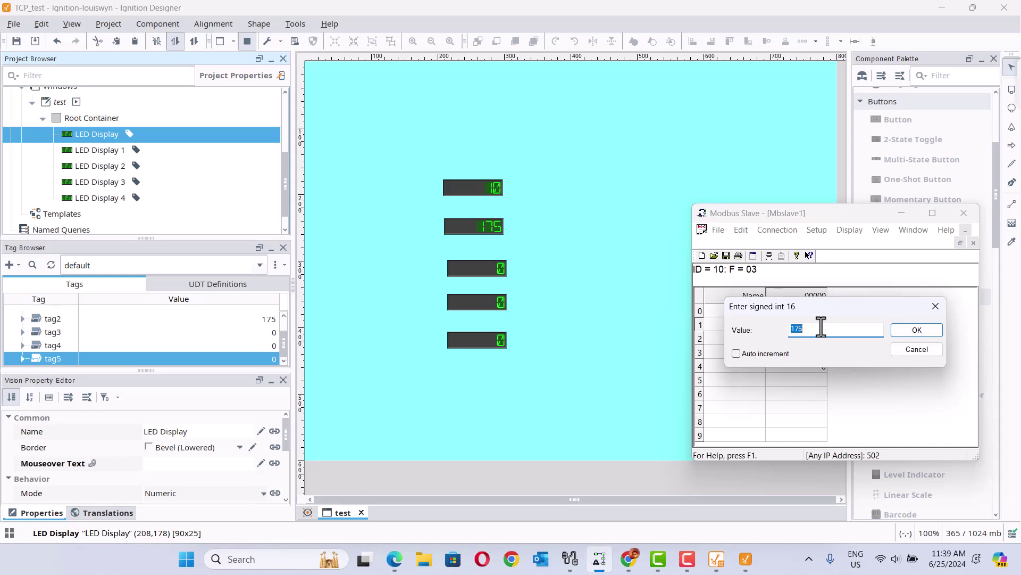
pyautogui.write('20')
pyautogui.click(914, 334)
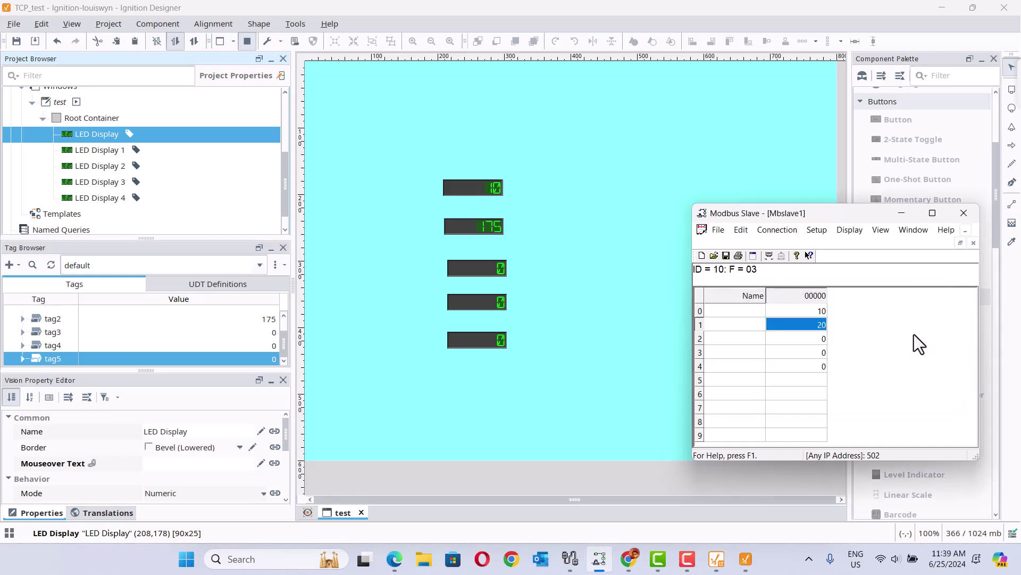
pyautogui.doubleClick(821, 341)
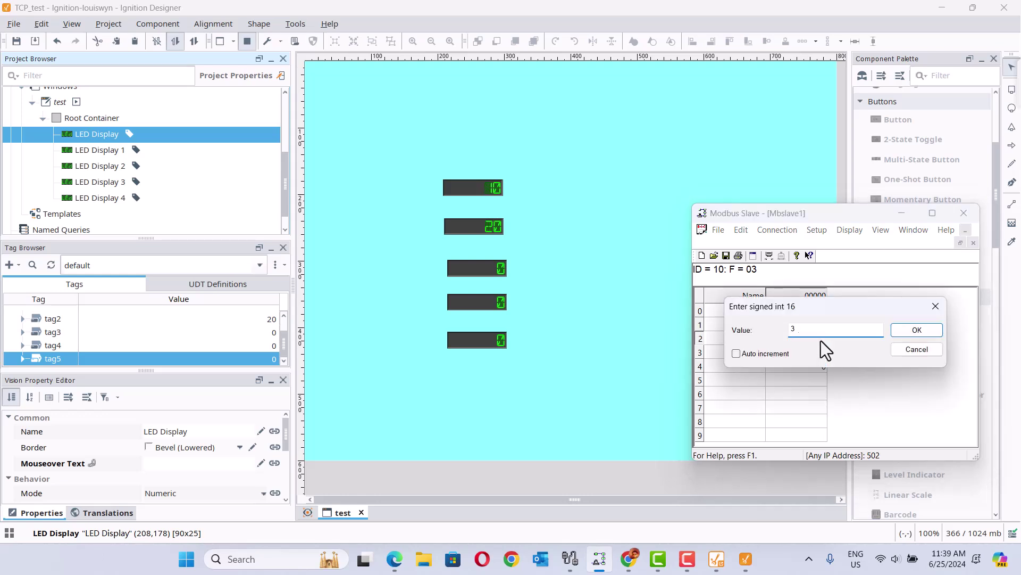
pyautogui.click(914, 331)
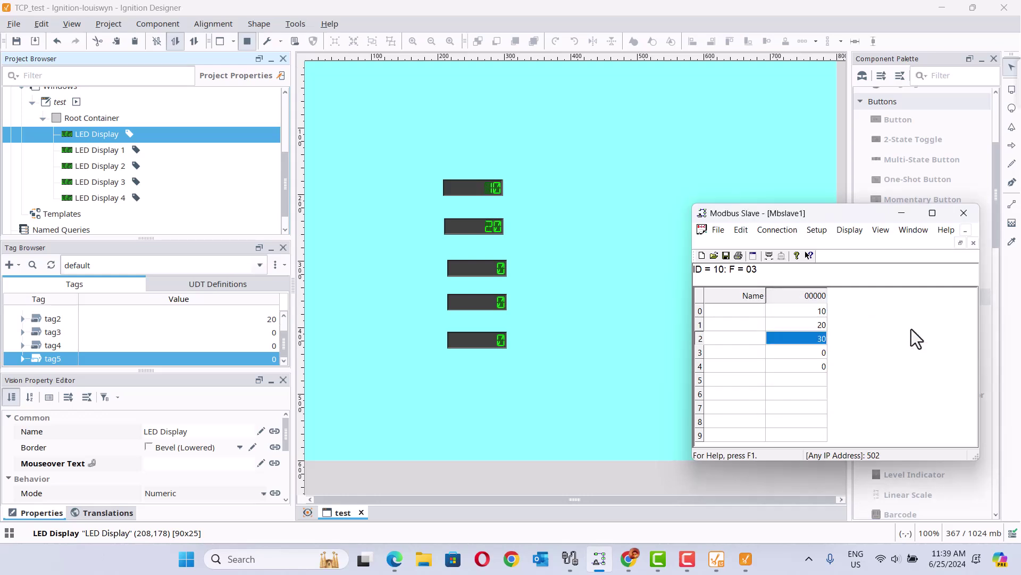
# Set registers 3 and 4 to 40 and 50, then return to the addressing docs.
pyautogui.doubleClick(812, 352)
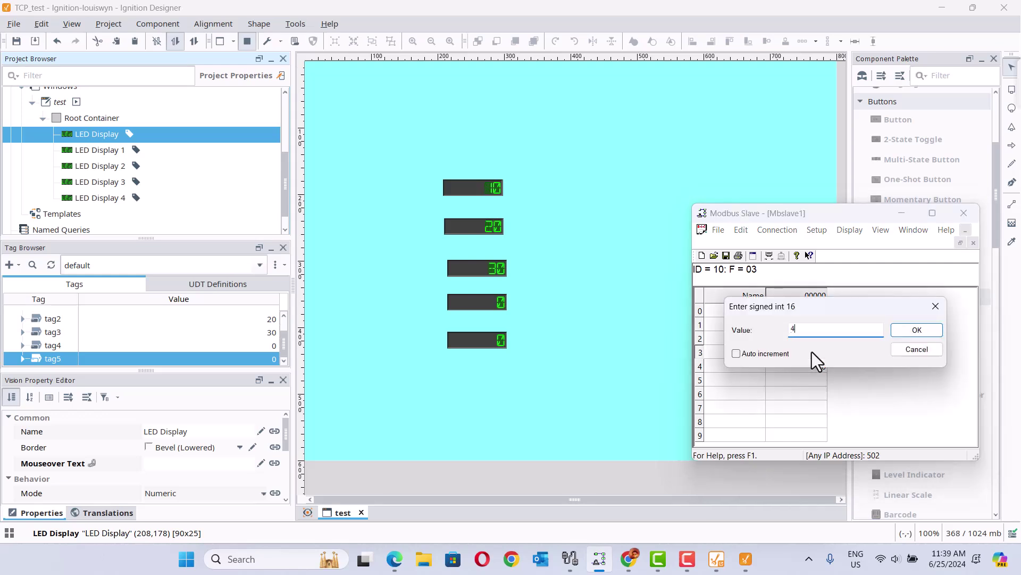
pyautogui.click(912, 335)
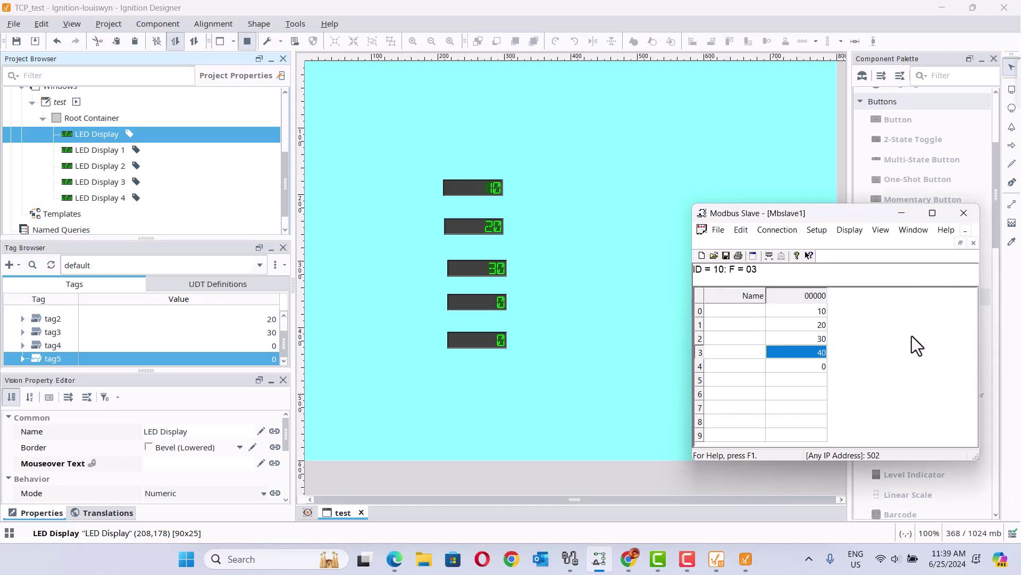
pyautogui.doubleClick(822, 371)
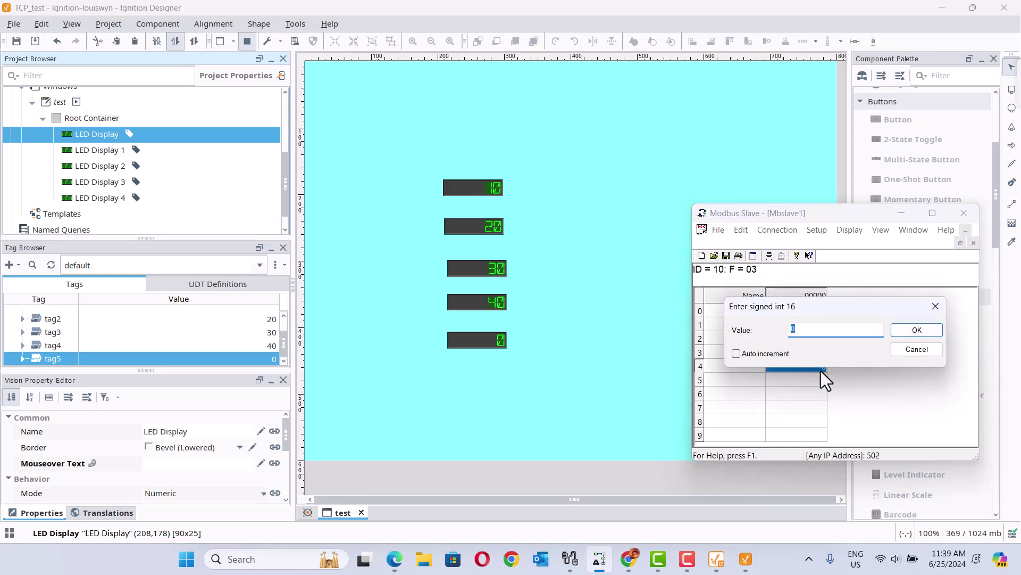
pyautogui.write('50')
pyautogui.click(917, 332)
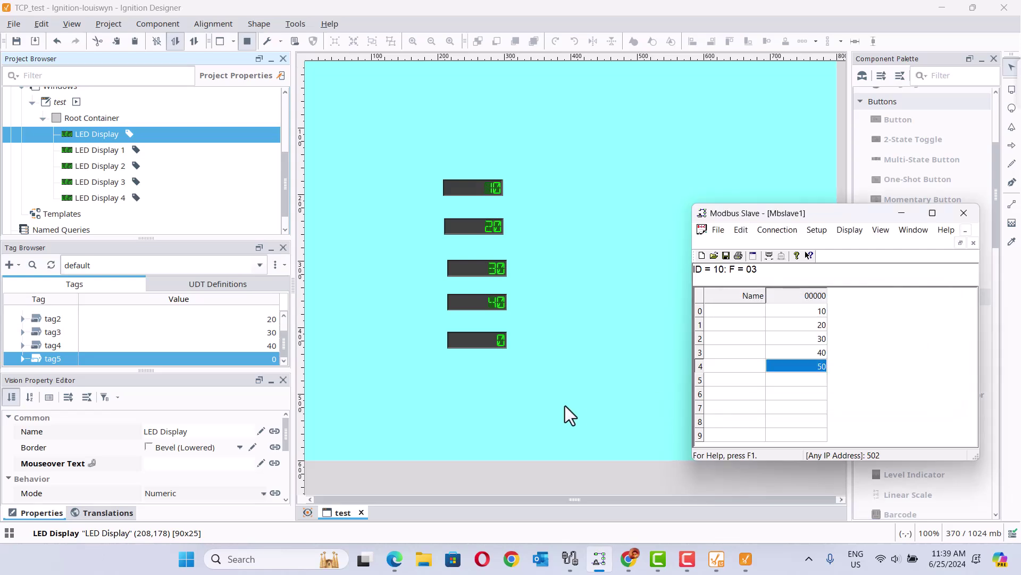
pyautogui.click(628, 559)
pyautogui.moveTo(658, 559)
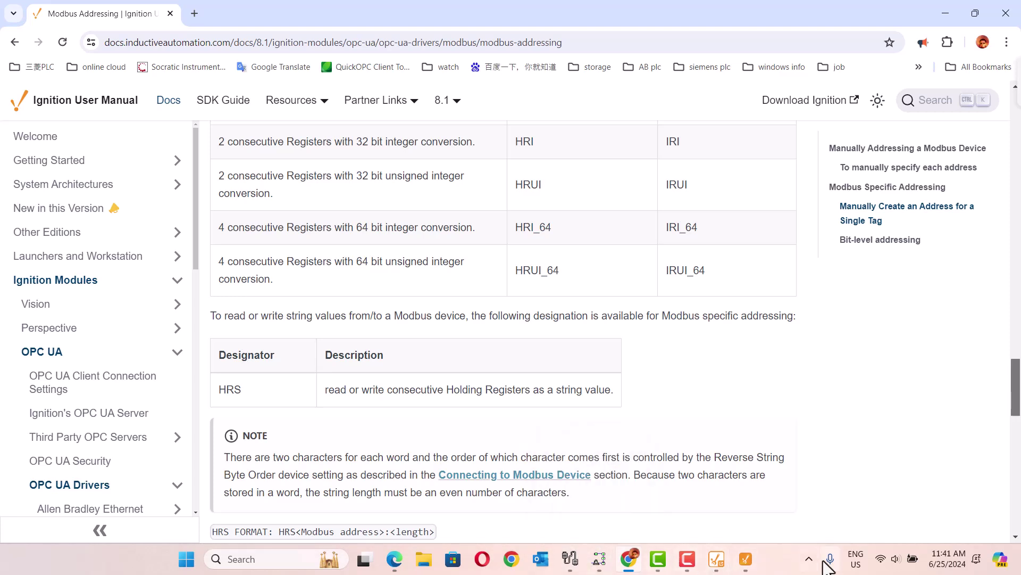
pyautogui.click(810, 561)
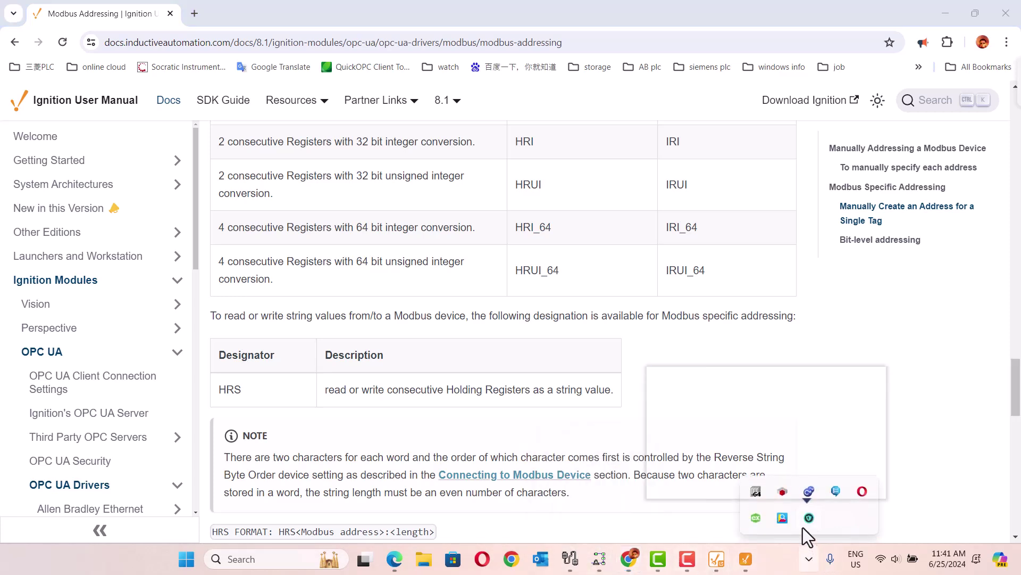